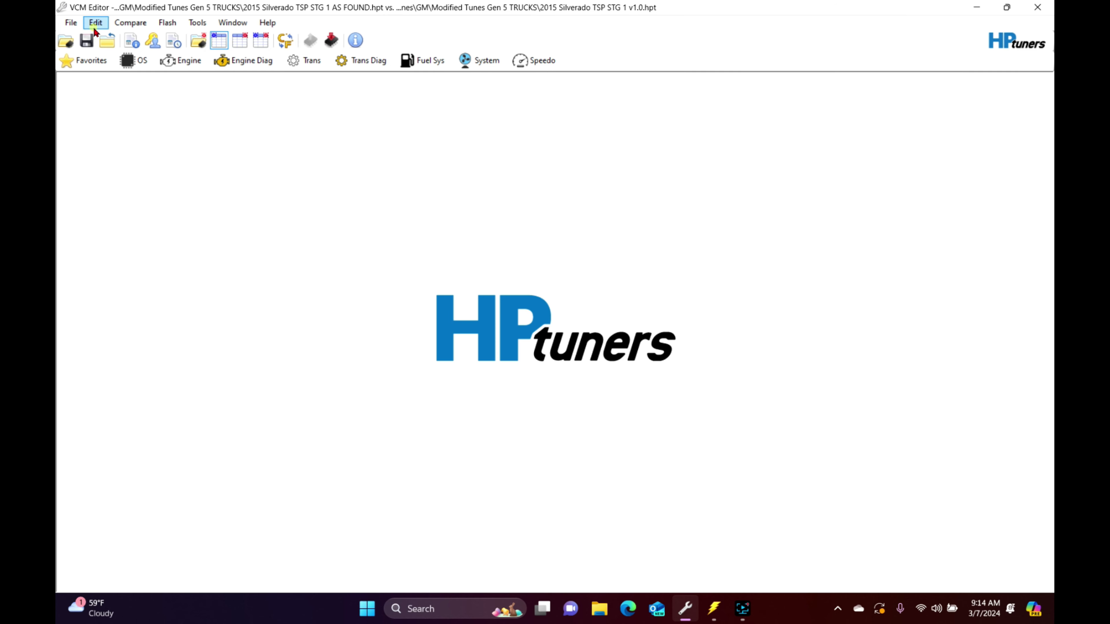
Step: Inspect the Virtual Volumetric Efficiency table as a grid and 3D surface, then maximize the editor window
click(94, 25)
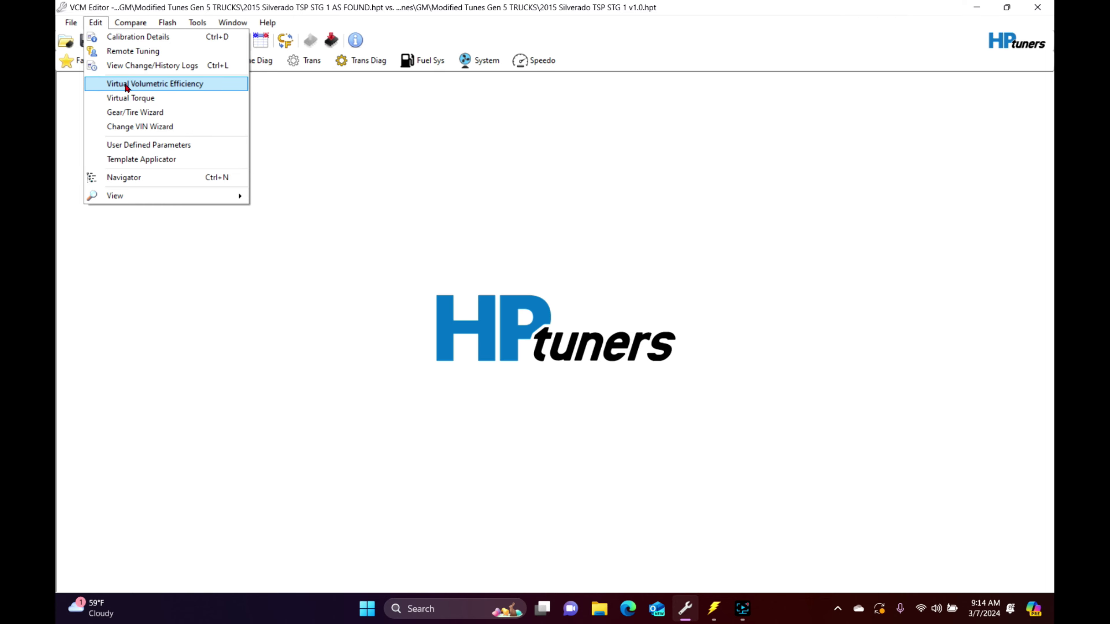
click(112, 87)
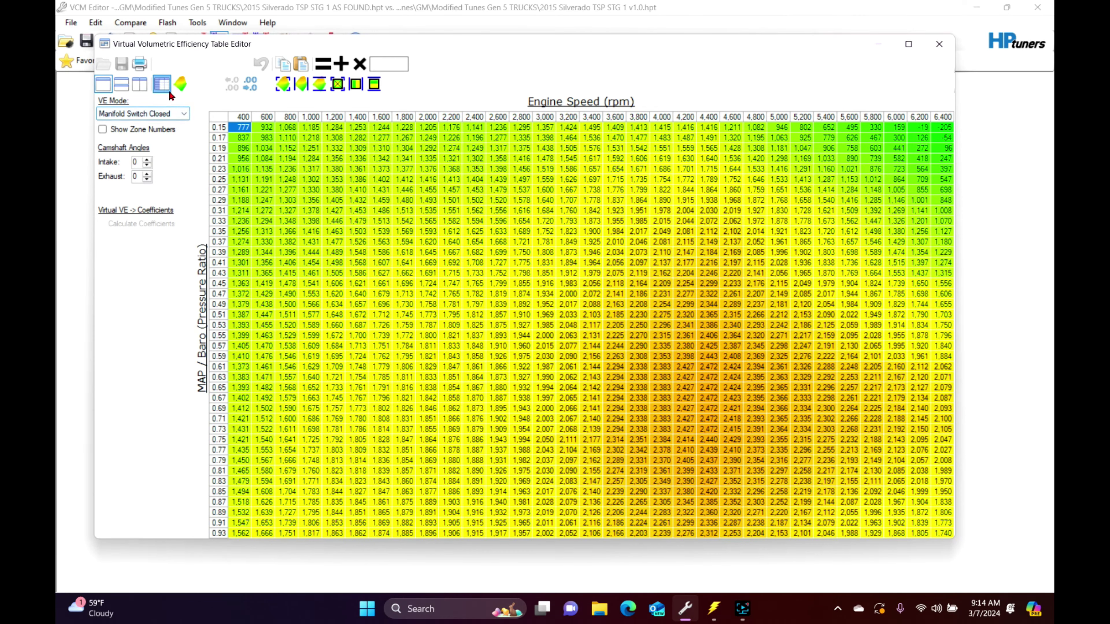
click(180, 84)
click(162, 84)
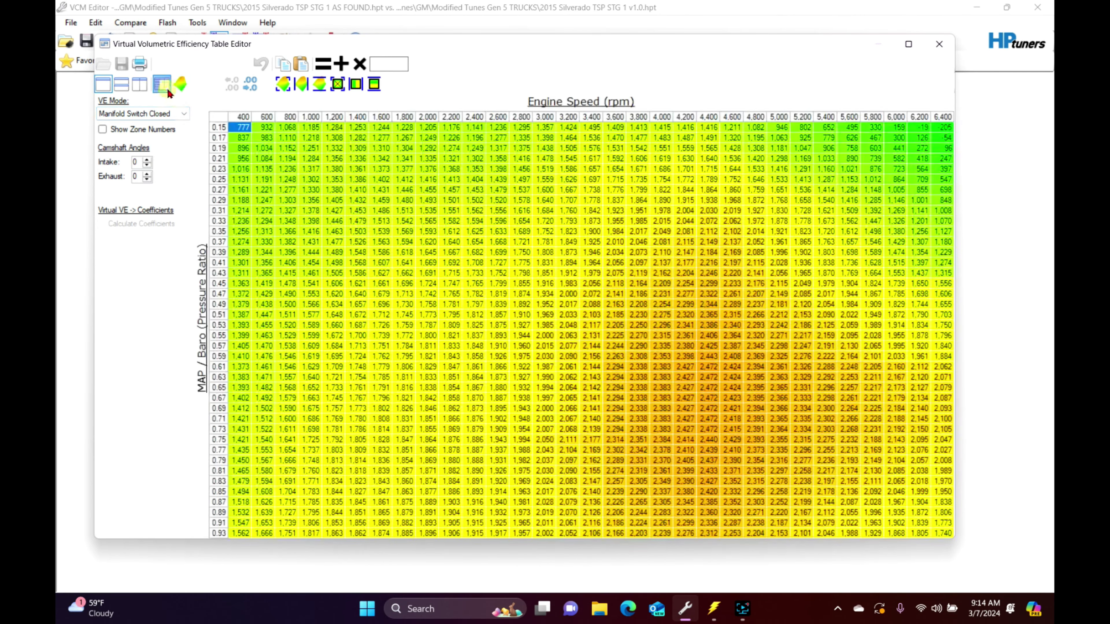
click(938, 44)
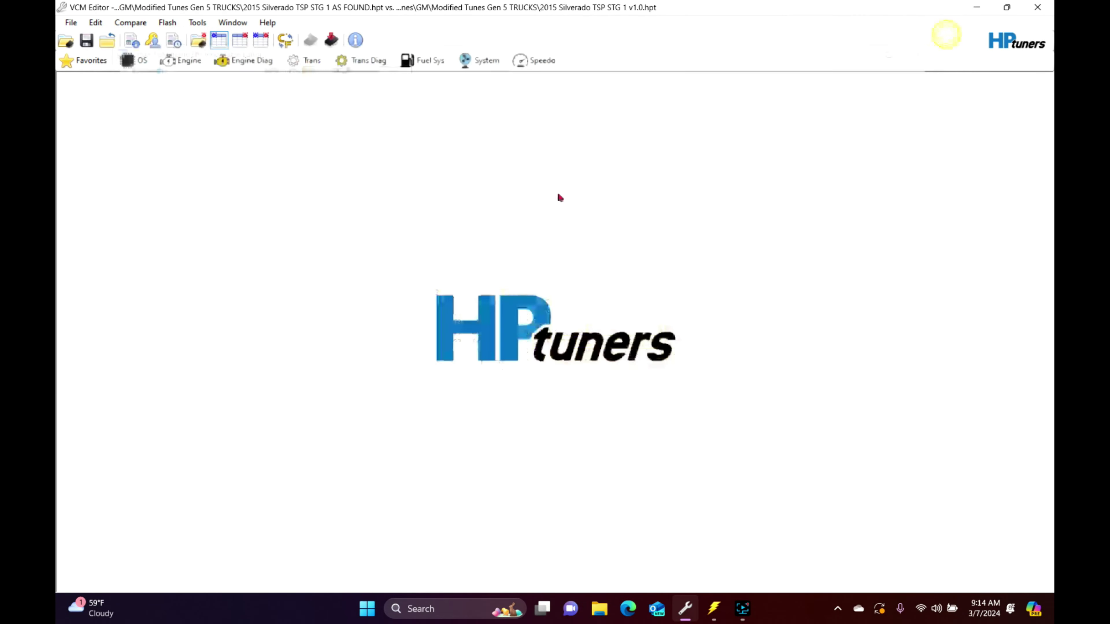
double_click(249, 11)
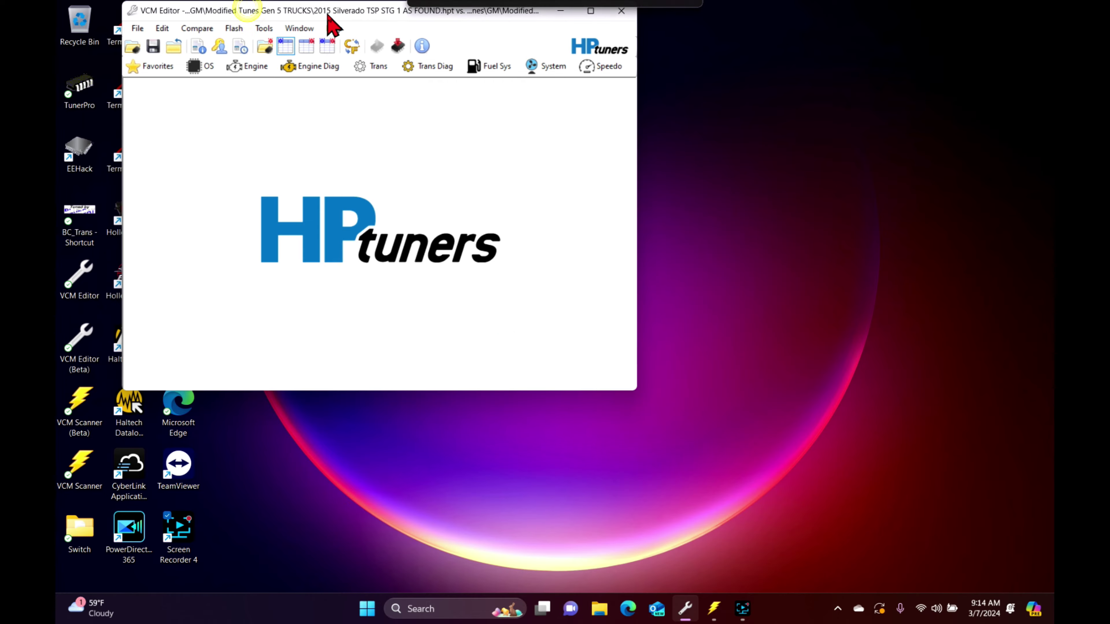
click(588, 12)
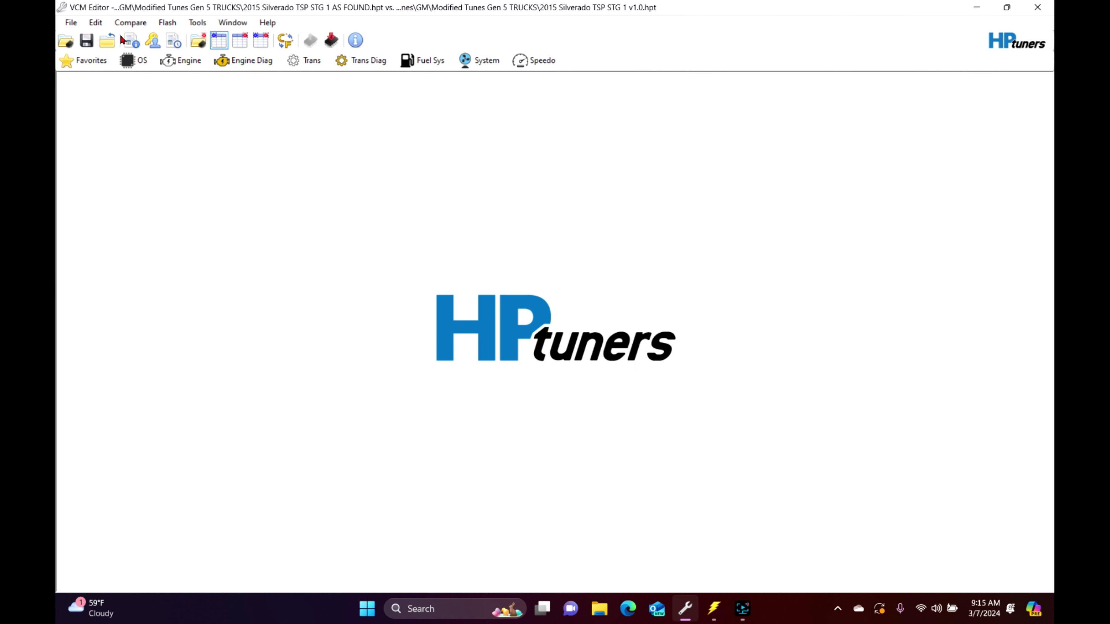
Step: Compare the Target Idle Speed vs. Coolant Temp table against the compare file, showing differences
click(188, 60)
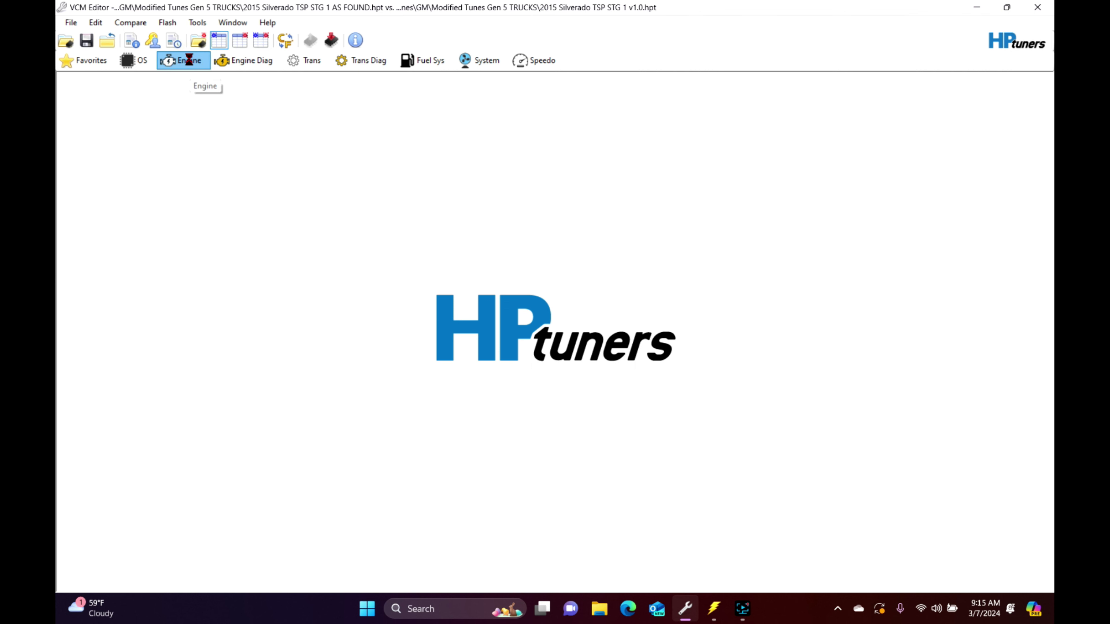
click(351, 145)
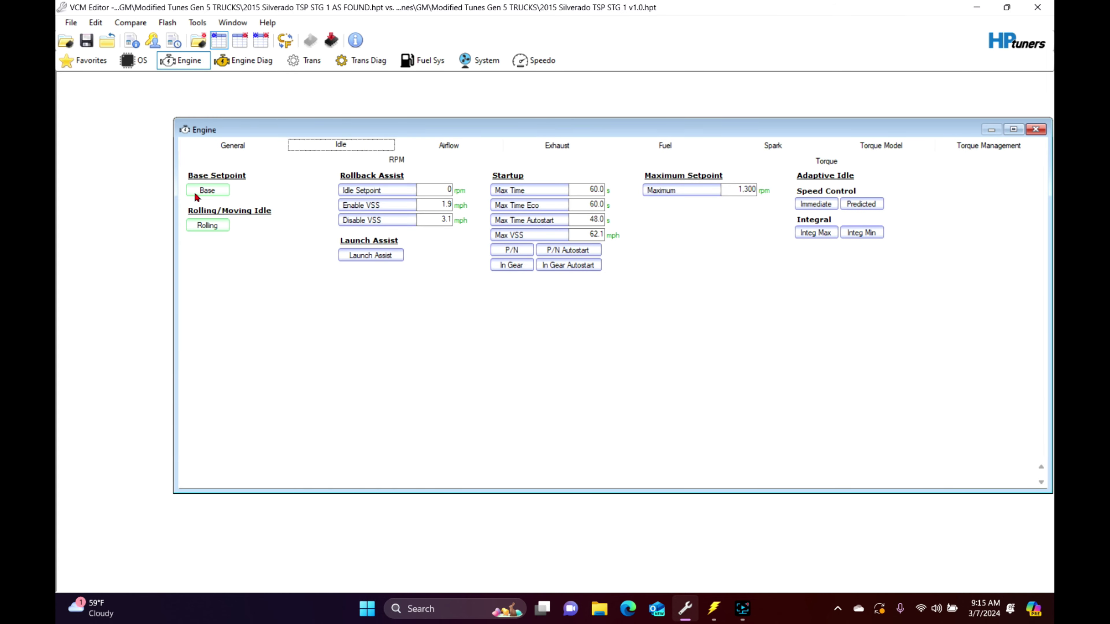
click(205, 190)
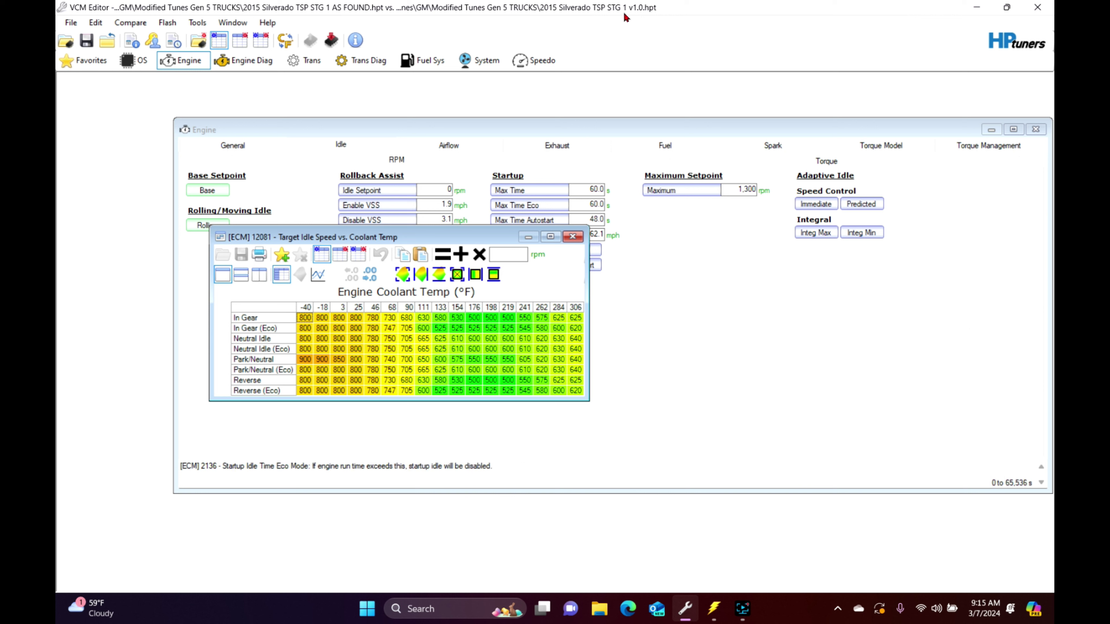
click(340, 254)
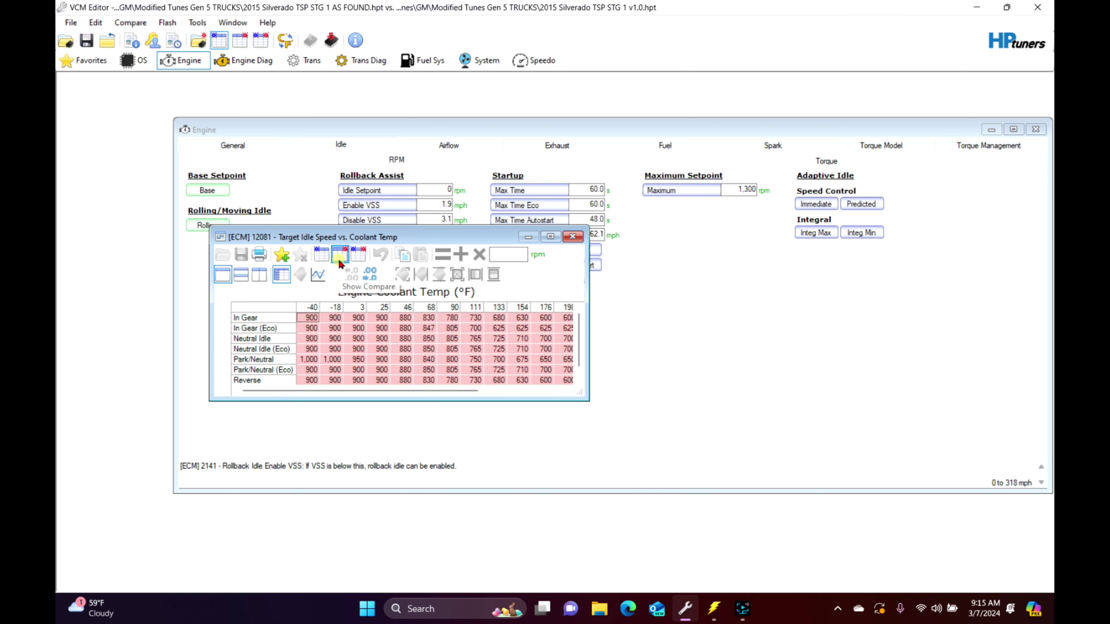
click(359, 254)
drag(308, 317, 579, 392)
click(572, 236)
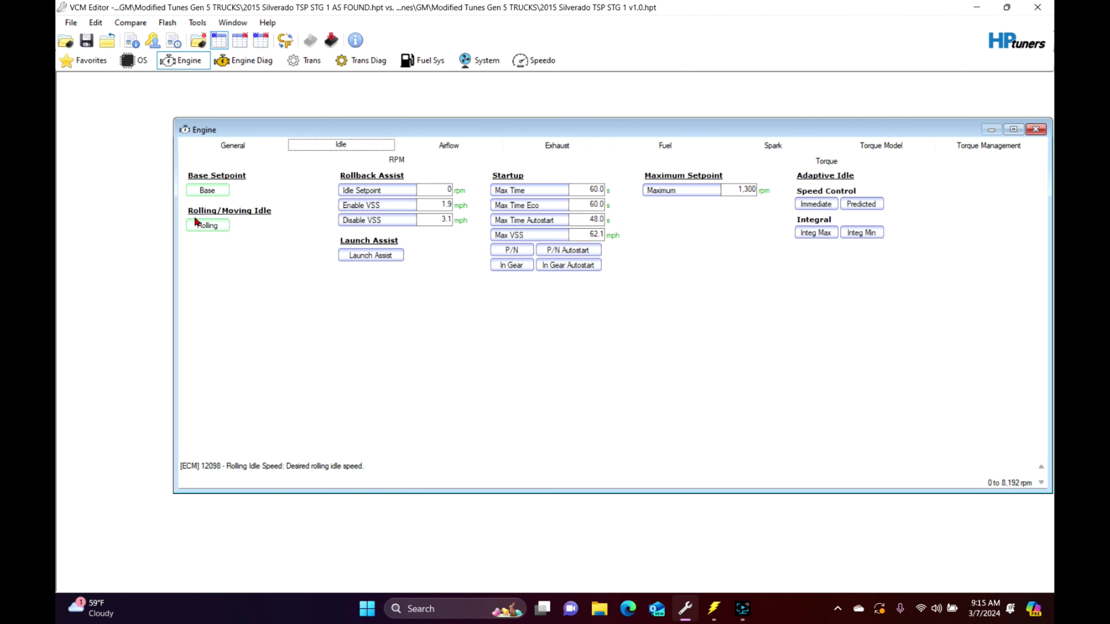
Step: Check the Rolling Idle Speed table's differences from the compare file for gears 0–5
click(204, 225)
drag(148, 215, 450, 268)
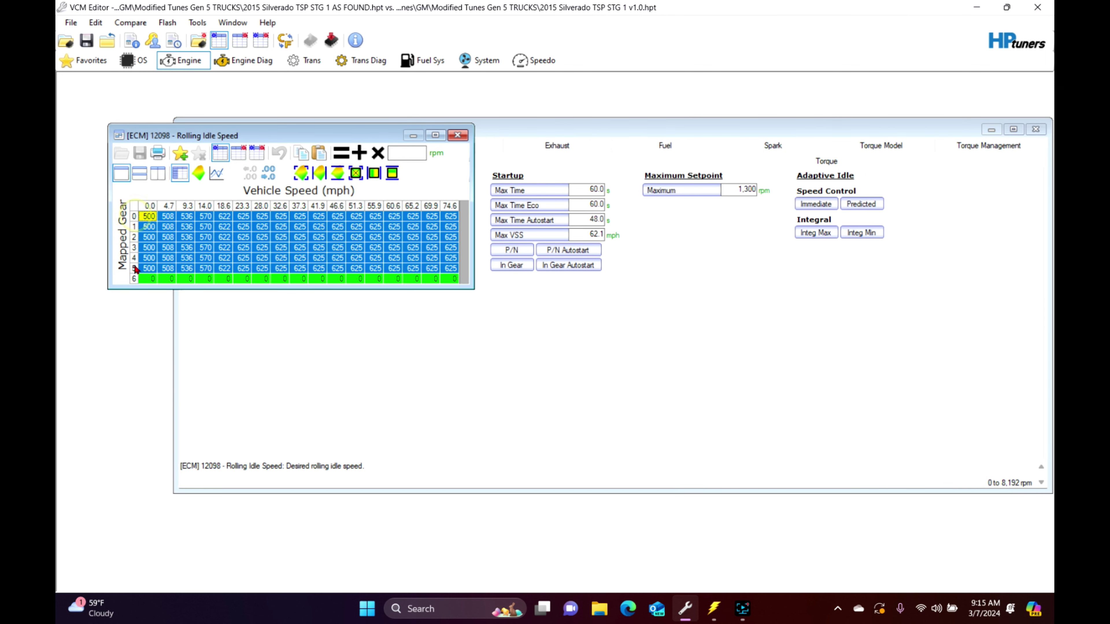
click(257, 153)
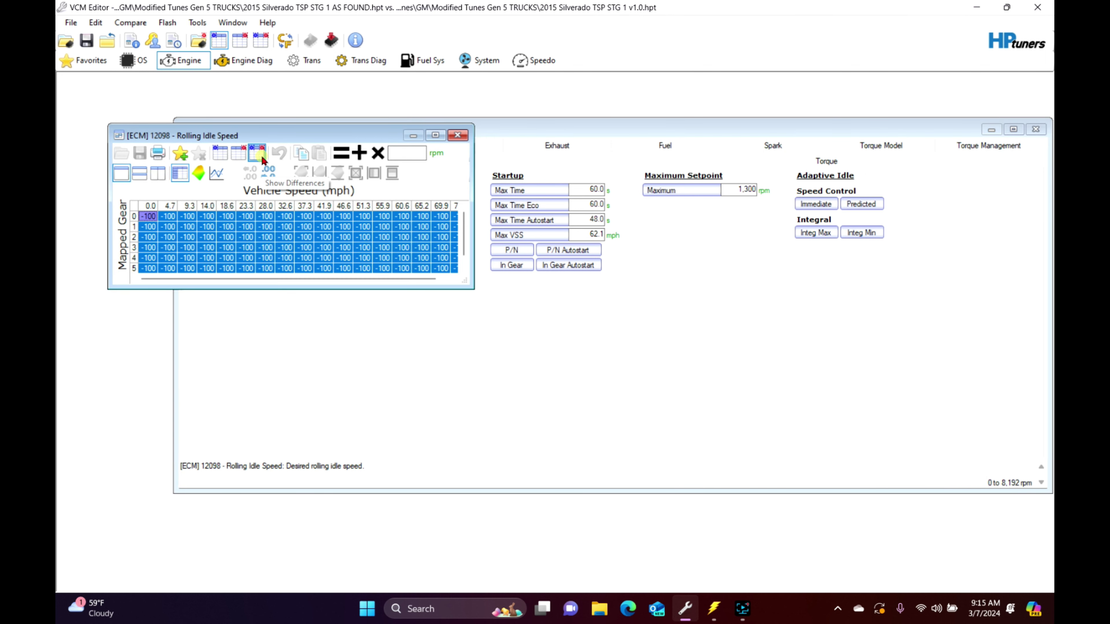
click(457, 136)
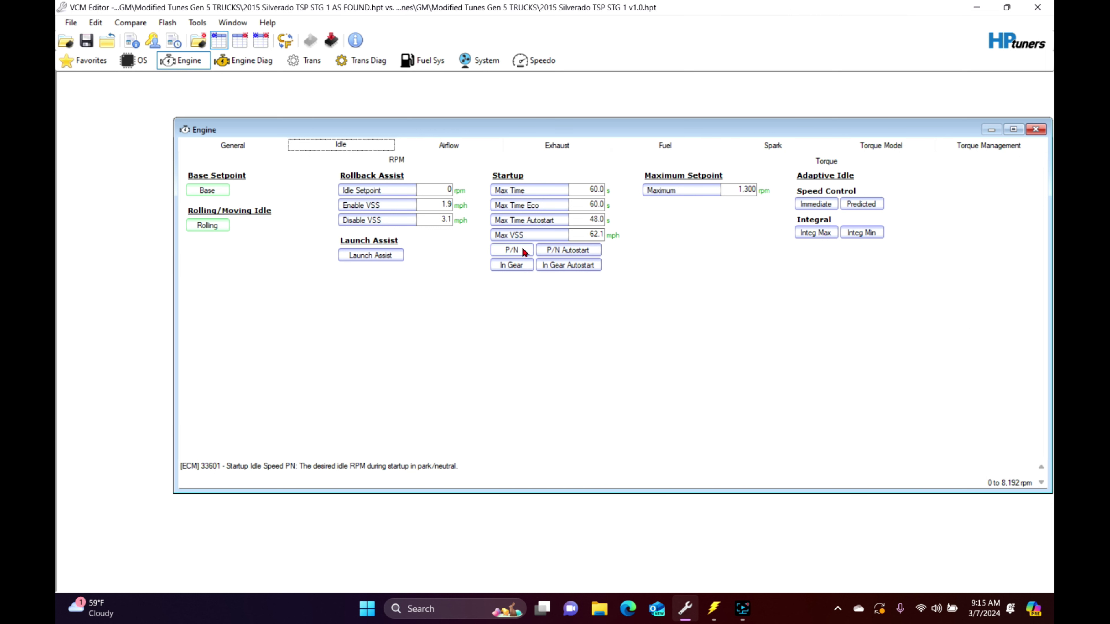
Step: Review the Startup Idle Speed P/N, AutoStart P/N and In Gear tables
click(508, 254)
click(225, 296)
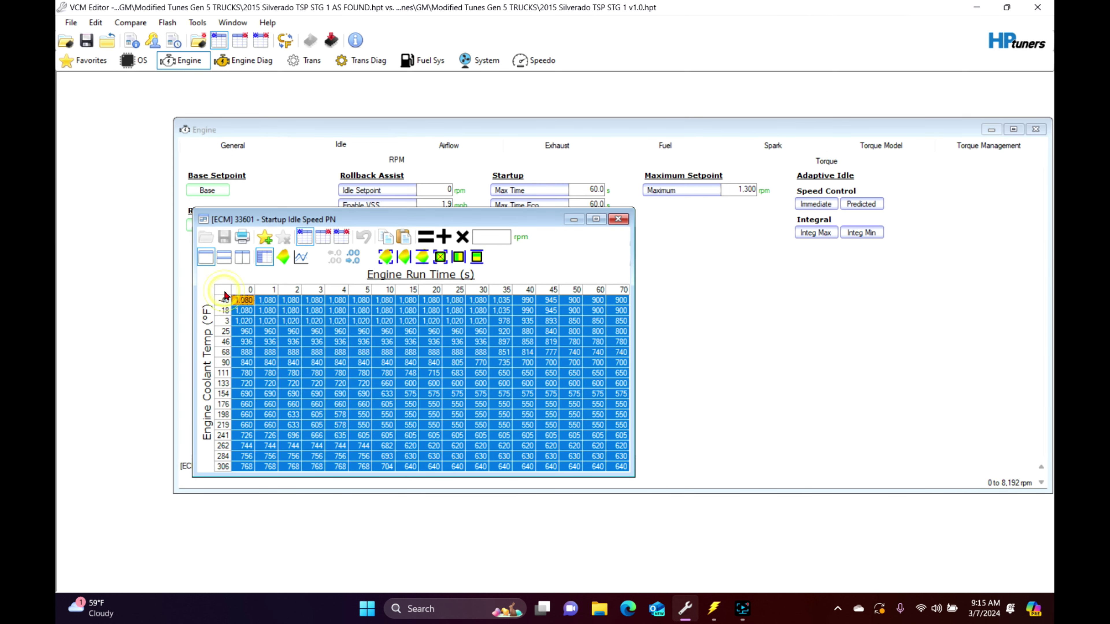
click(618, 219)
click(580, 254)
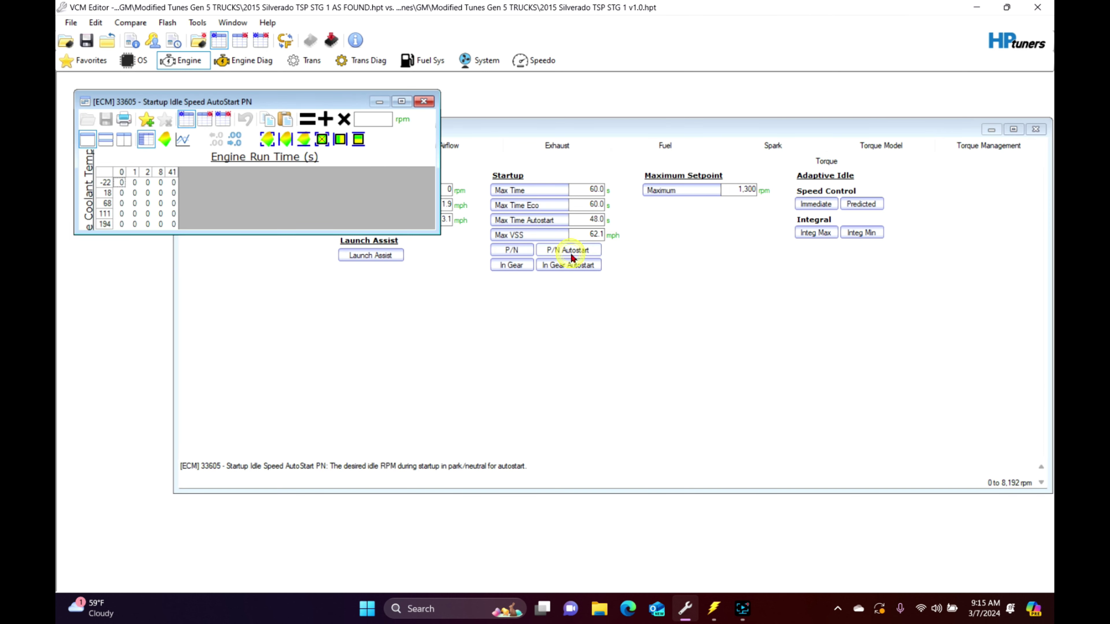
click(423, 102)
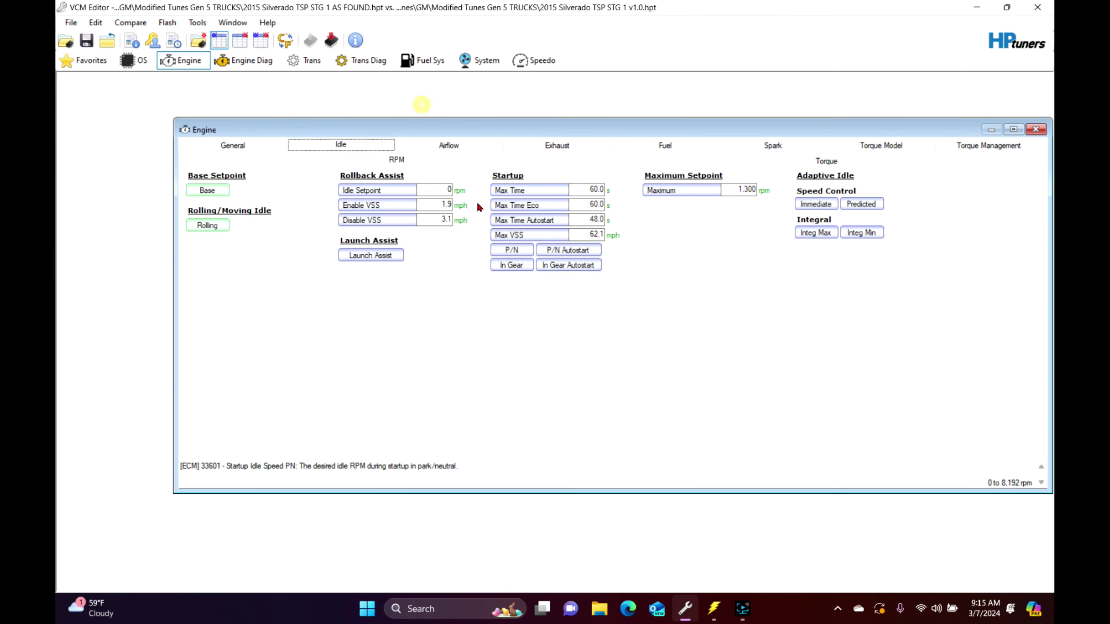
click(510, 265)
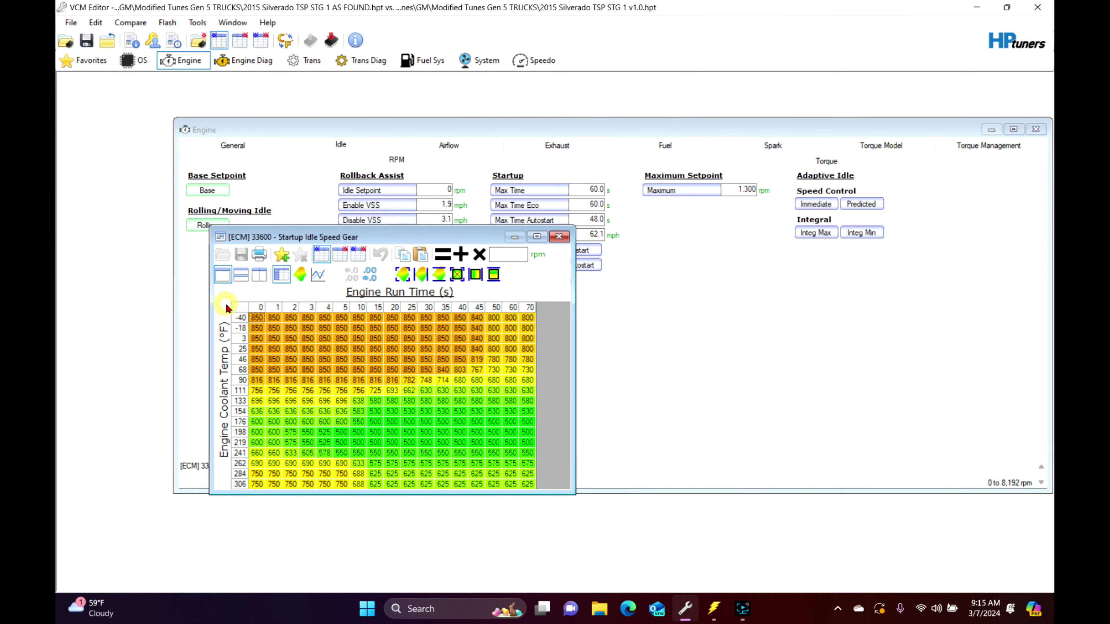
click(561, 236)
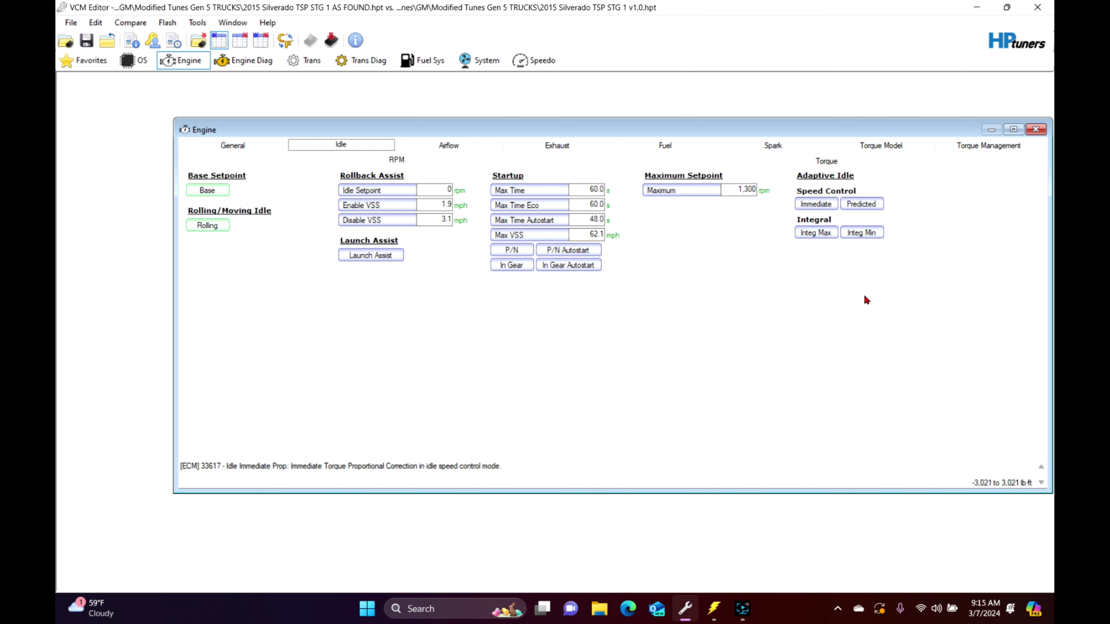
Step: Check the Idle Immediate Prop table, then open the Torque page's Idle Speed Control Reserve table
click(815, 203)
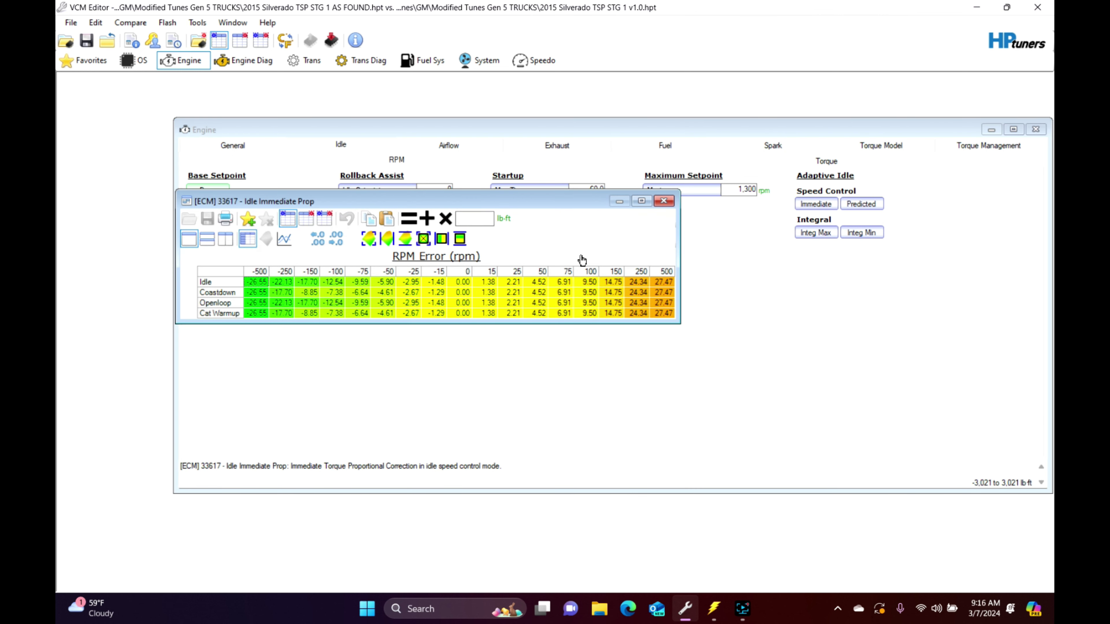
click(663, 201)
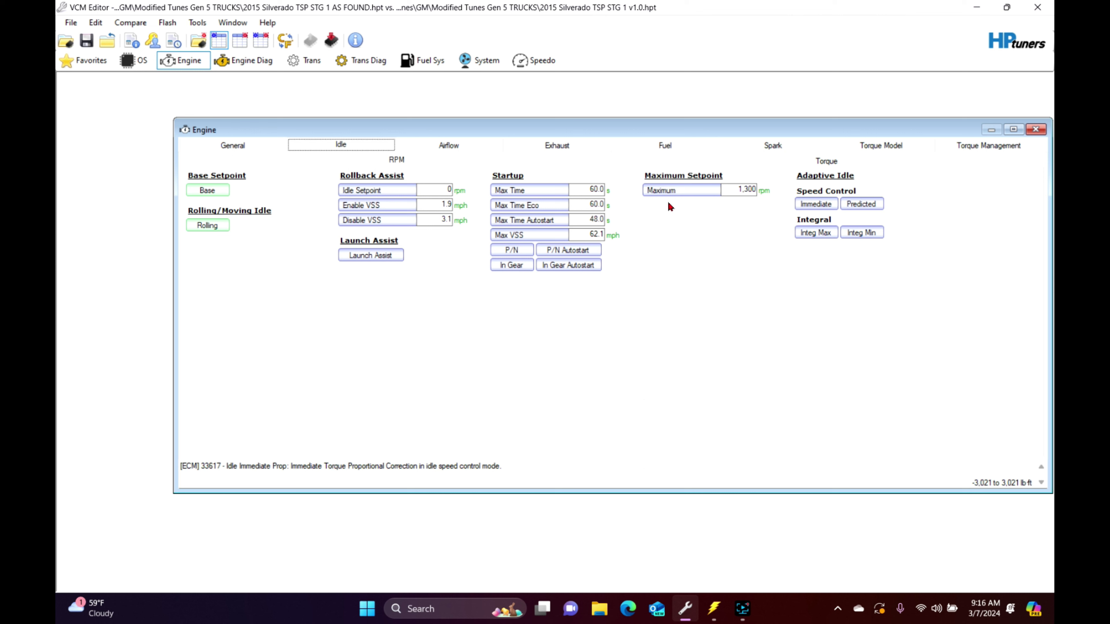
click(748, 163)
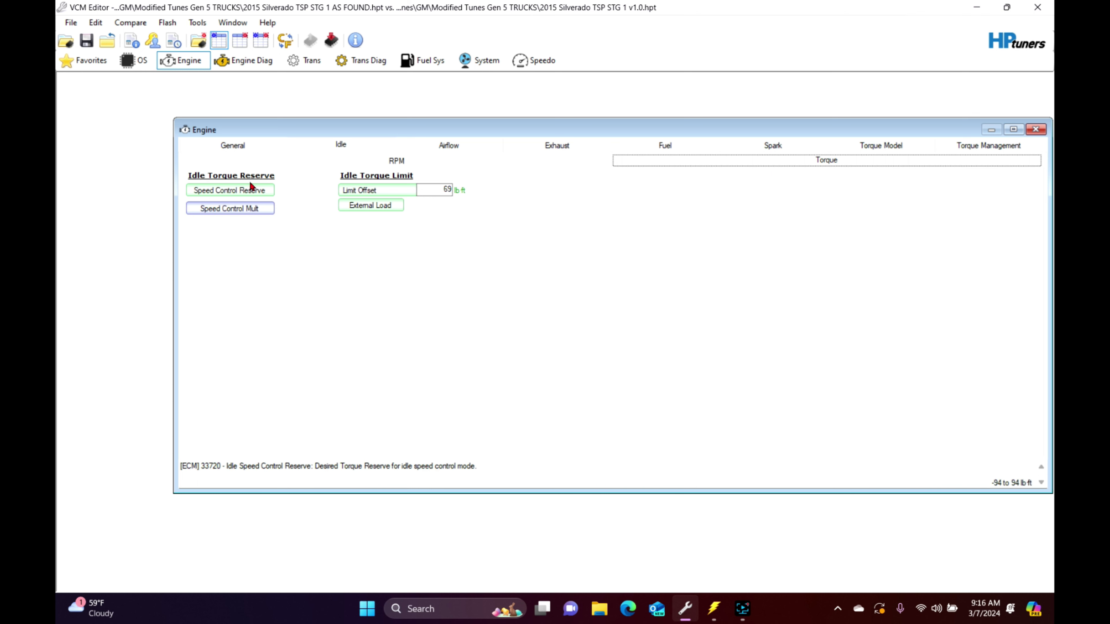
click(254, 191)
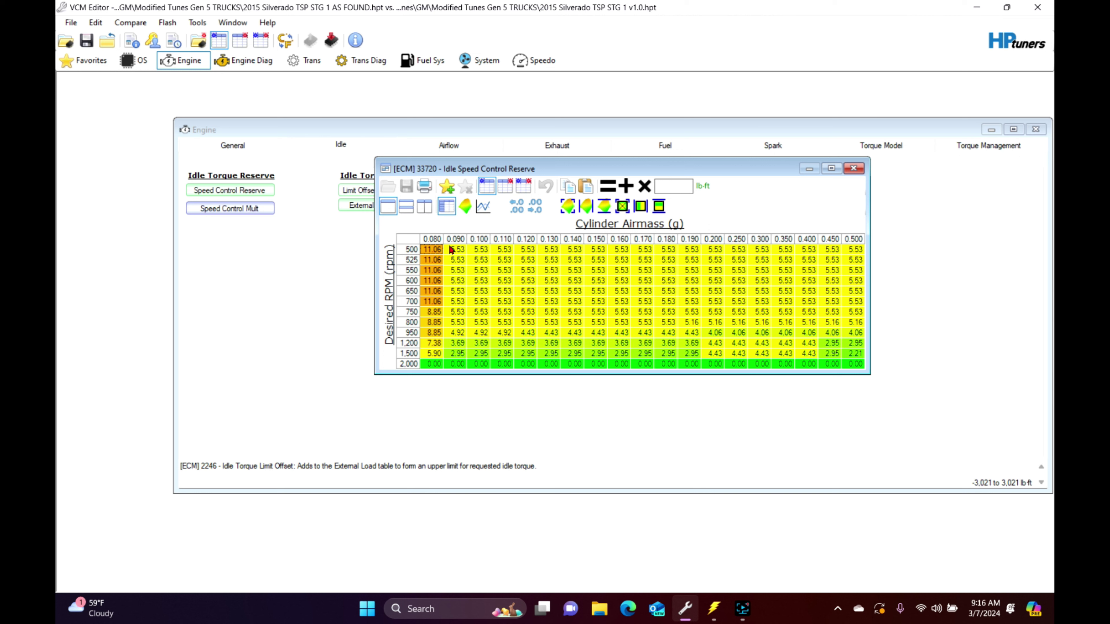
drag(451, 249, 854, 322)
click(479, 238)
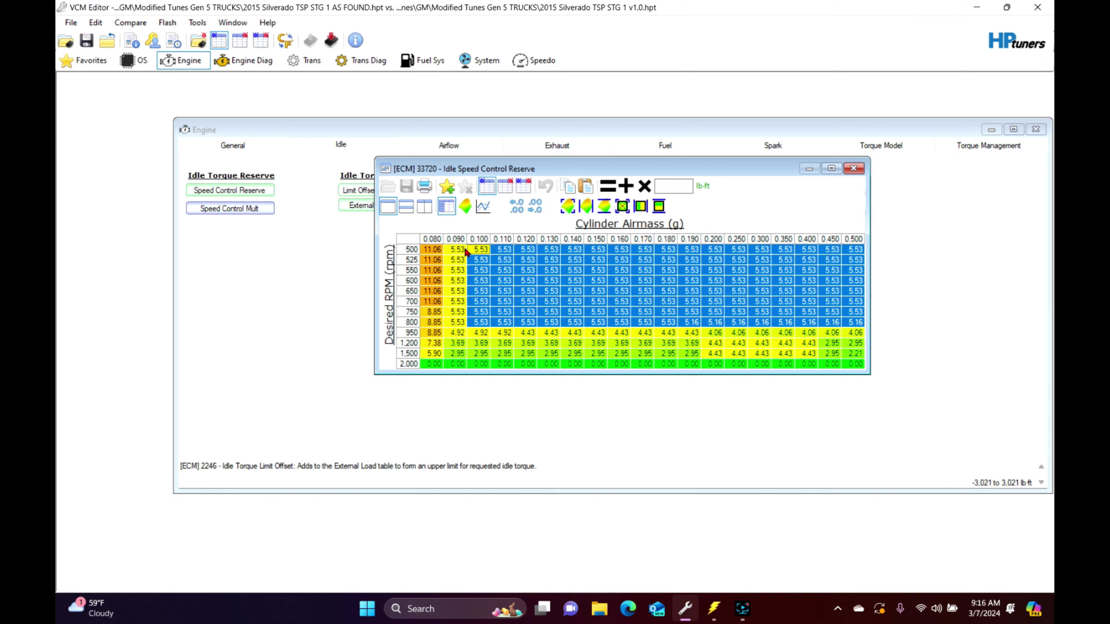
drag(480, 239, 431, 240)
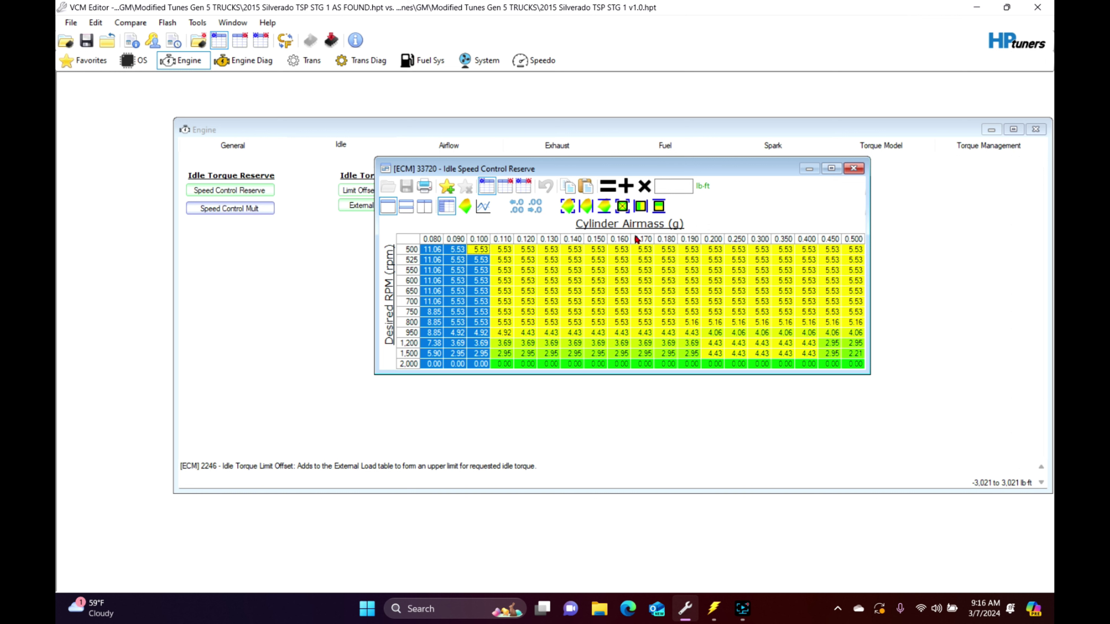
drag(409, 324, 404, 411)
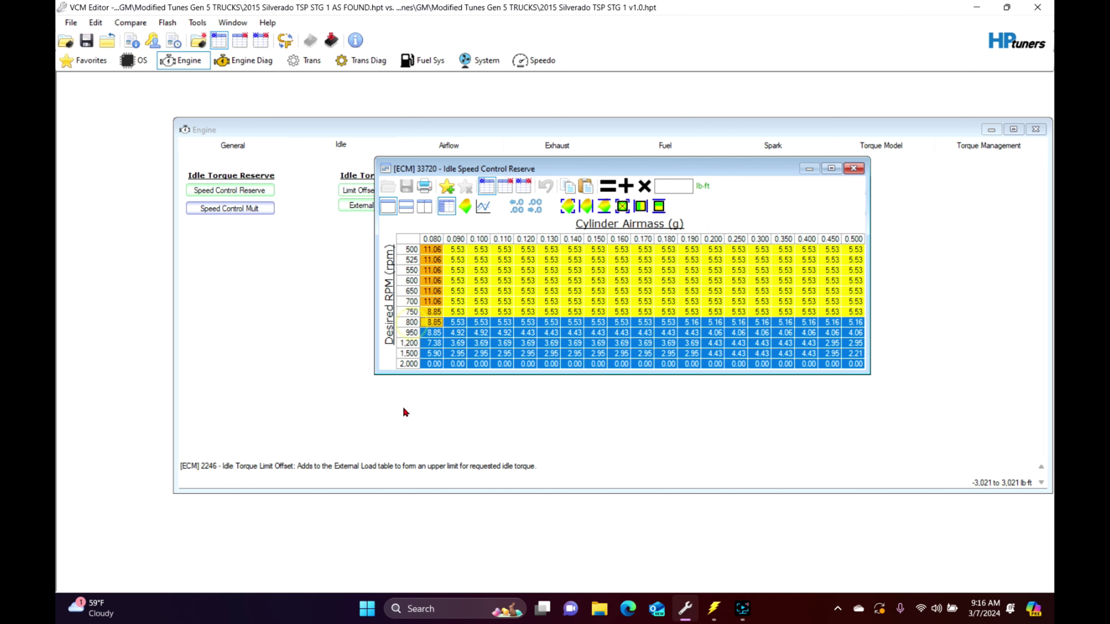
click(548, 302)
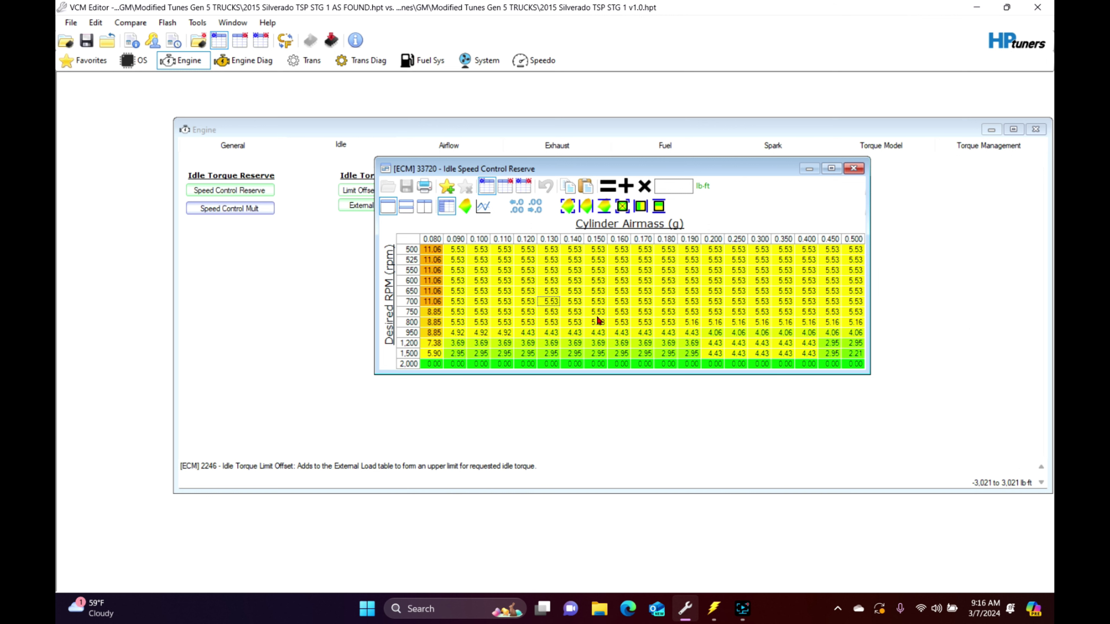
click(504, 186)
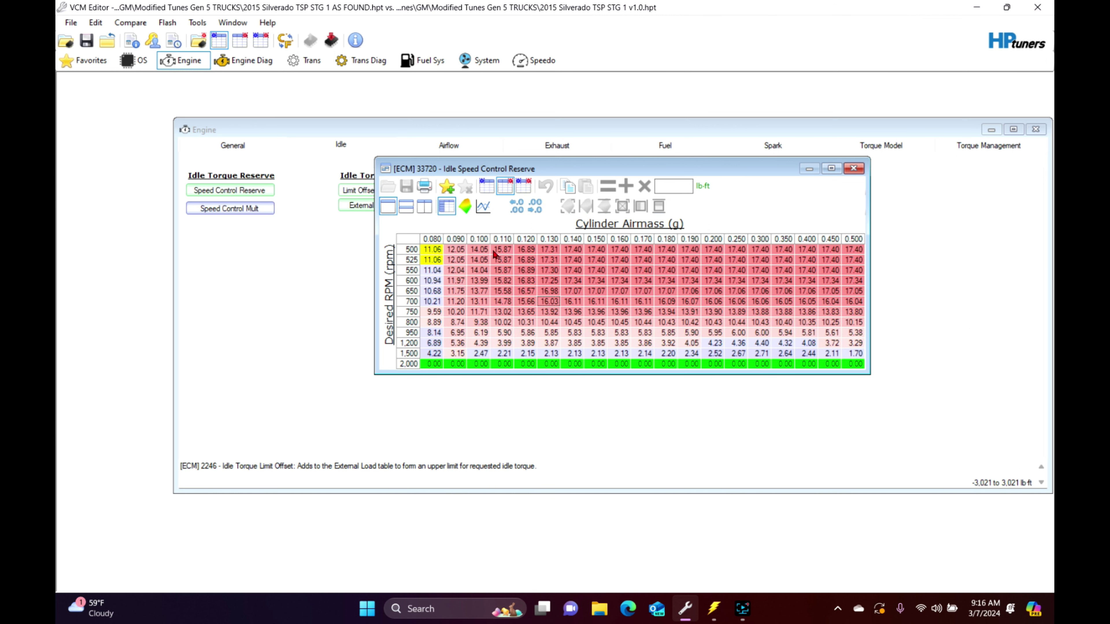
click(523, 186)
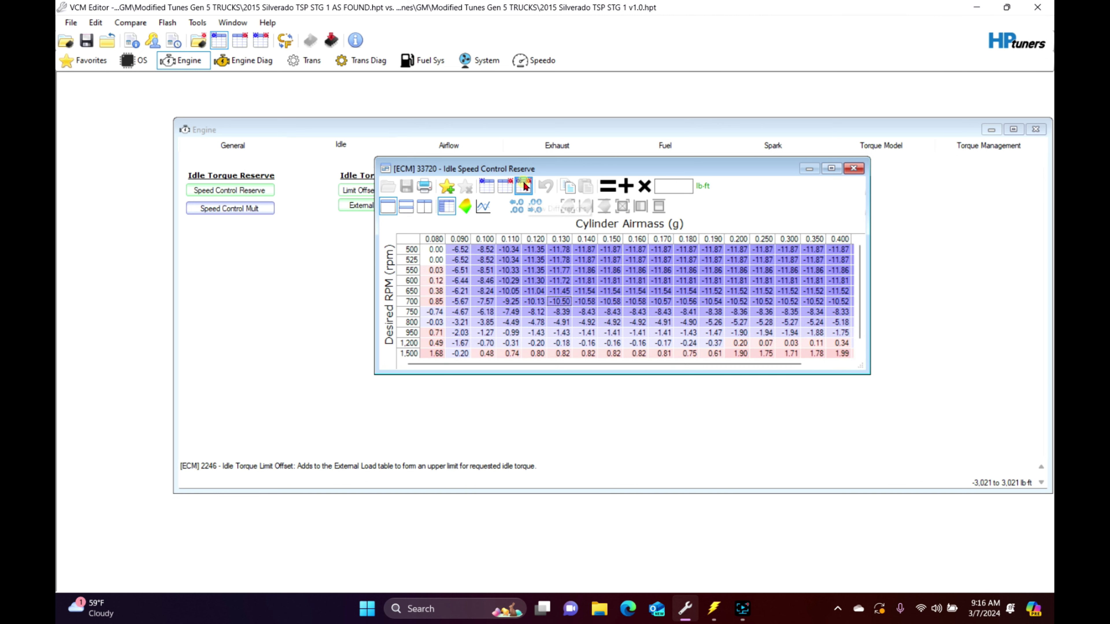
drag(481, 249, 851, 326)
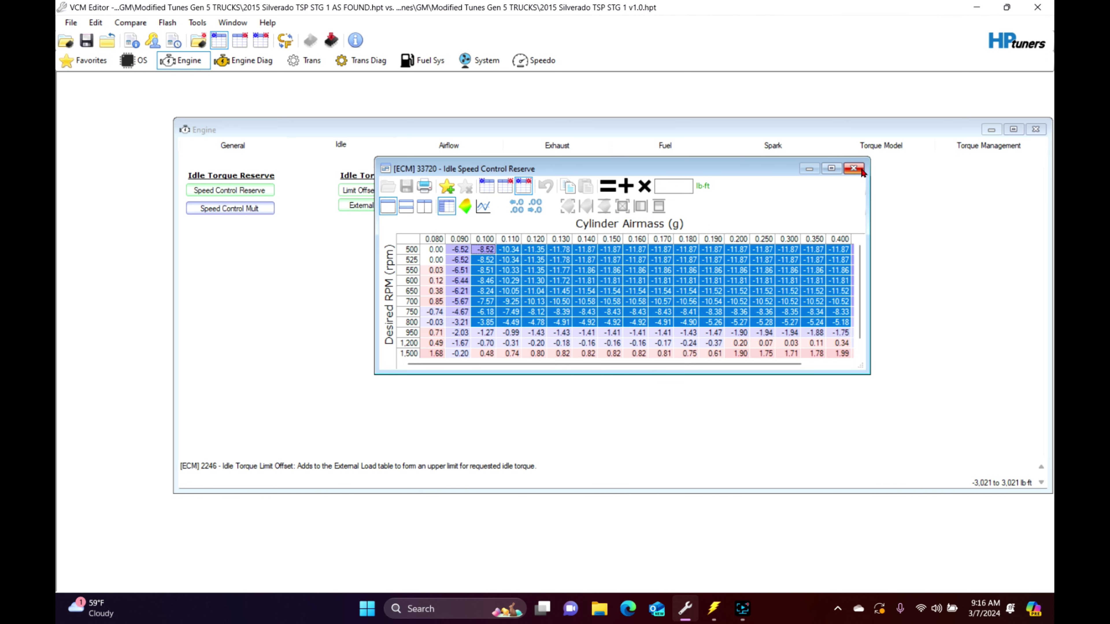
click(853, 168)
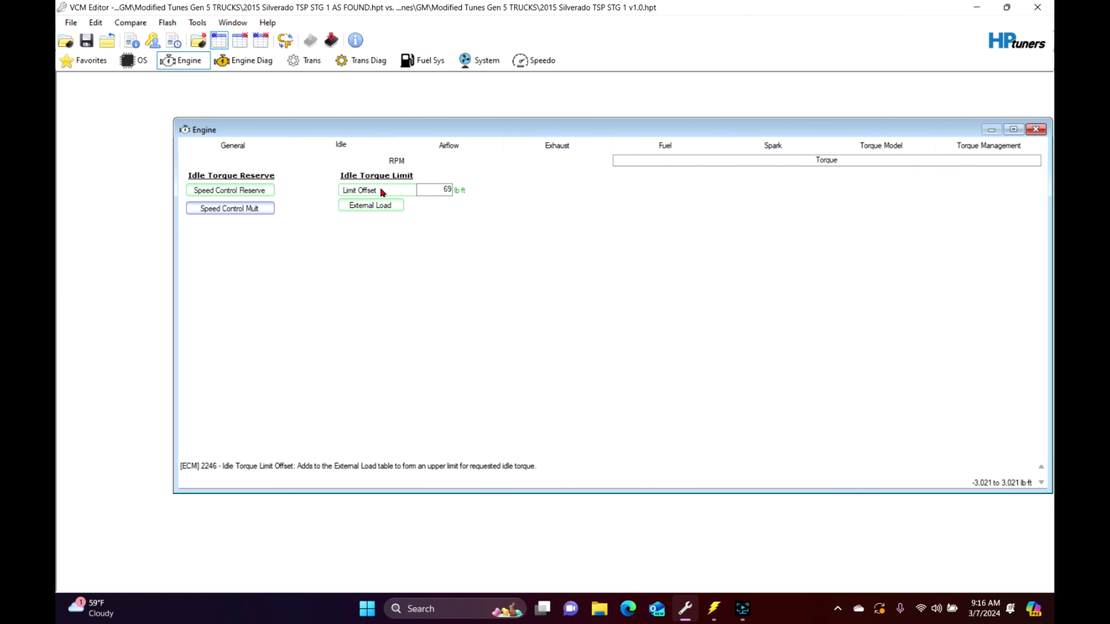
click(439, 190)
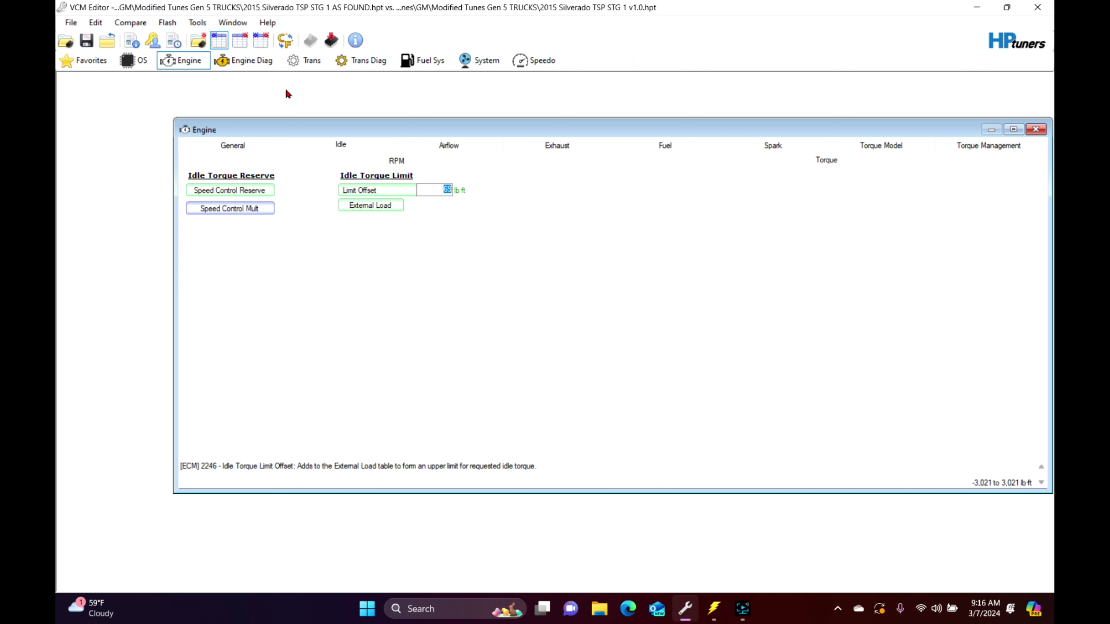
click(243, 41)
click(386, 205)
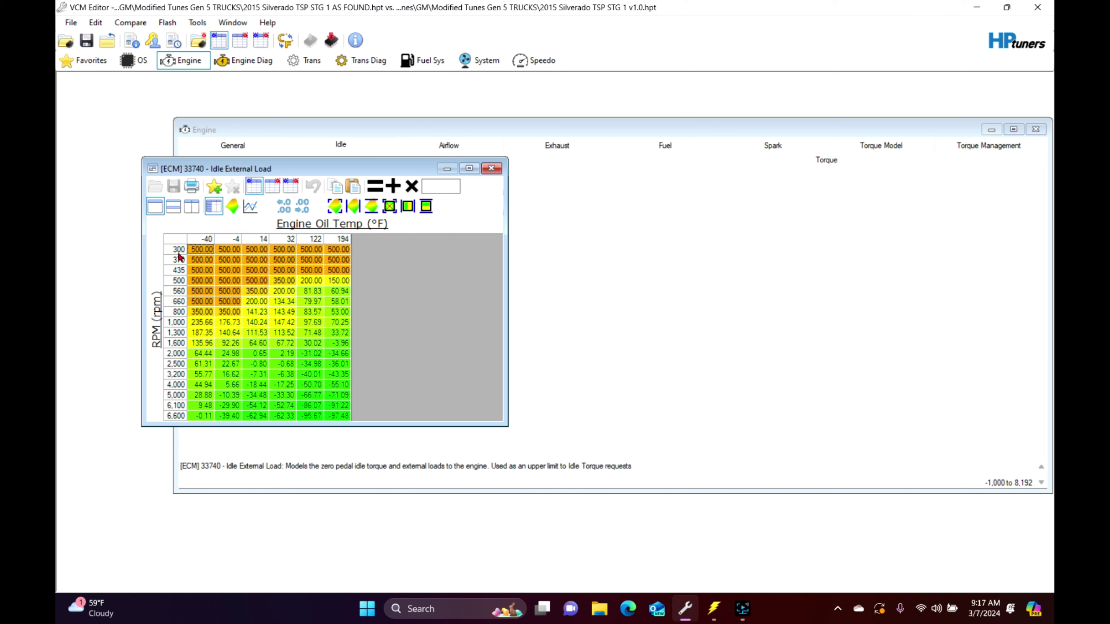
drag(177, 253, 179, 311)
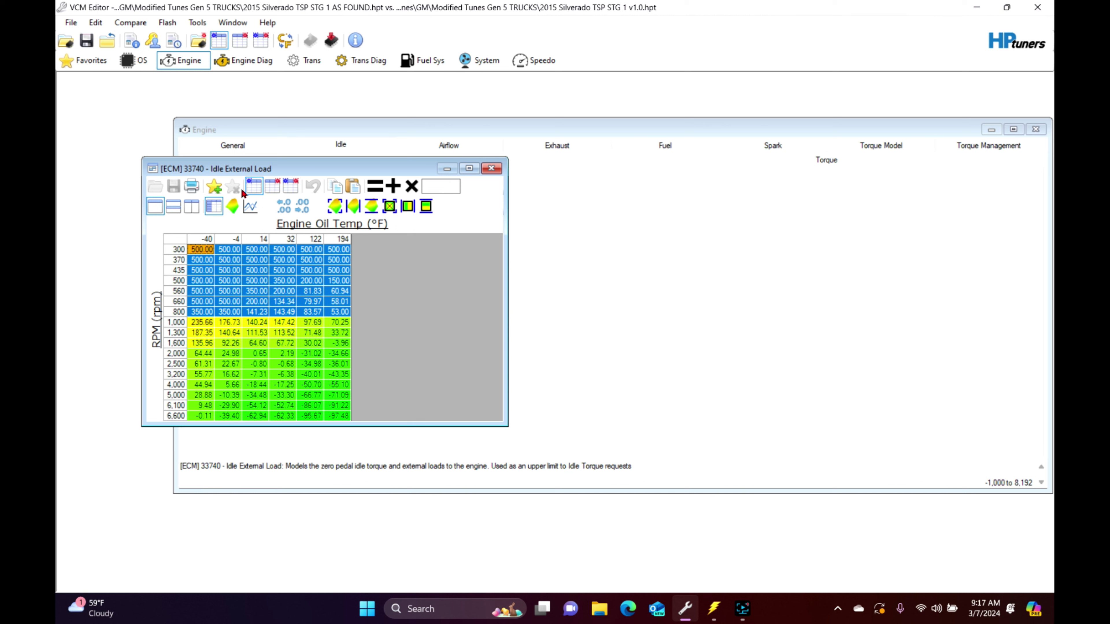
click(272, 186)
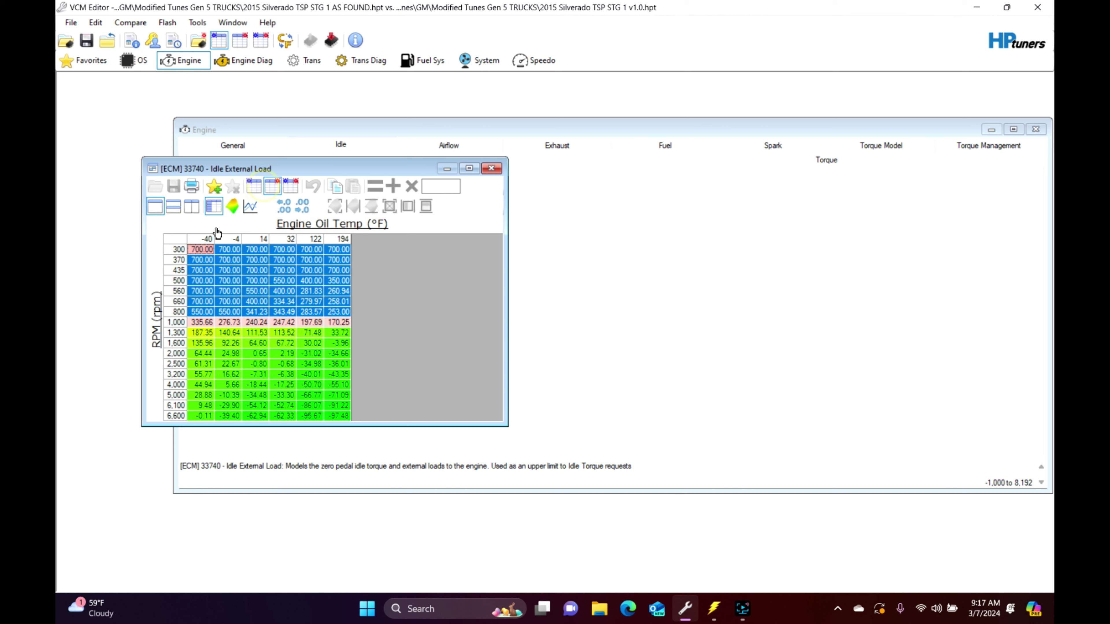
click(291, 185)
drag(179, 250, 178, 315)
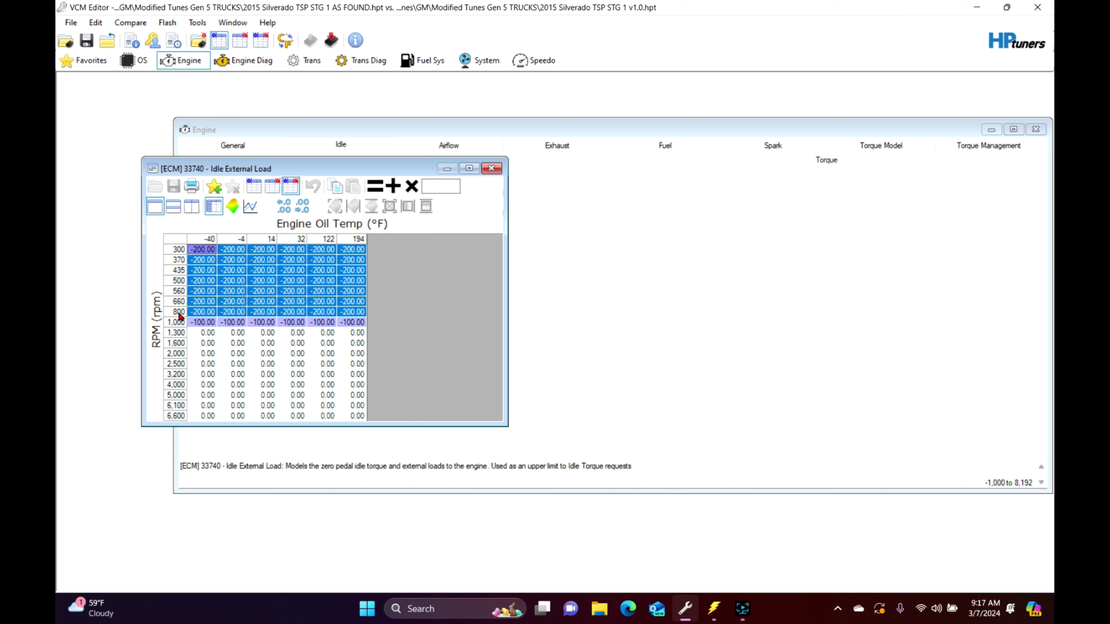
click(180, 321)
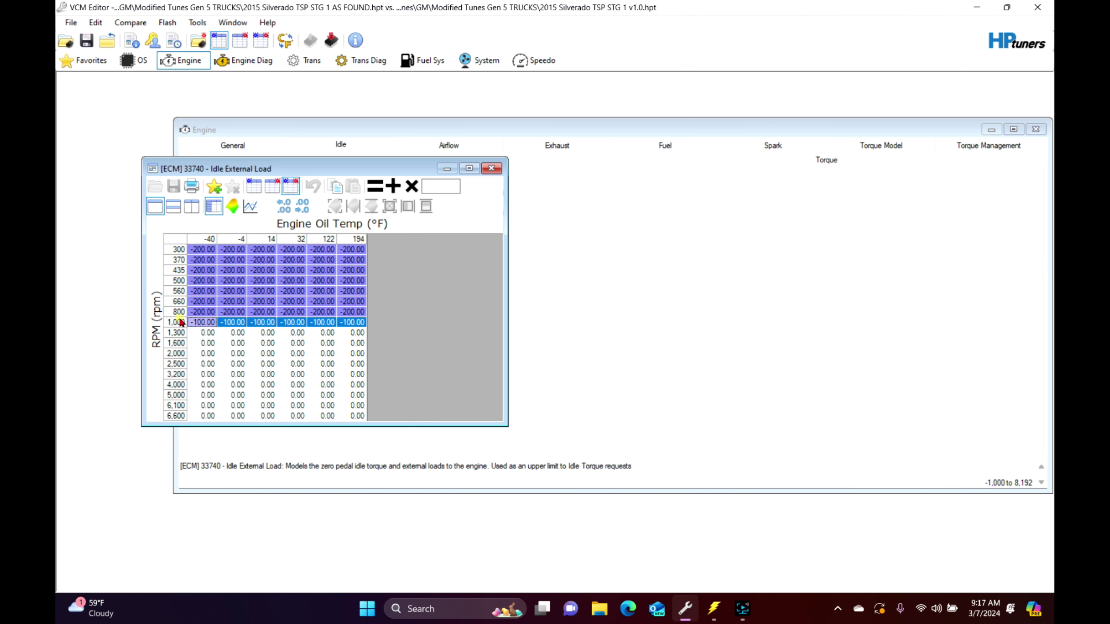
click(254, 186)
click(491, 168)
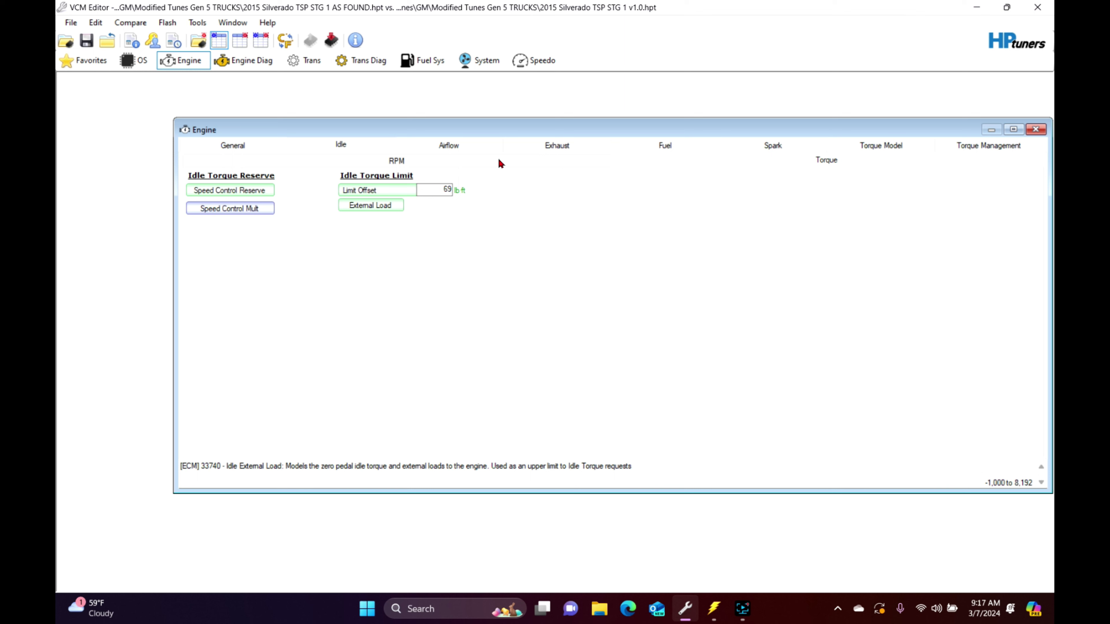
Step: Open Minimum Final Spark from the Spark page, select low-rpm cell blocks, and show differences from the compared file
click(772, 146)
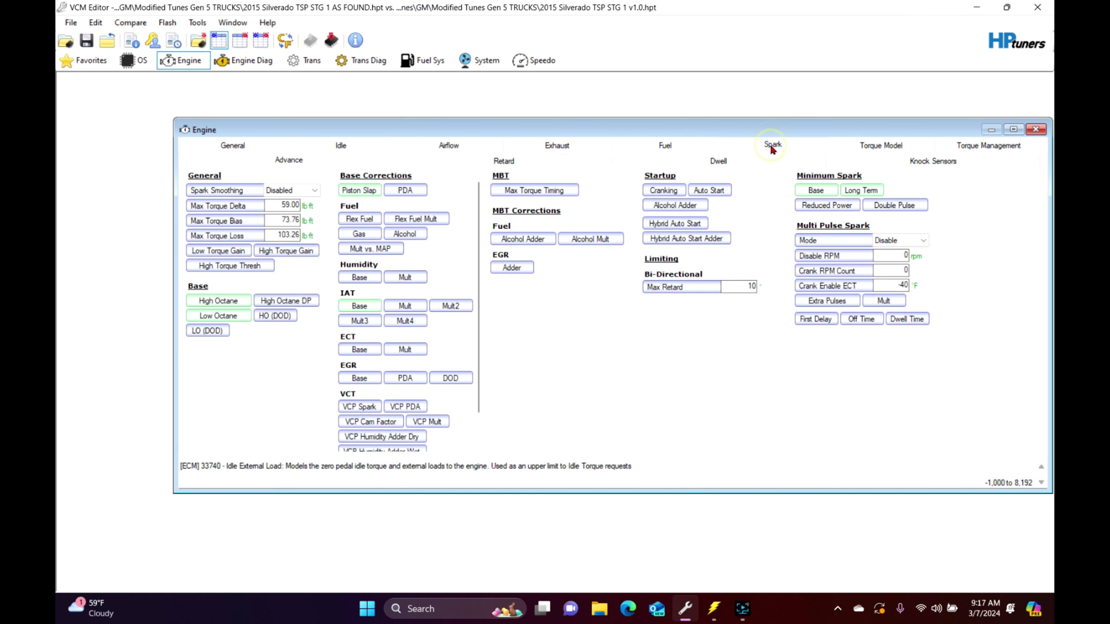
click(816, 191)
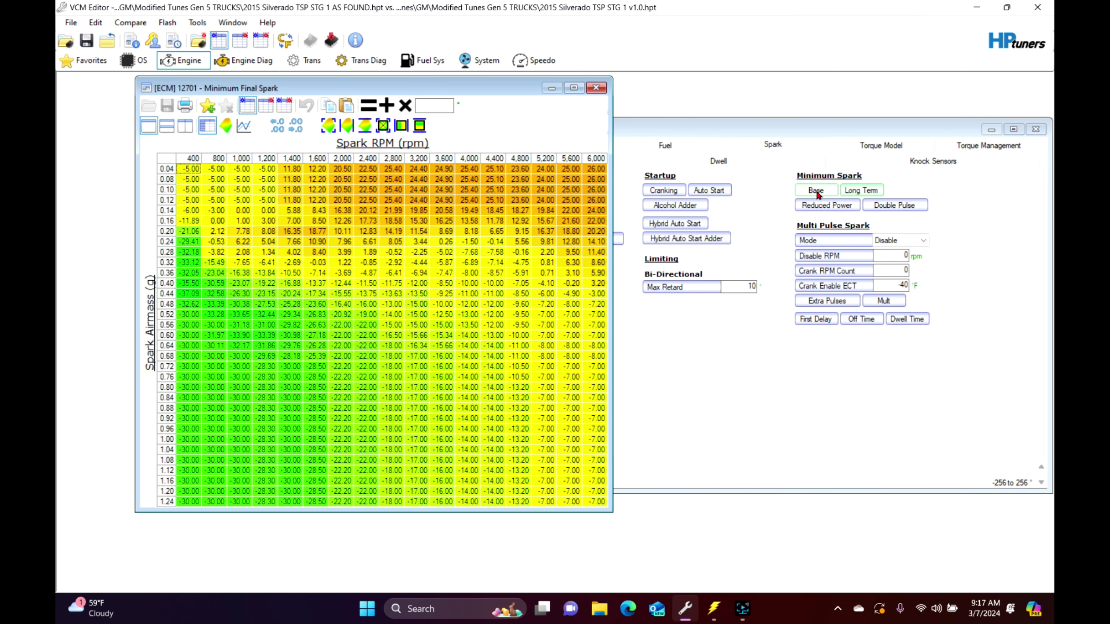
drag(188, 283, 822, 598)
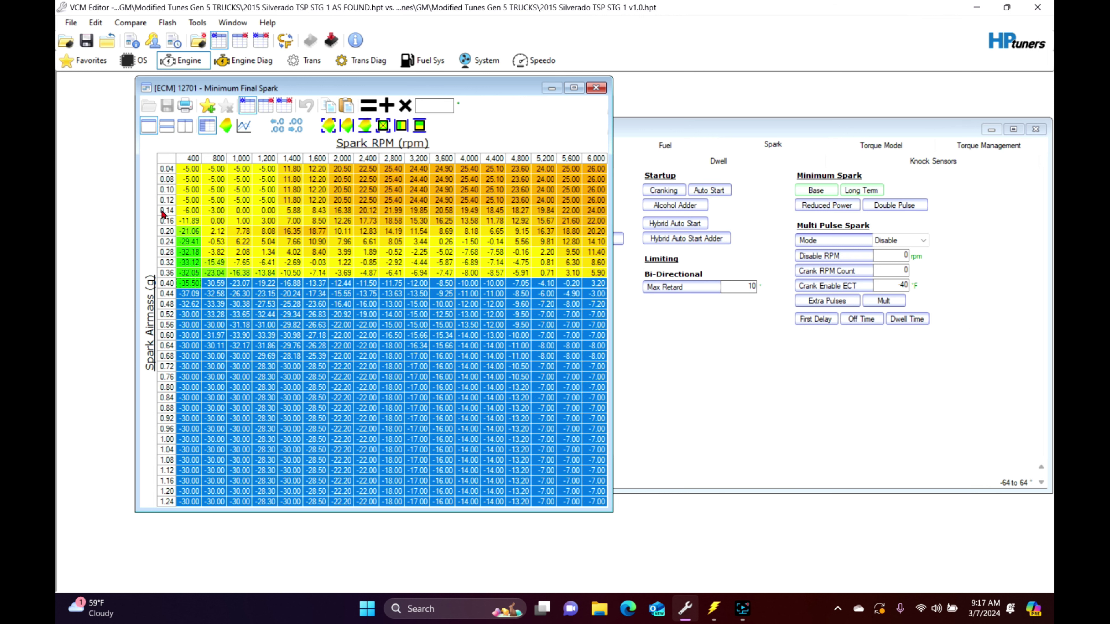
drag(191, 171, 270, 255)
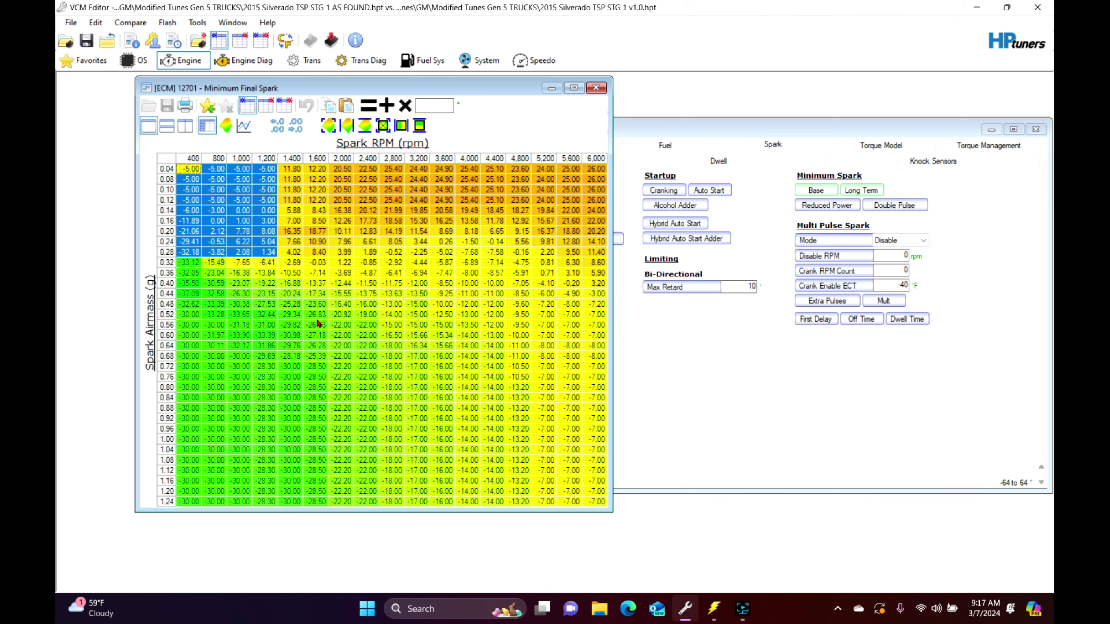
click(285, 107)
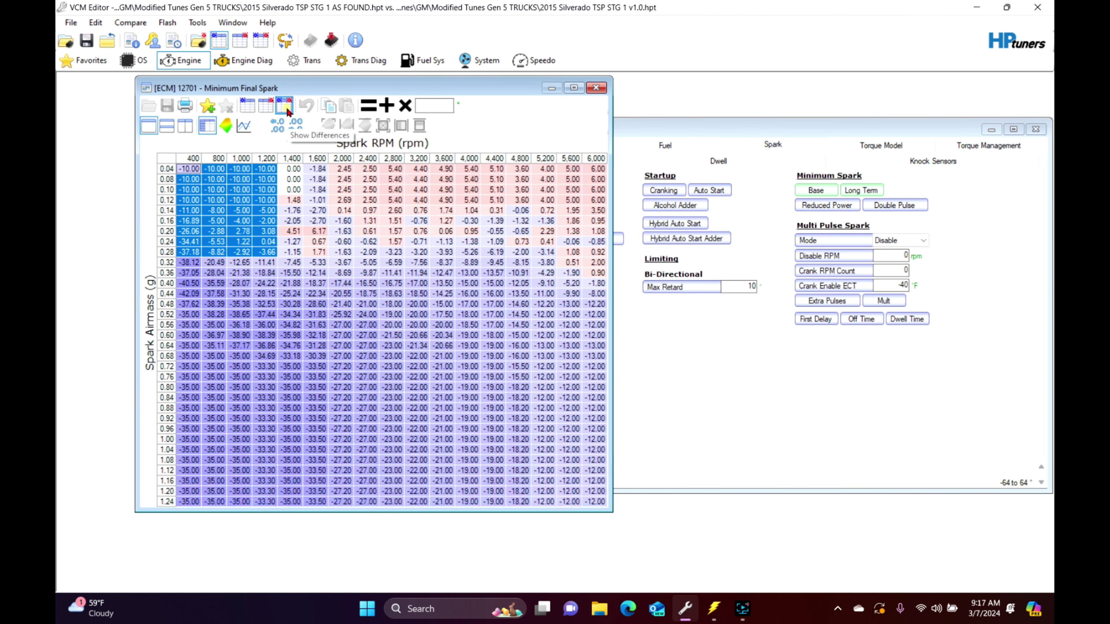
Step: Switch Minimum Final Spark between compare and difference views, selecting the 400–1,200 rpm low-airmass cells
click(265, 105)
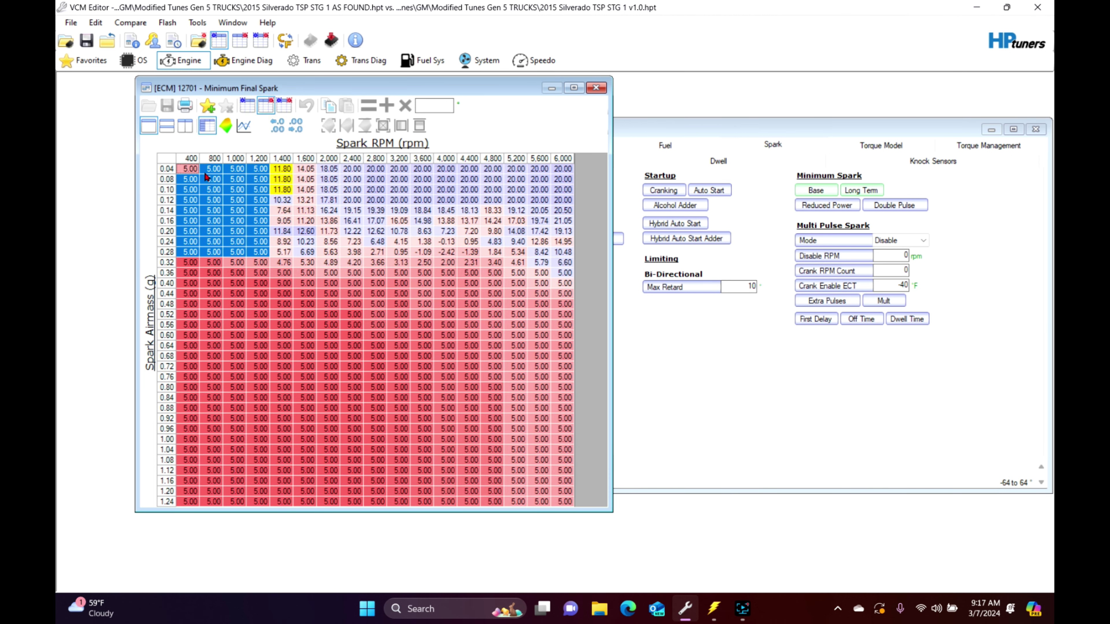
drag(190, 169, 253, 272)
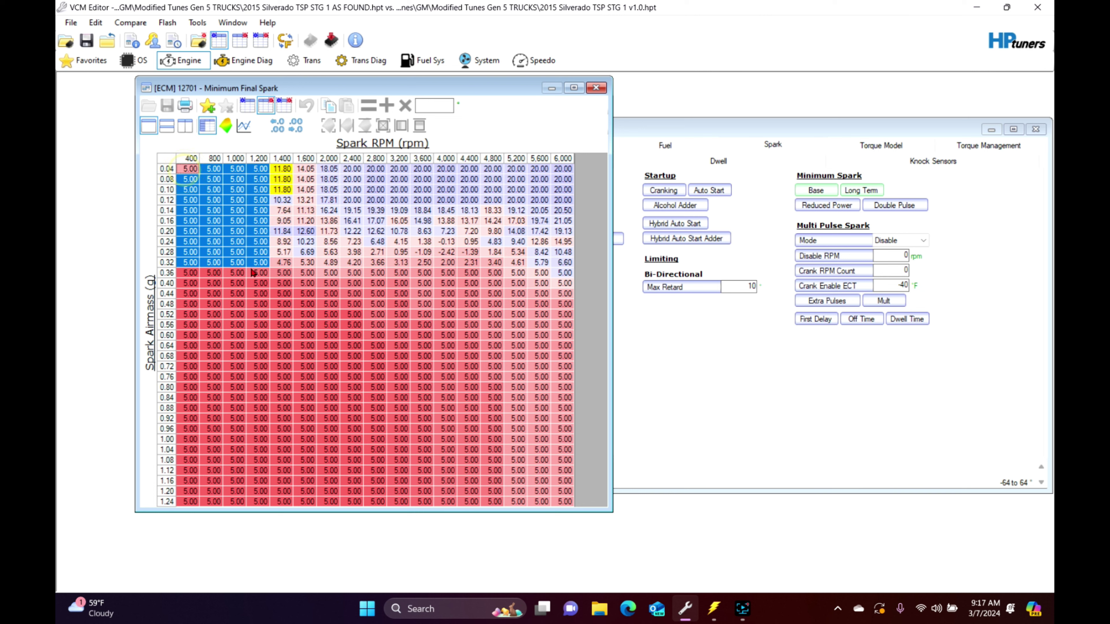
click(284, 106)
click(193, 179)
drag(189, 169, 265, 221)
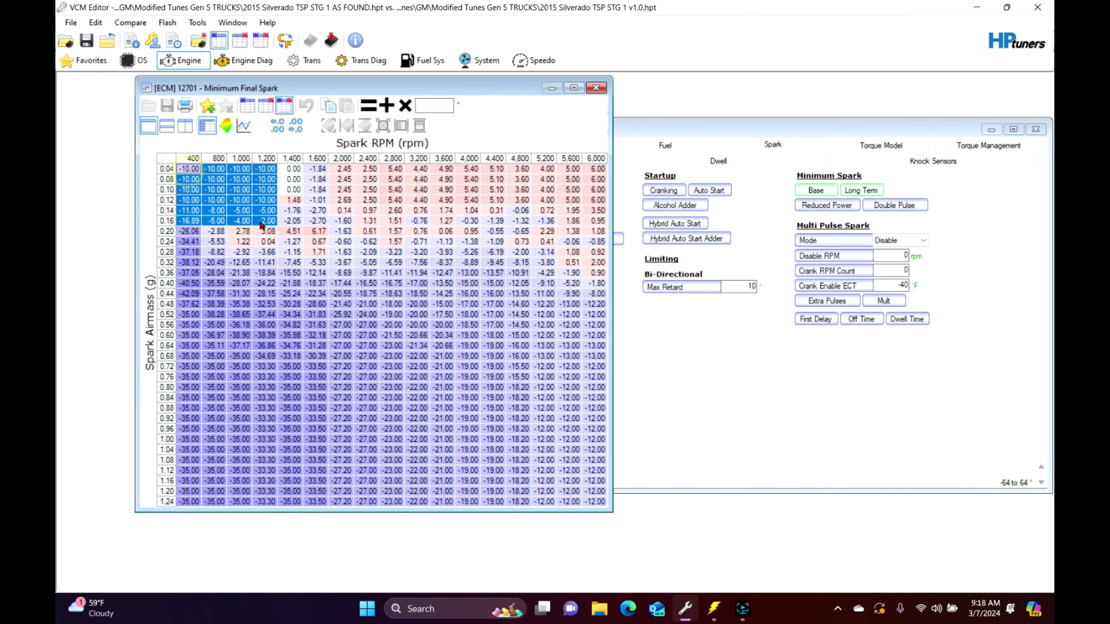
Step: Inspect the compared file's values across the table, then return to this tune's values and select everything
click(248, 105)
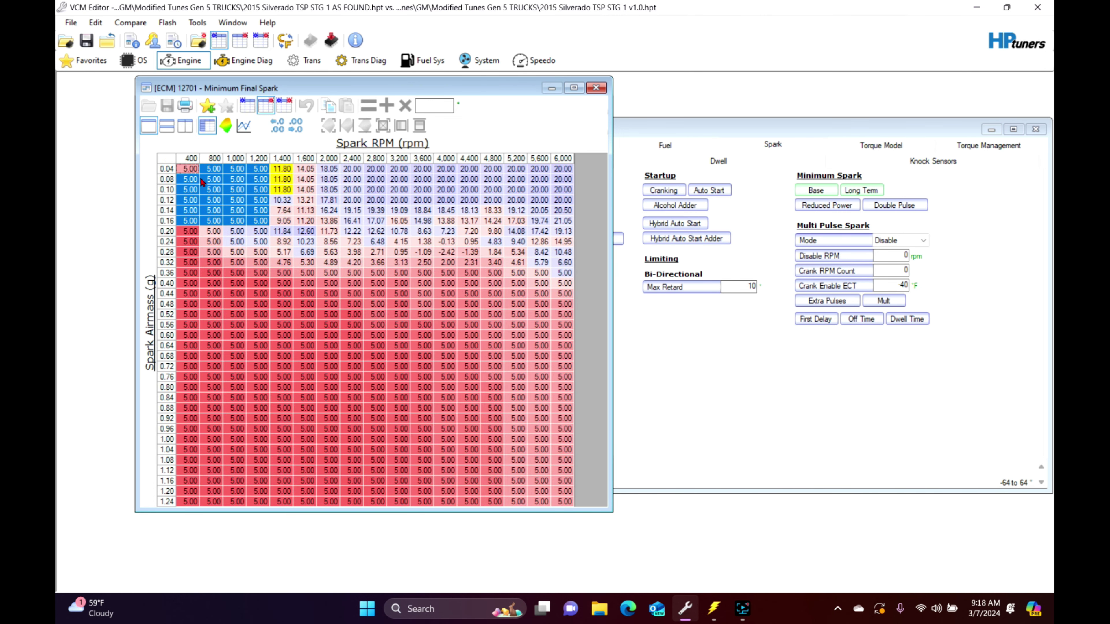
drag(188, 168, 236, 503)
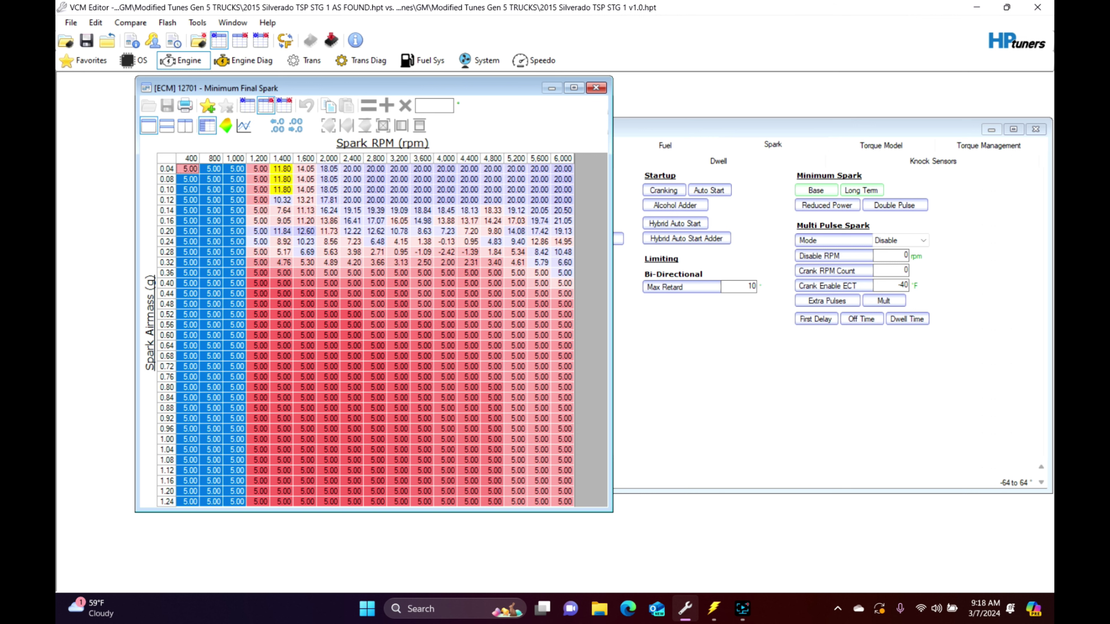
drag(188, 293, 554, 563)
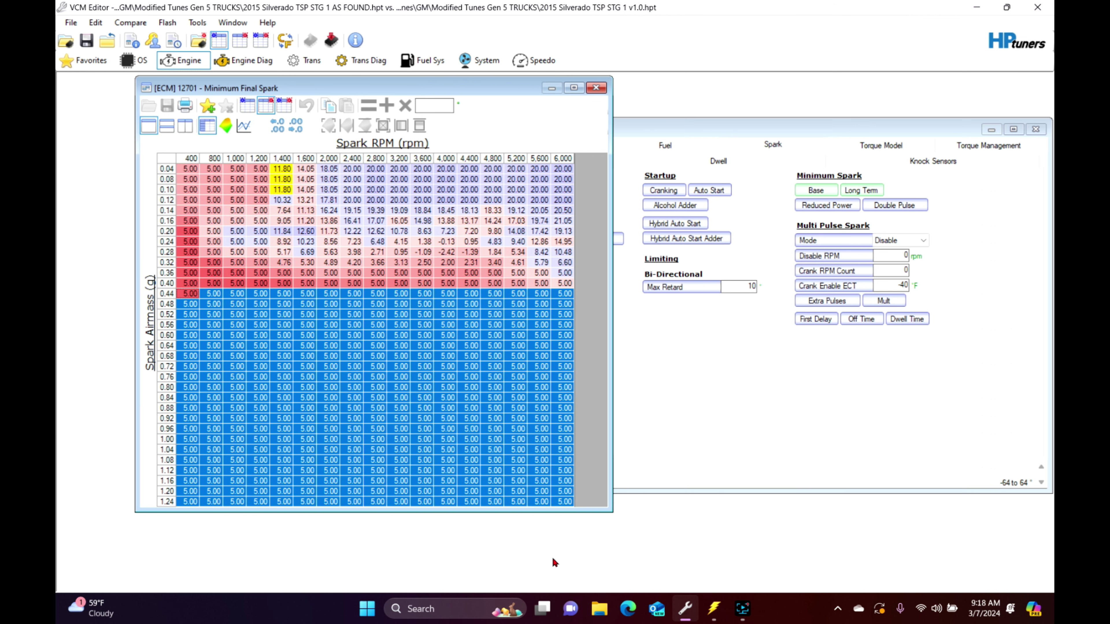
drag(282, 169, 576, 288)
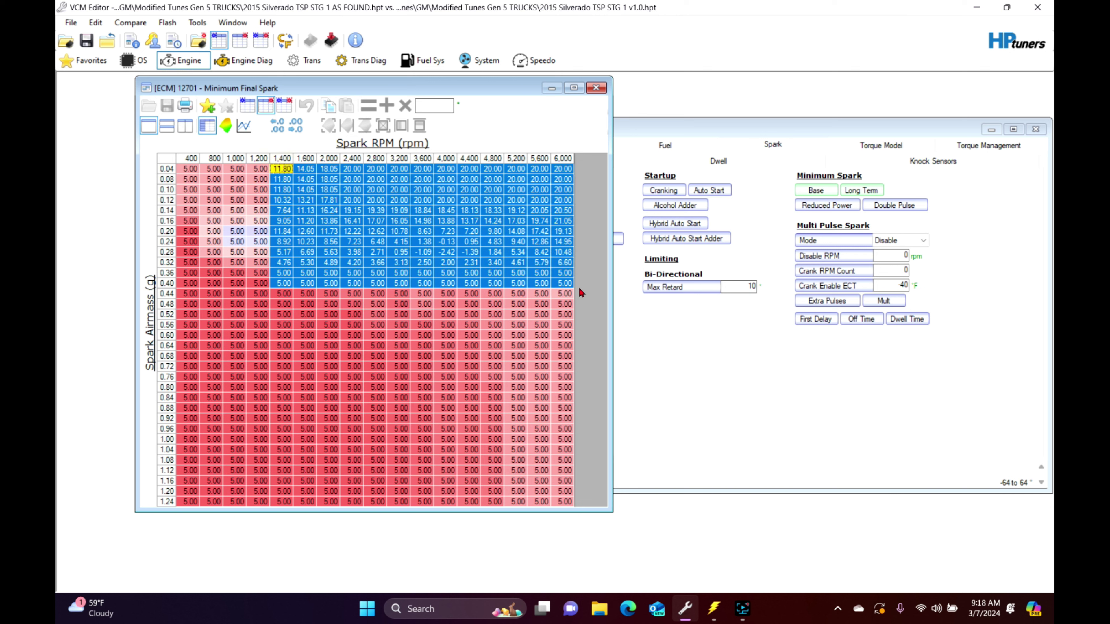
click(247, 105)
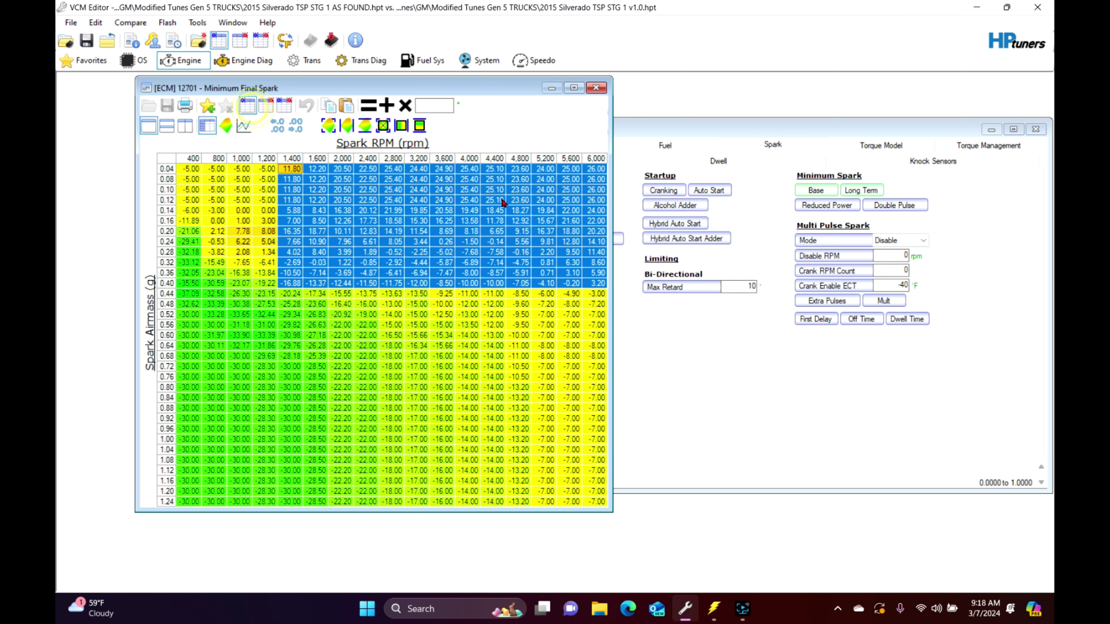
click(162, 158)
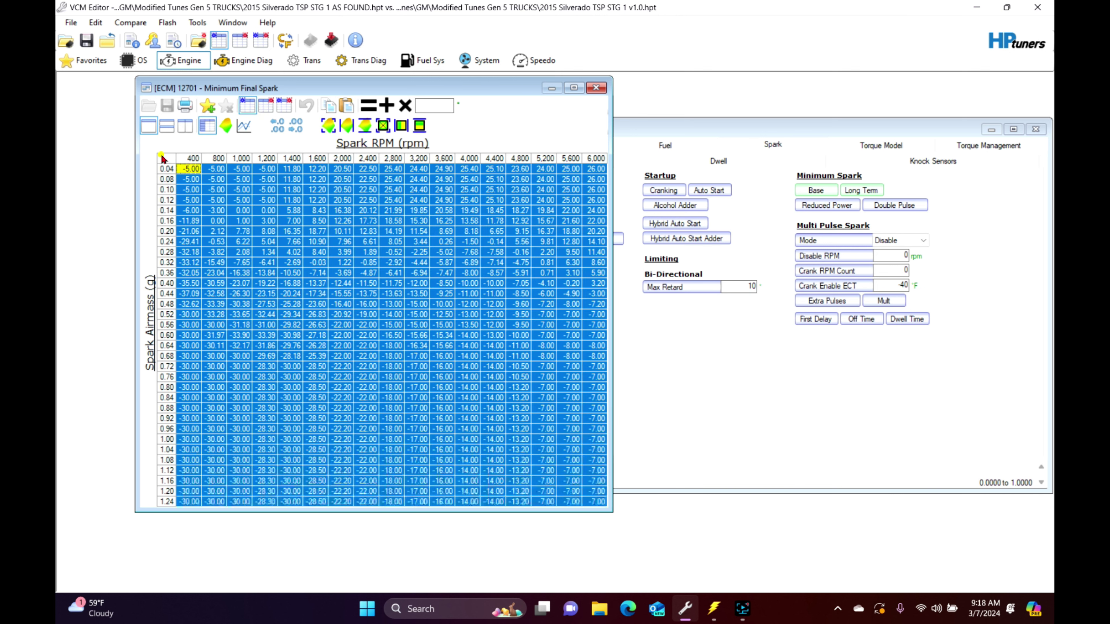
click(596, 87)
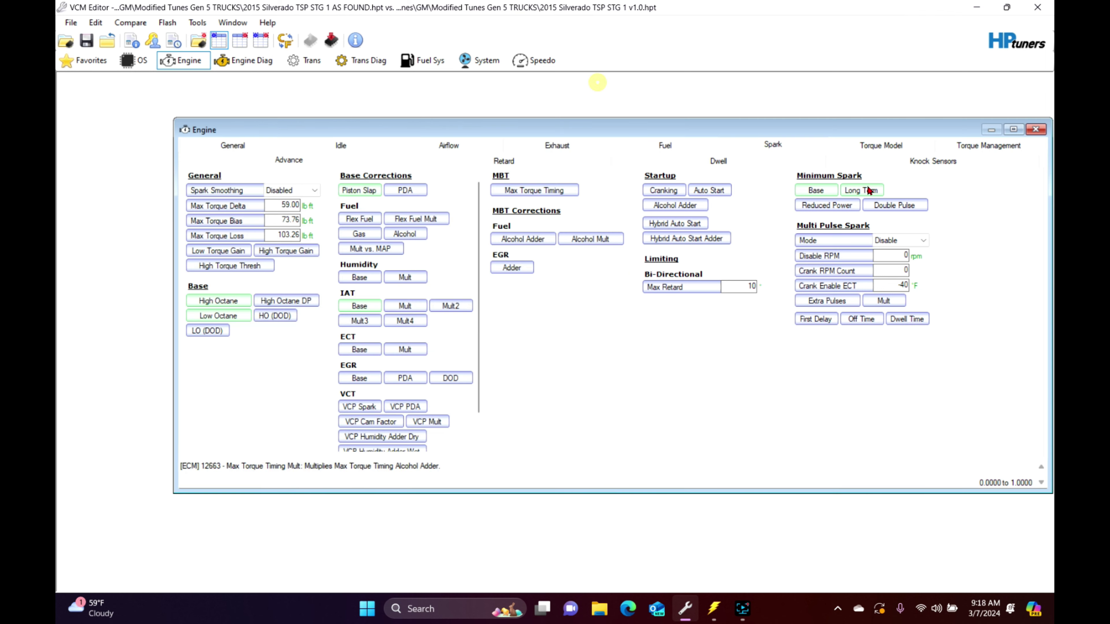
click(861, 191)
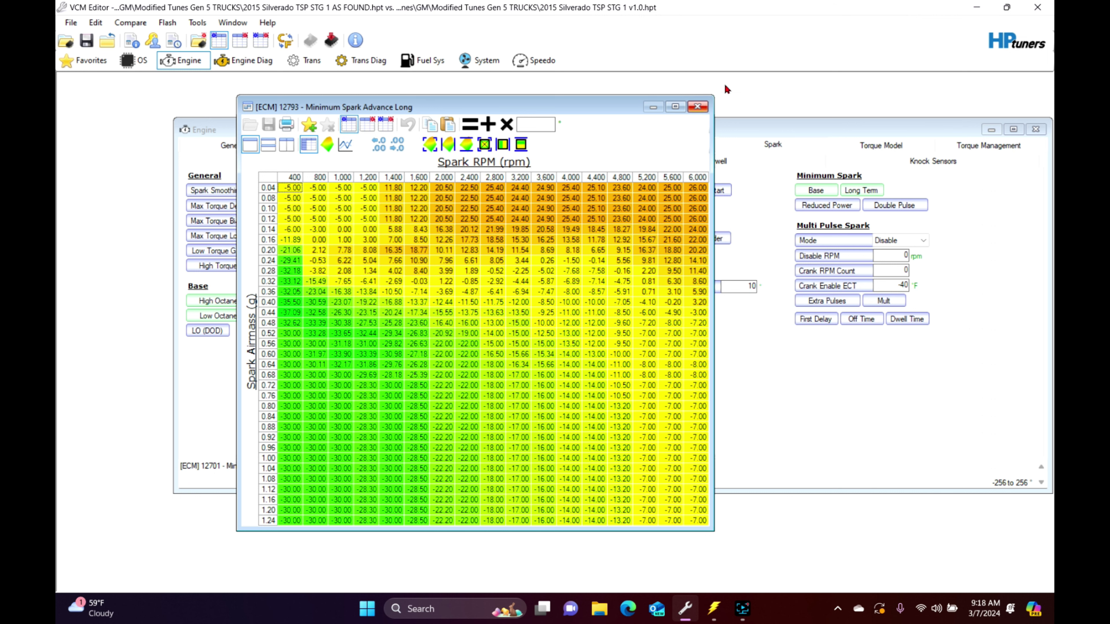
click(697, 108)
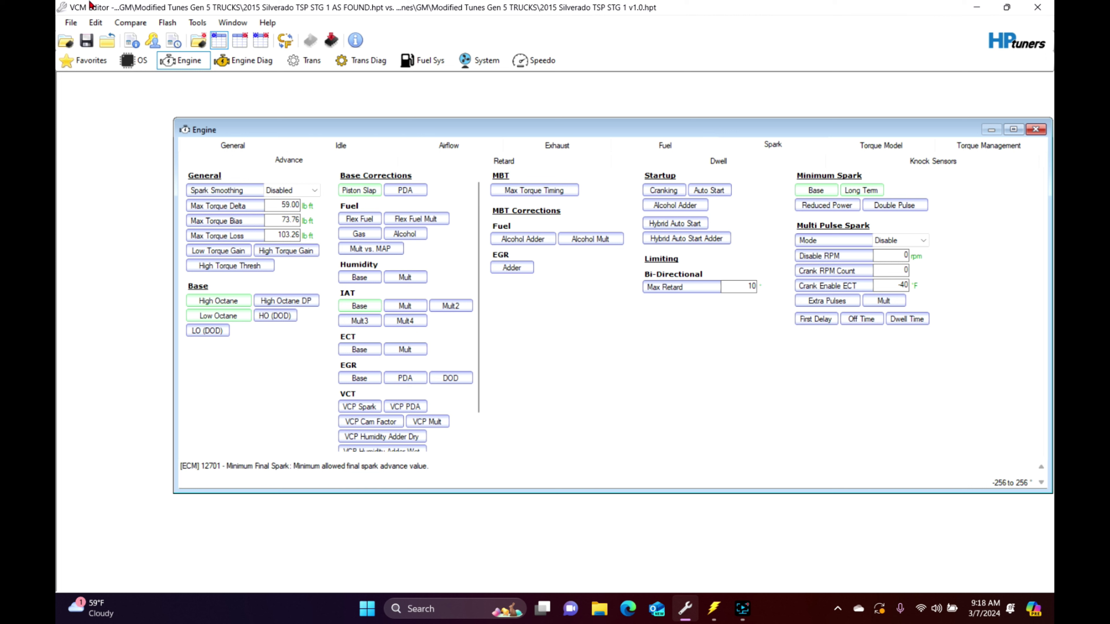
Step: Open Virtual Torque on the Airmass table group with the 0–100 airmass rows selected
click(95, 22)
click(174, 94)
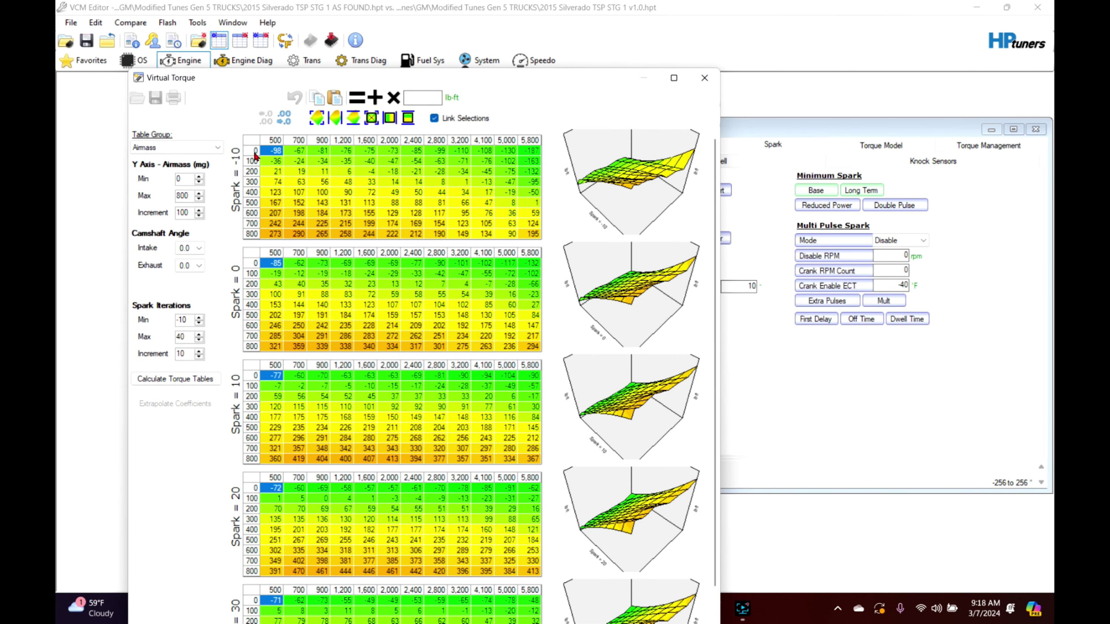
drag(255, 157, 255, 162)
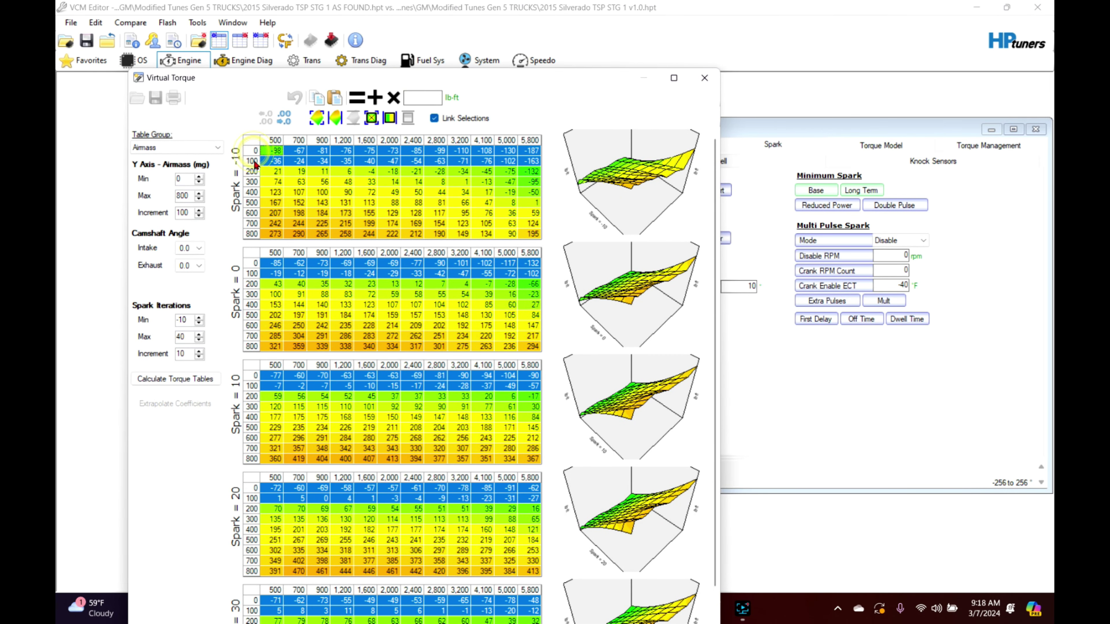
click(196, 147)
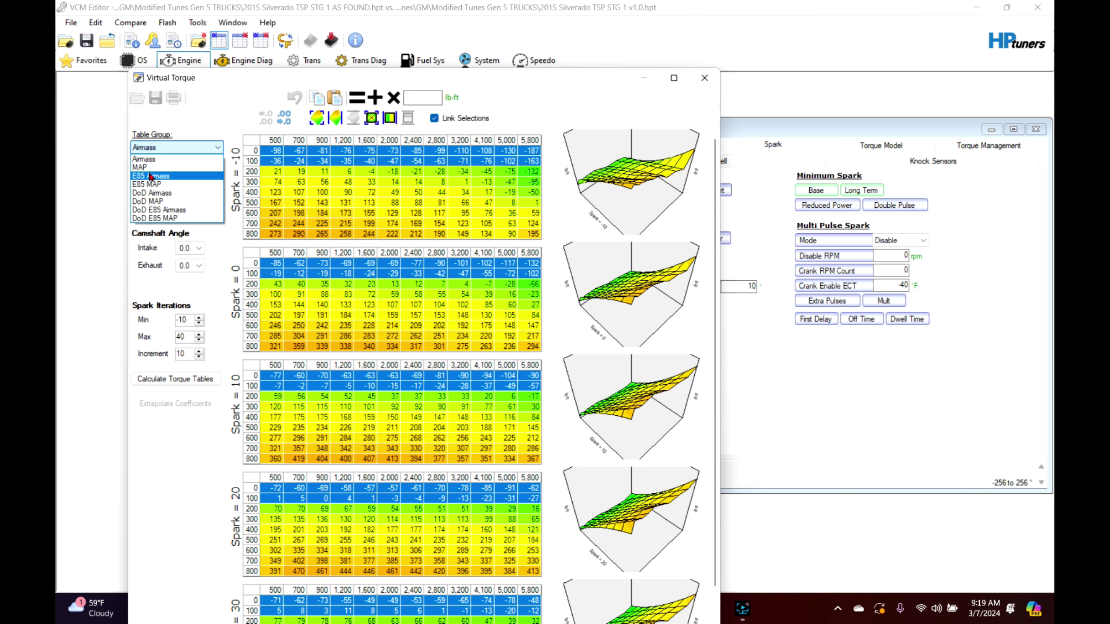
click(171, 160)
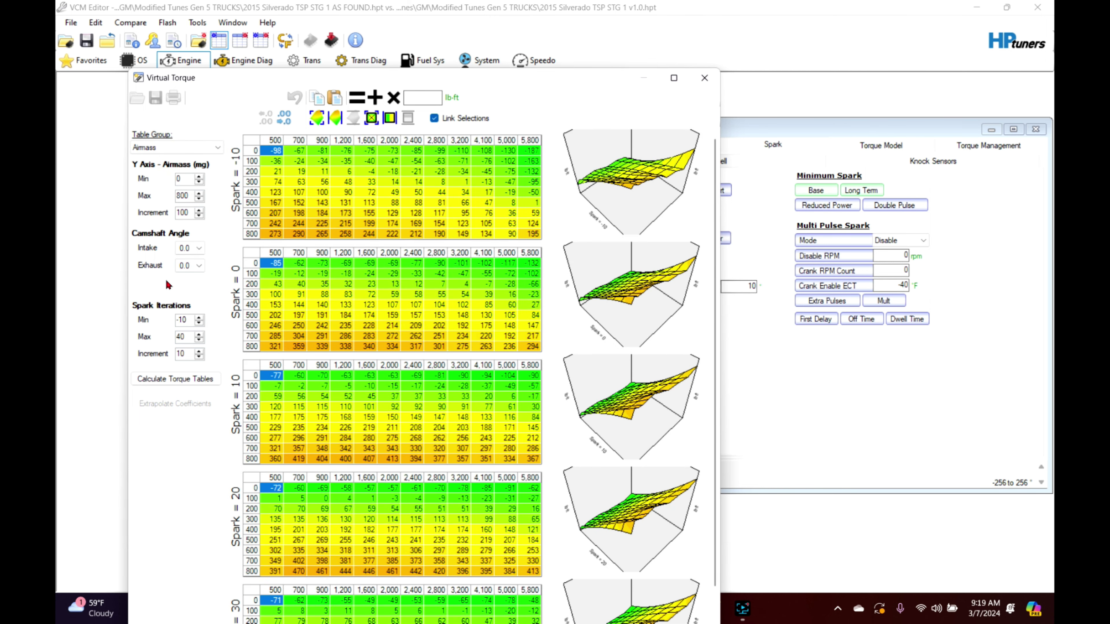
Step: Set the Spark Iterations minimum to -10, with max 40 and increment 10
click(199, 319)
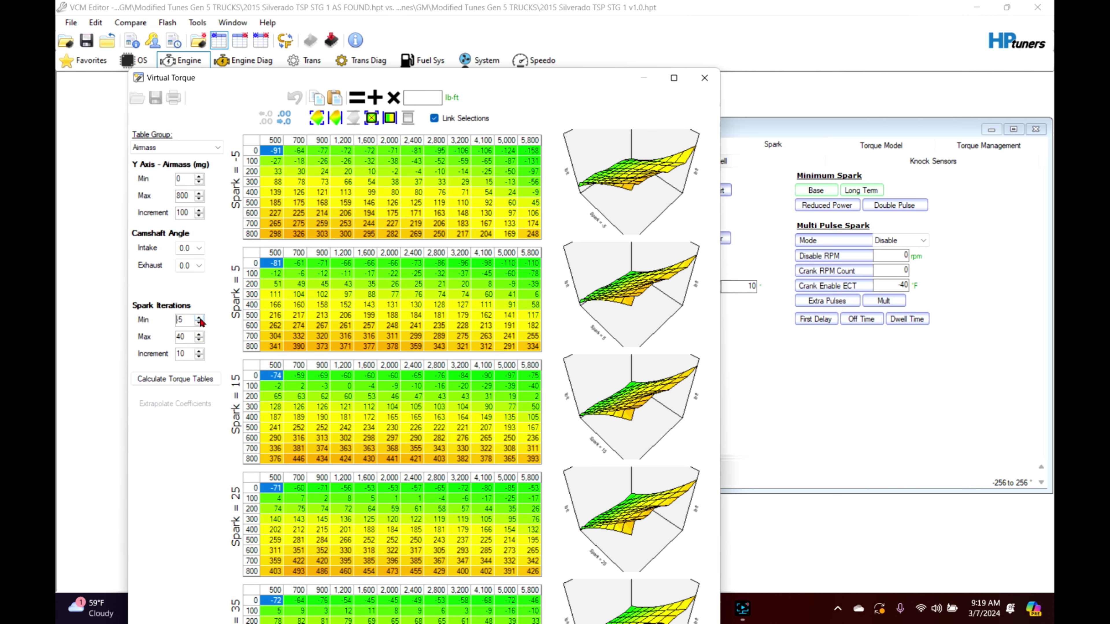
click(198, 323)
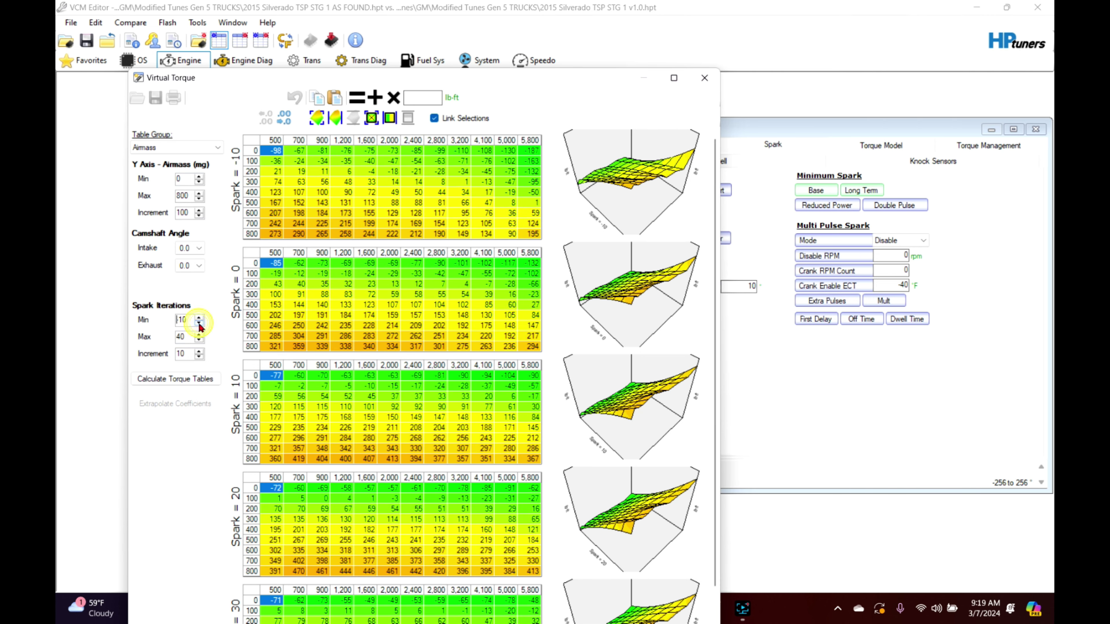
click(199, 323)
click(199, 323)
click(199, 323)
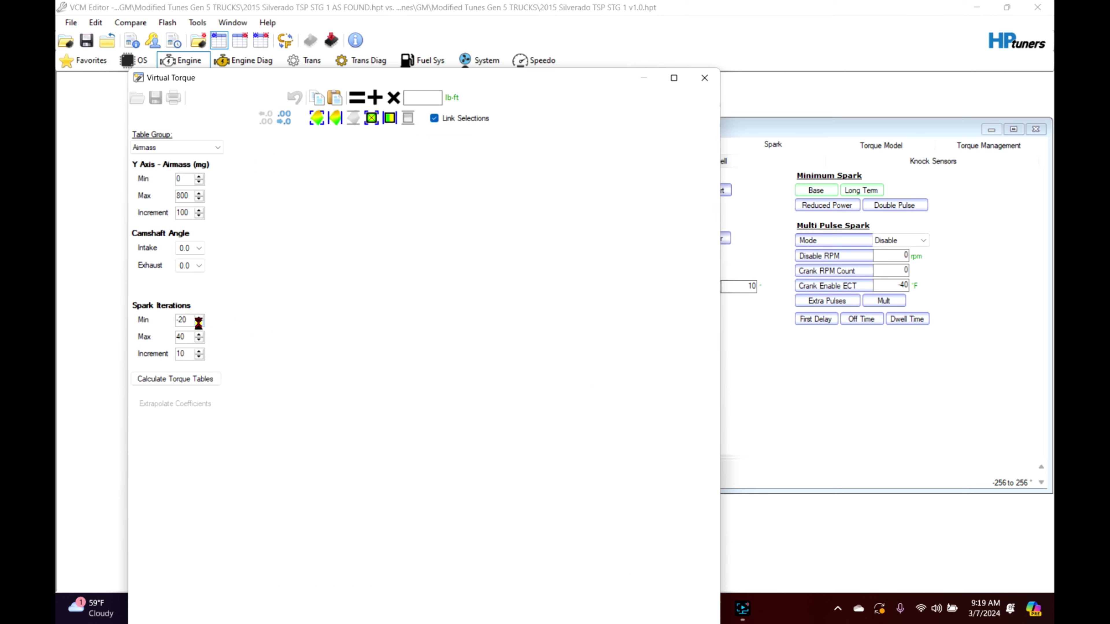
click(199, 317)
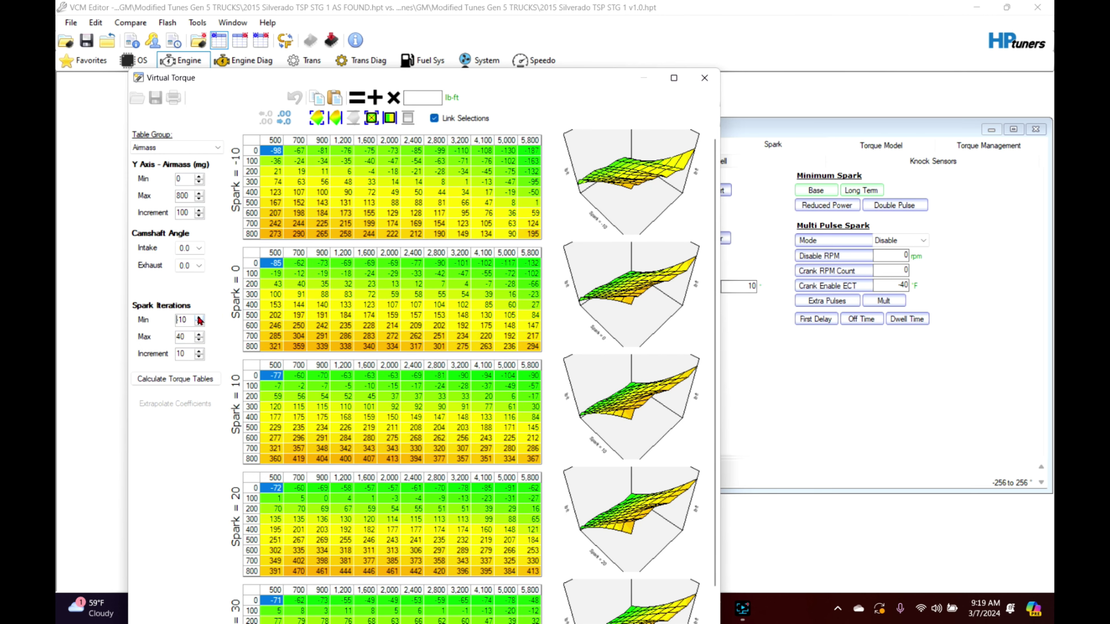
click(199, 317)
click(199, 323)
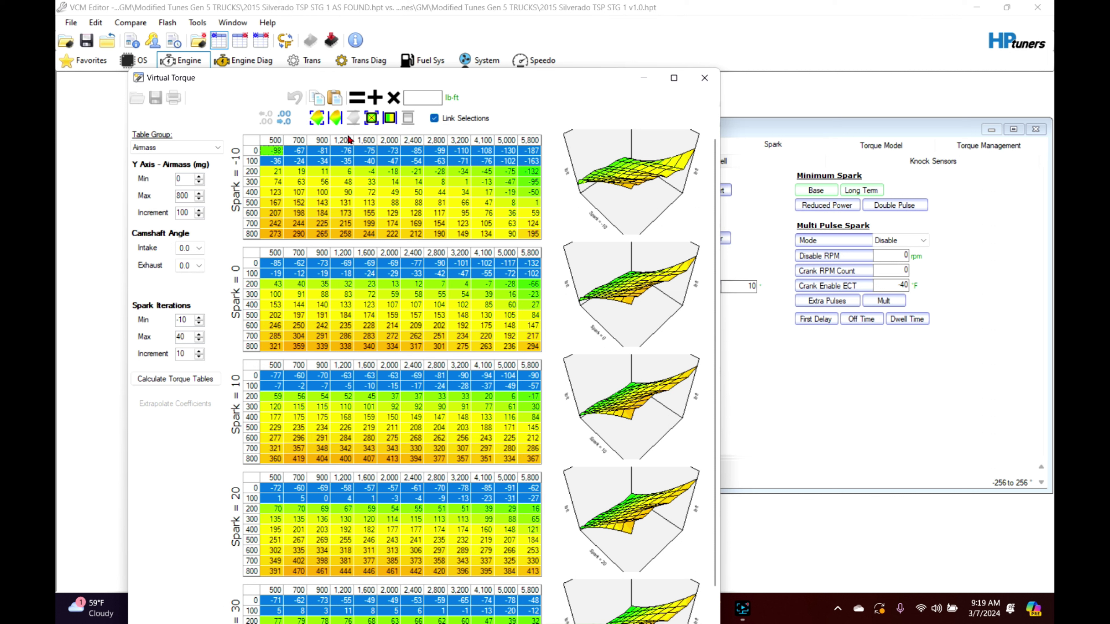
Step: Multiply the Airmass 0–100 and 500–800 rows by 1.1, extrapolate coefficients and recalculate the torque tables
click(417, 104)
text(1.1)
click(393, 97)
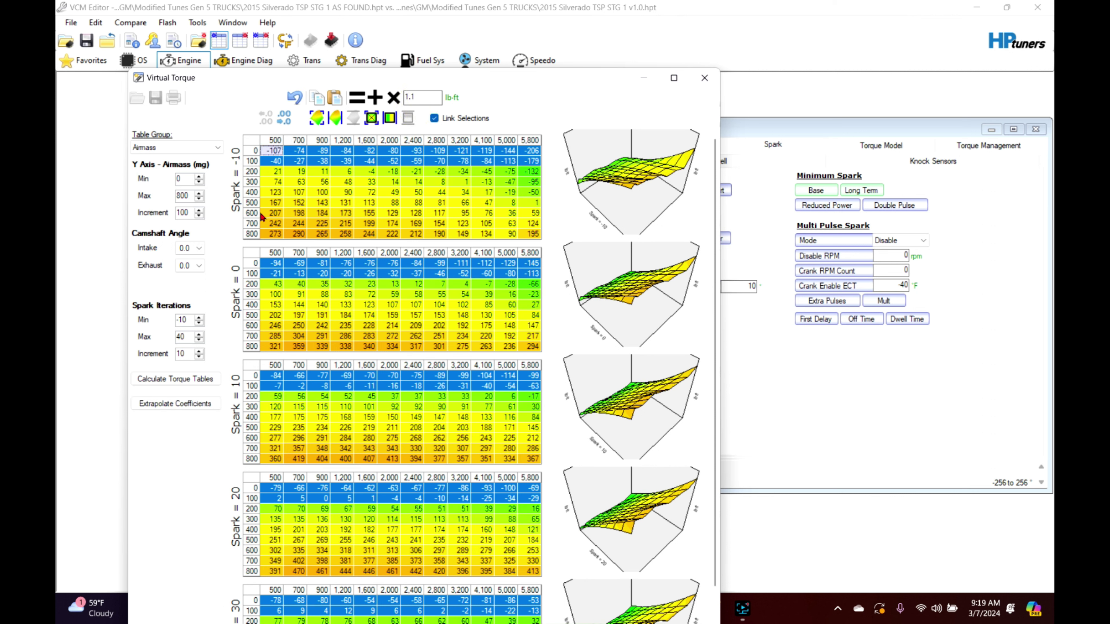
drag(251, 203, 249, 250)
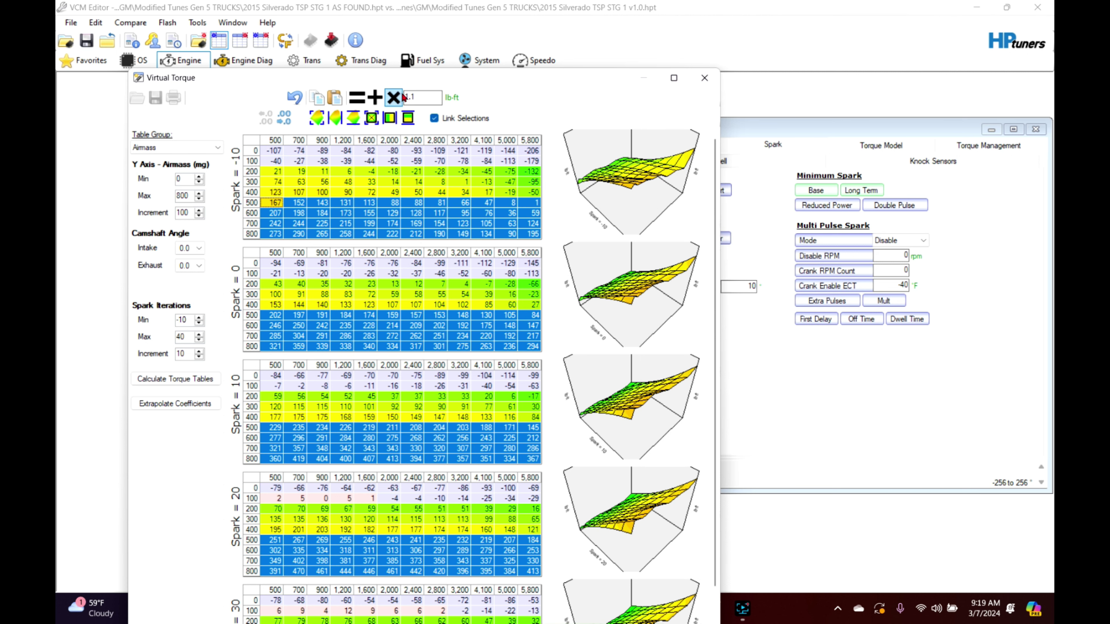
click(393, 98)
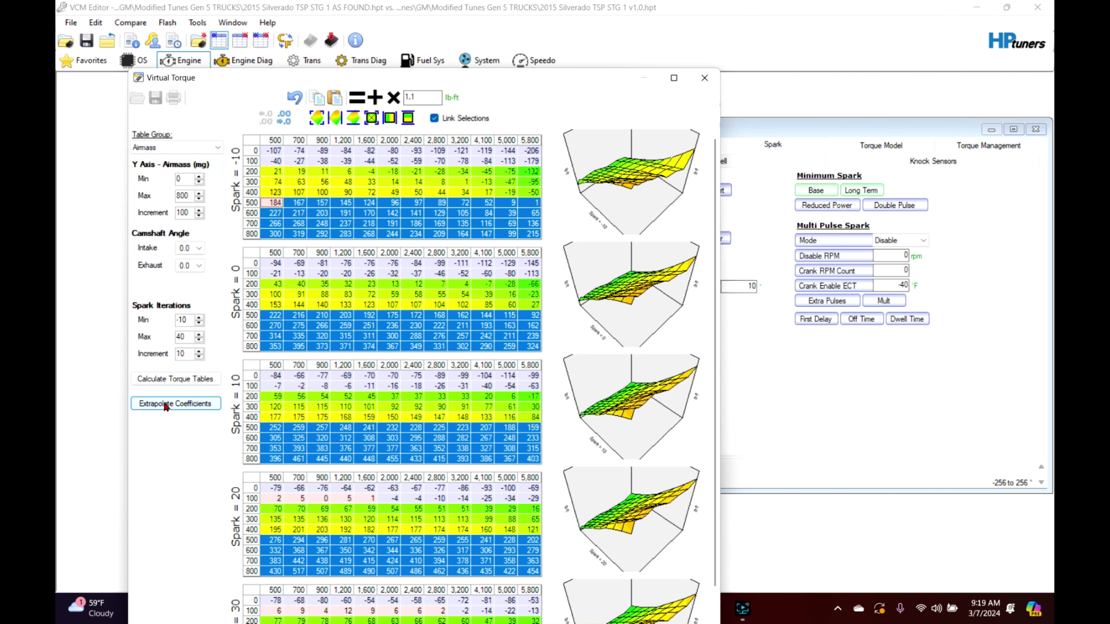
click(180, 406)
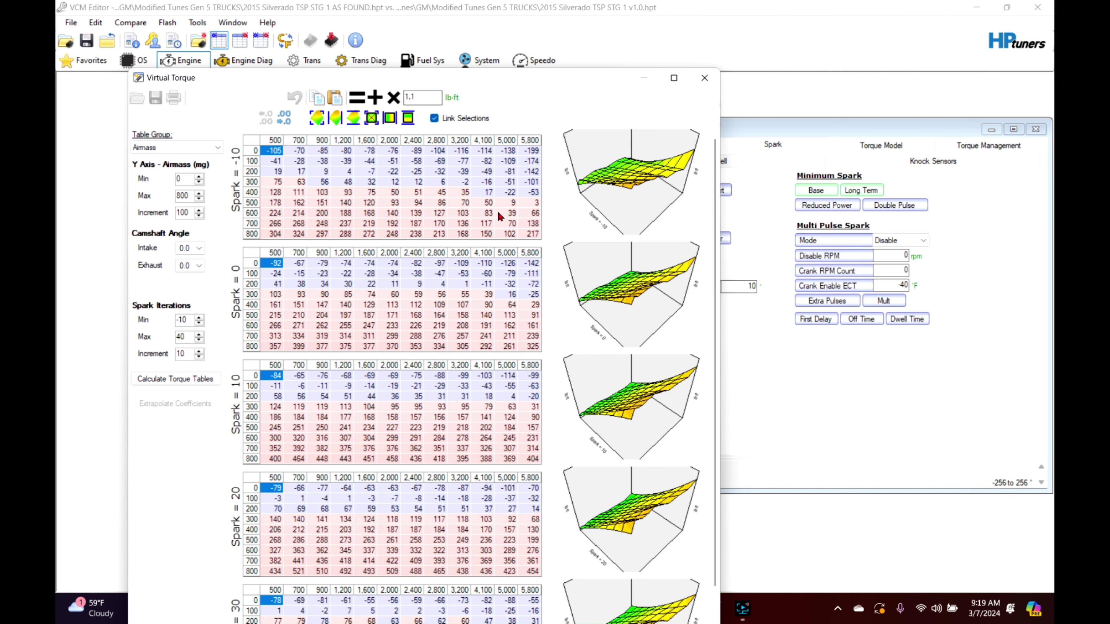
click(195, 379)
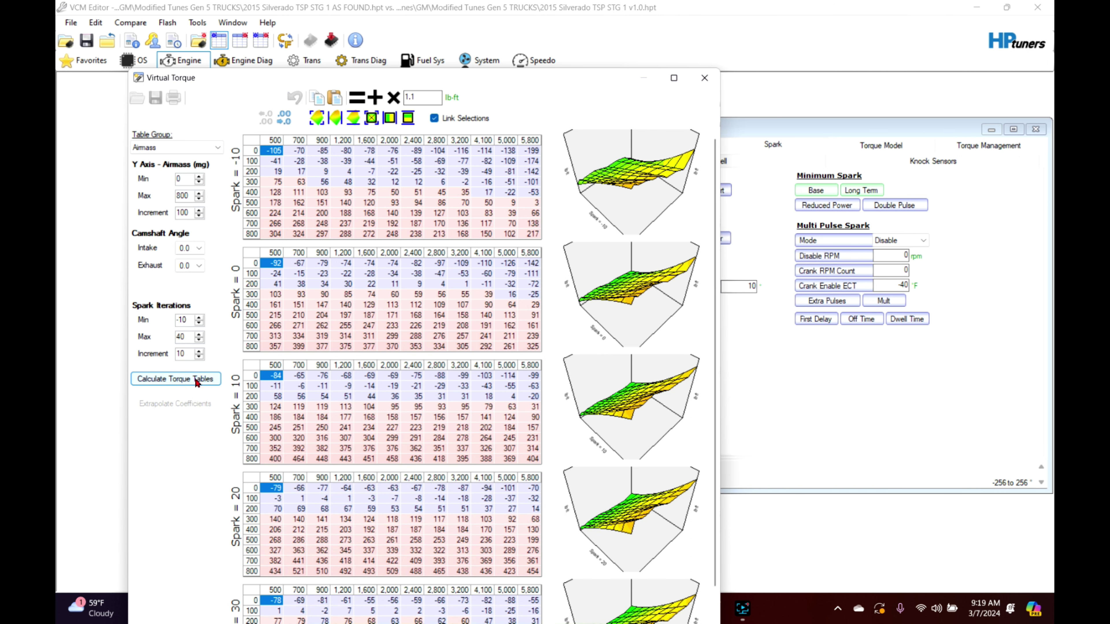
click(165, 151)
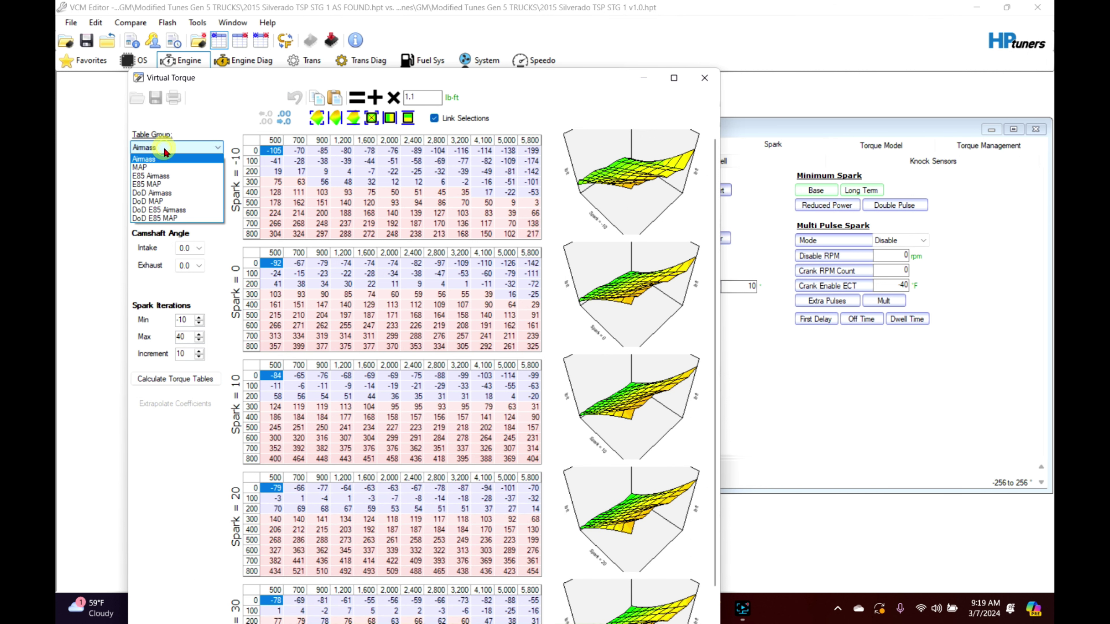
Step: Scale the MAP group's 0–30 and 40–100 kPa rows by 1.1, extrapolate and recalculate
click(158, 161)
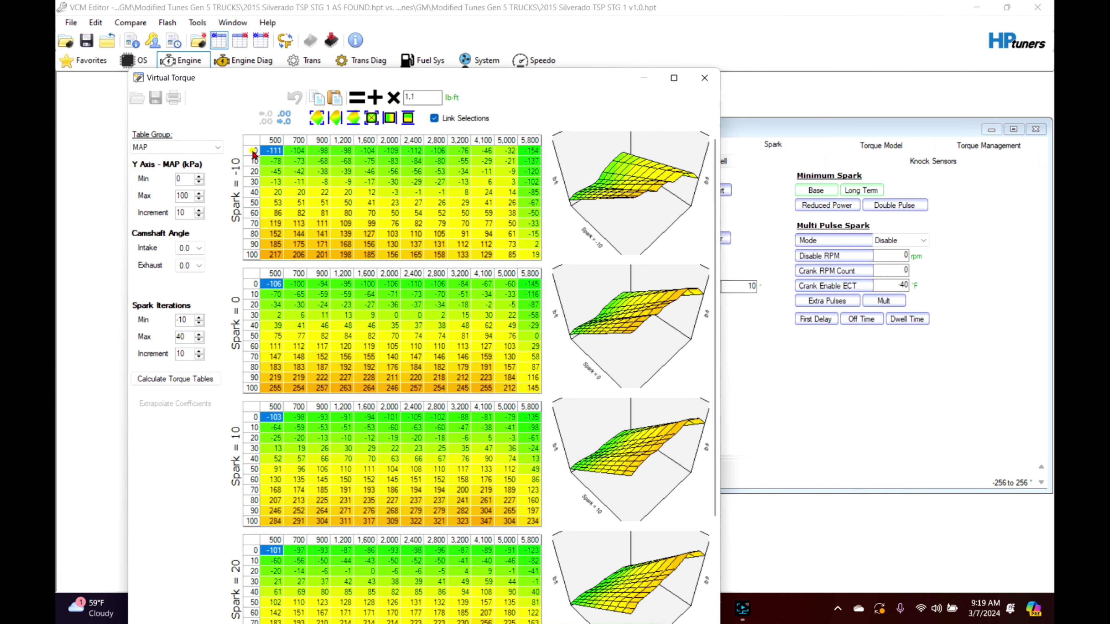
drag(253, 150, 251, 182)
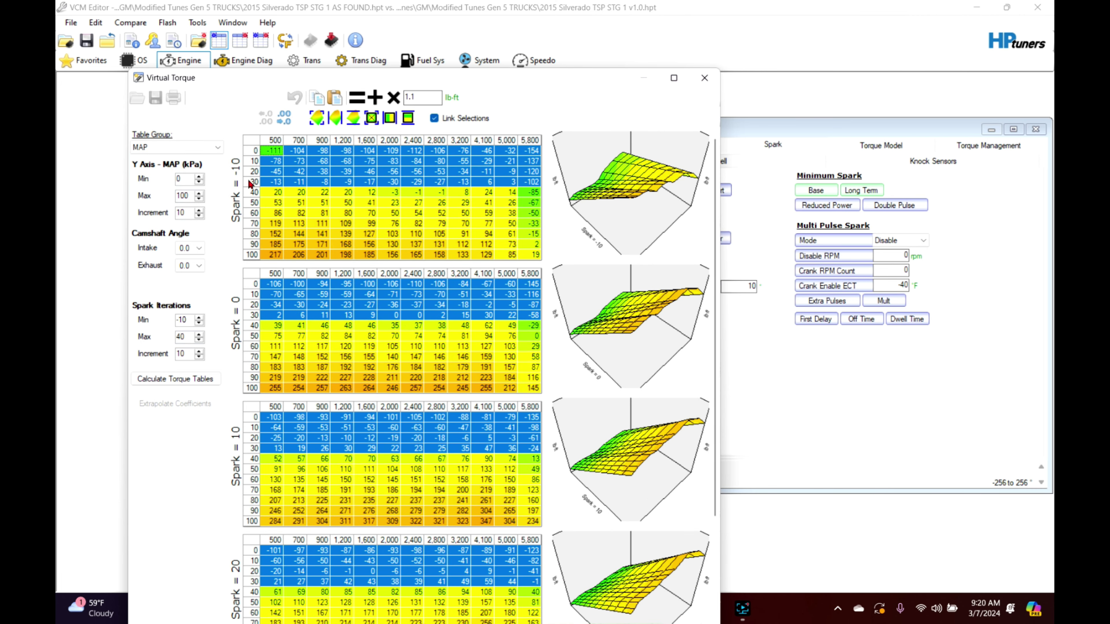
click(394, 97)
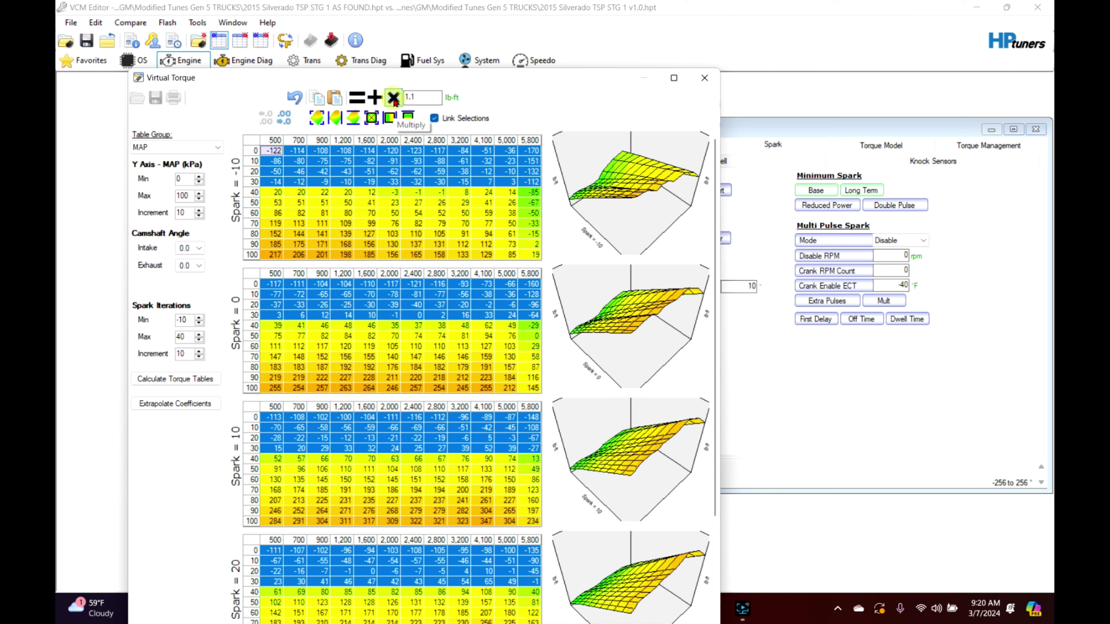
drag(254, 196, 254, 254)
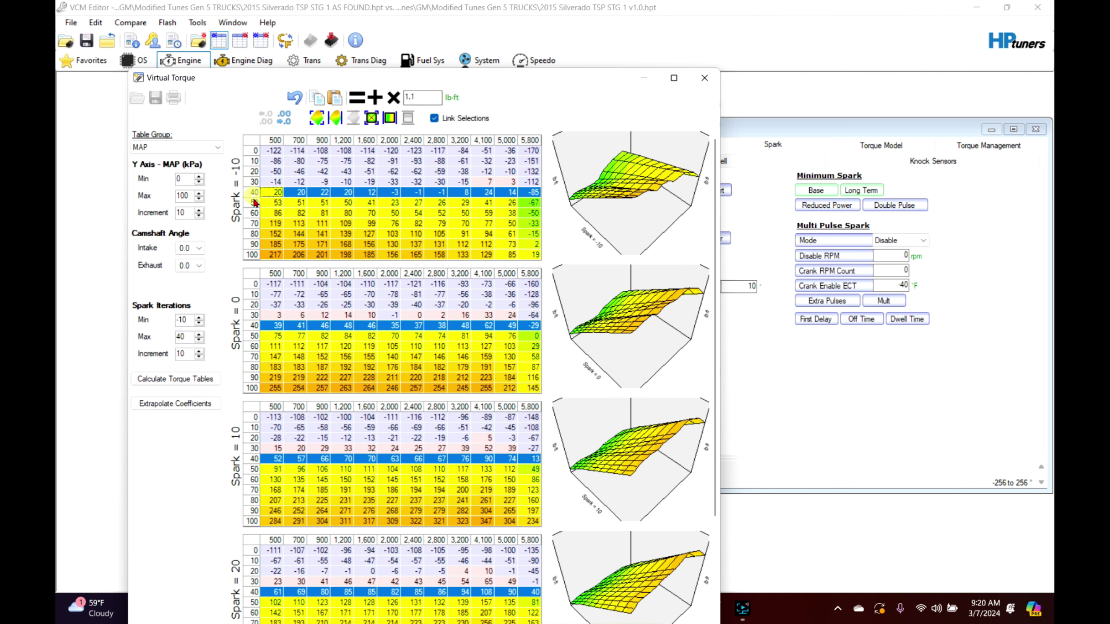
click(393, 98)
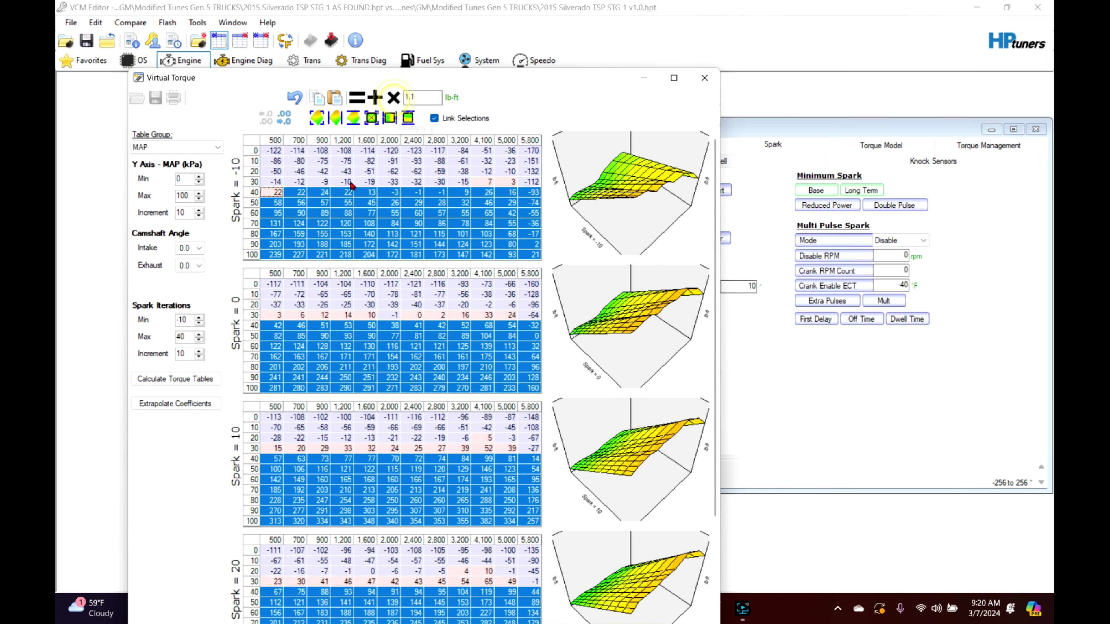
click(251, 140)
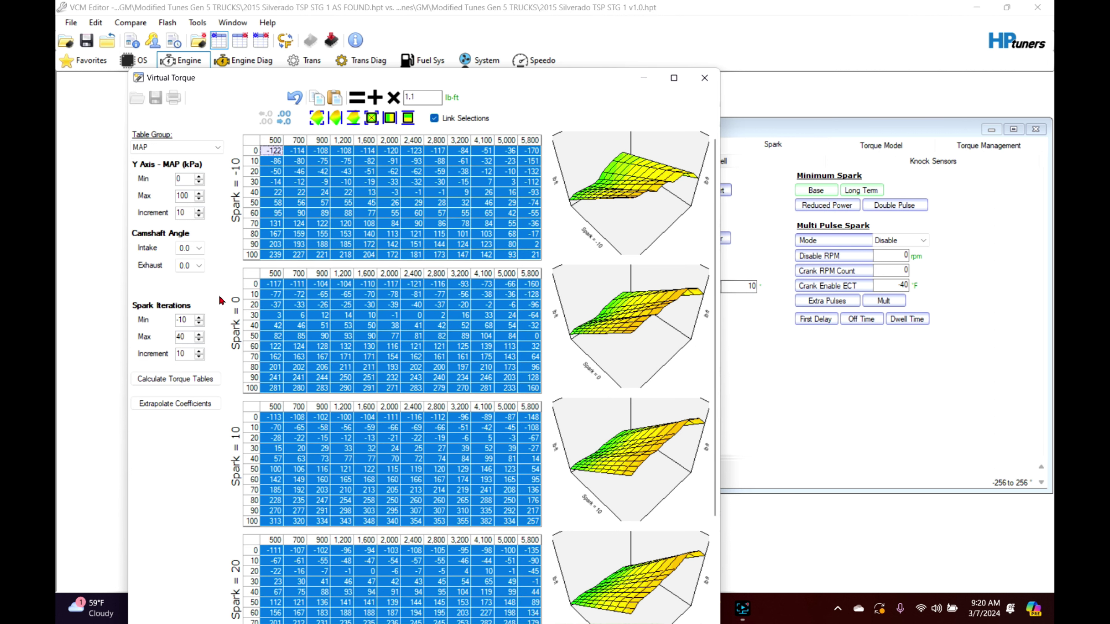
click(172, 405)
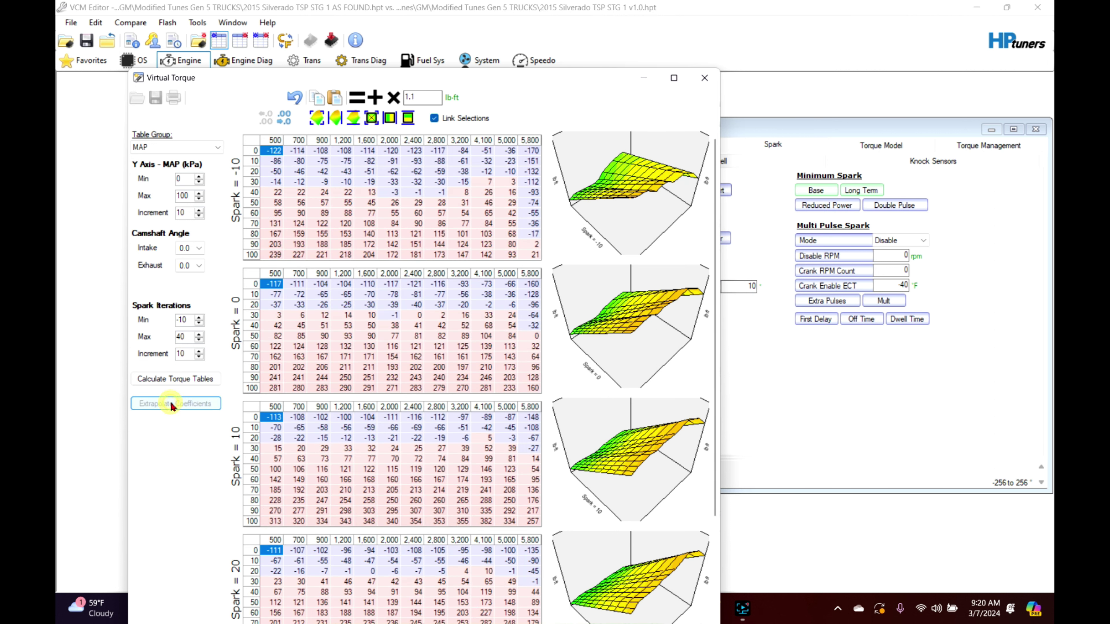
click(197, 379)
Step: Scale the E85 Airmass group's 0–100 and 500–800 rows by 1.1 and recalculate
click(201, 147)
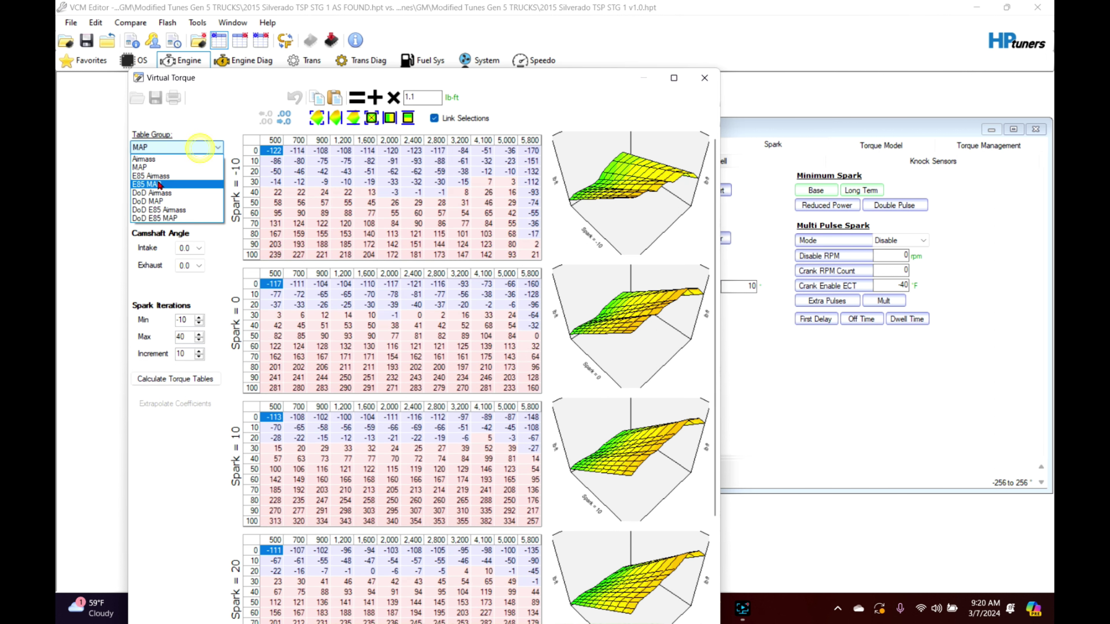
click(157, 182)
drag(251, 155, 254, 162)
click(393, 97)
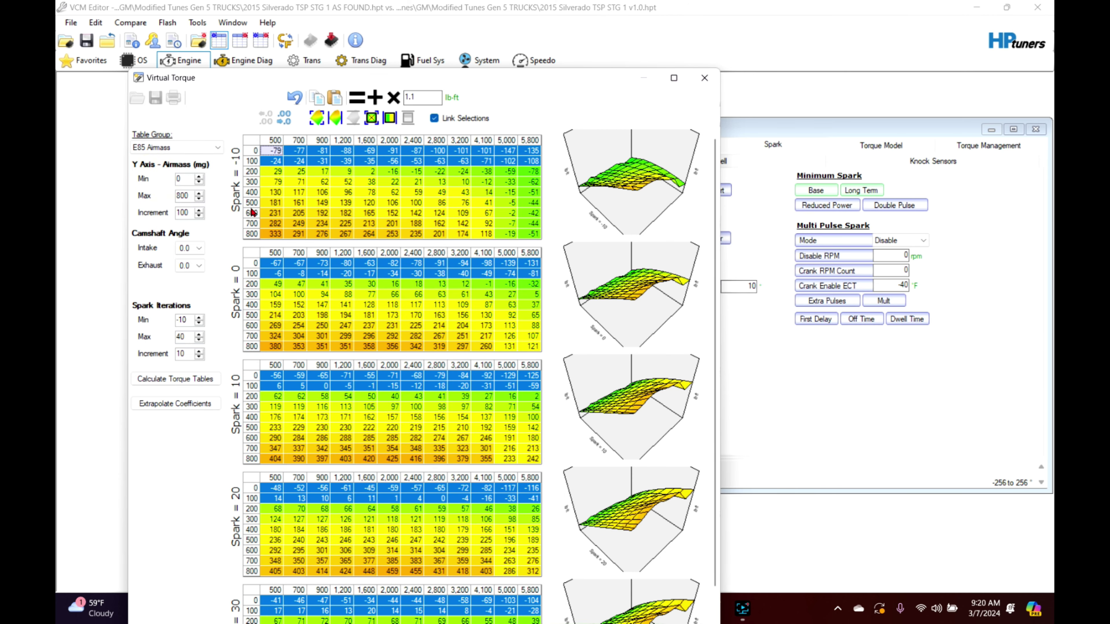
drag(252, 202, 252, 233)
click(394, 97)
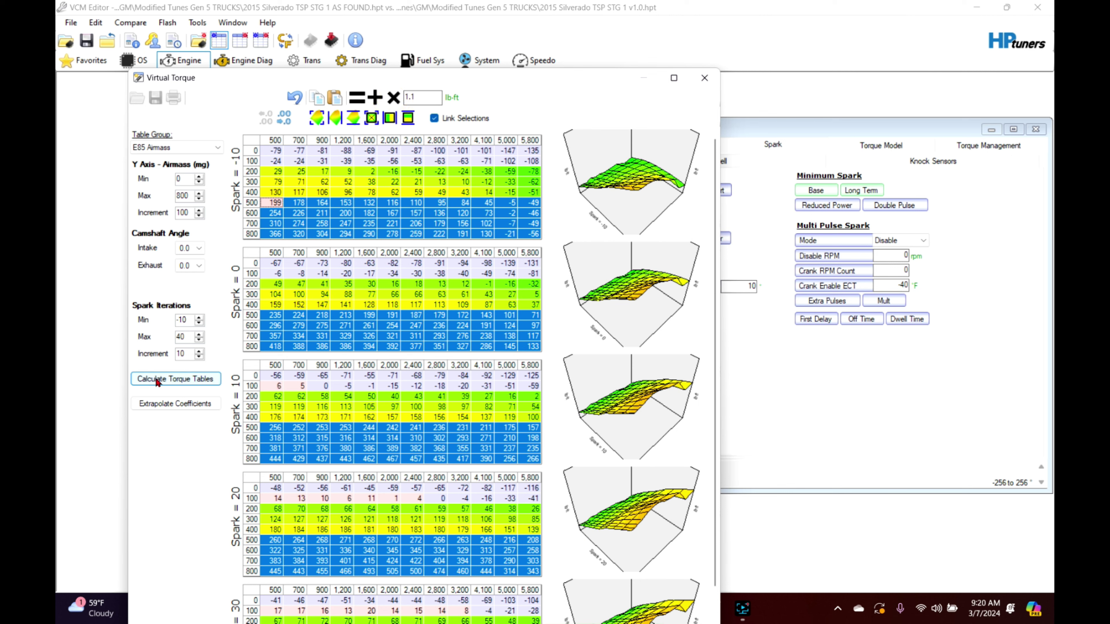
click(188, 380)
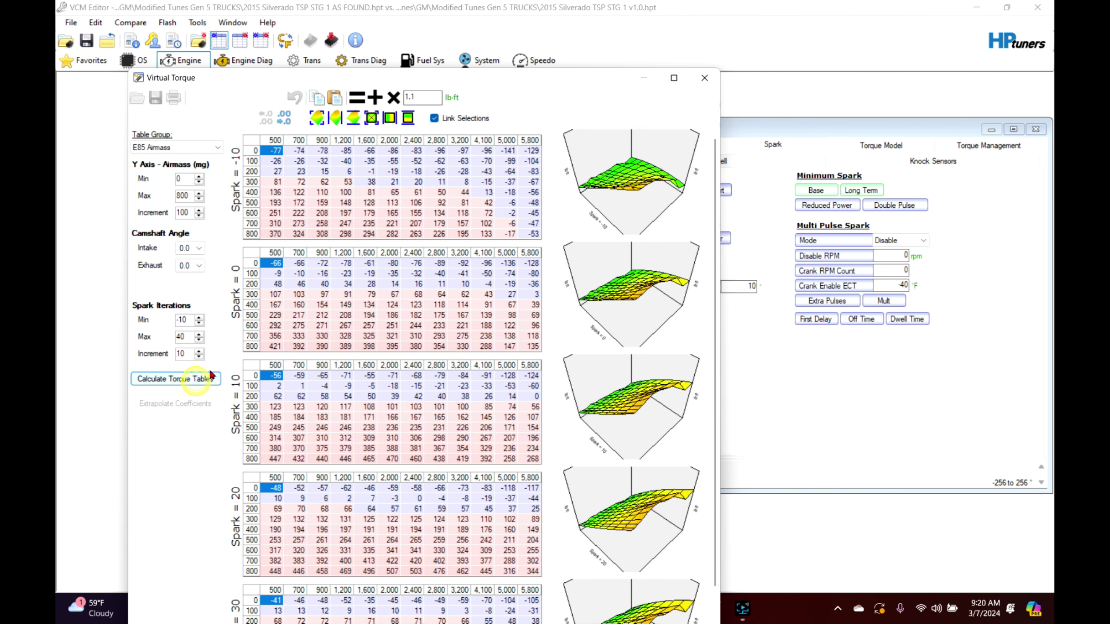
Step: Multiply all E85 MAP torque cells by 1.1, extrapolate and recalculate, then close Virtual Torque
click(207, 147)
click(161, 185)
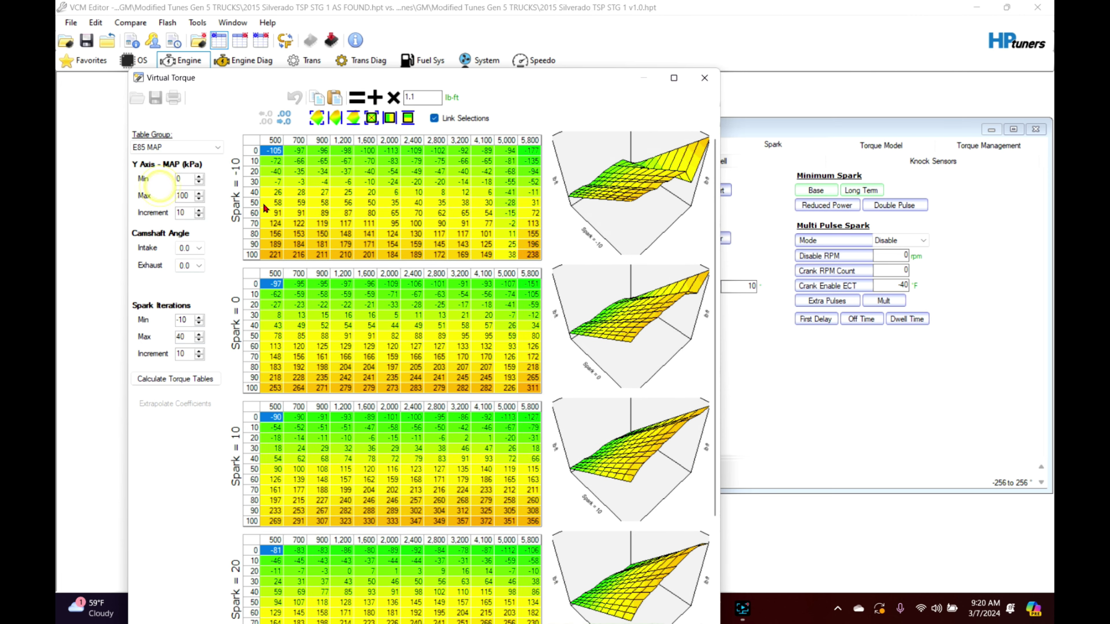
click(251, 140)
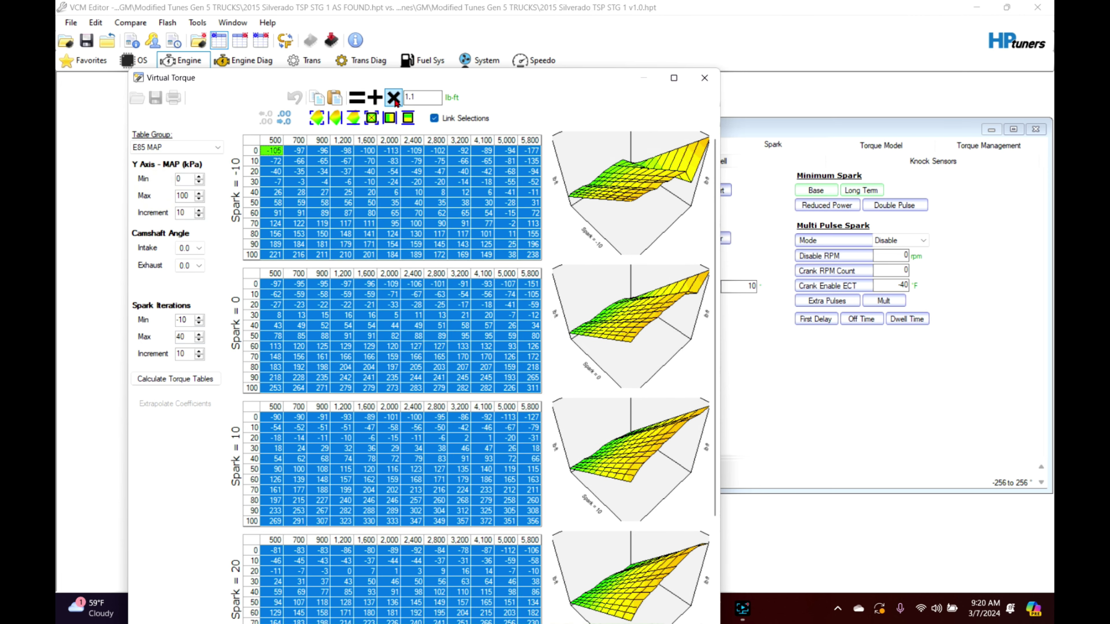
click(393, 97)
click(185, 404)
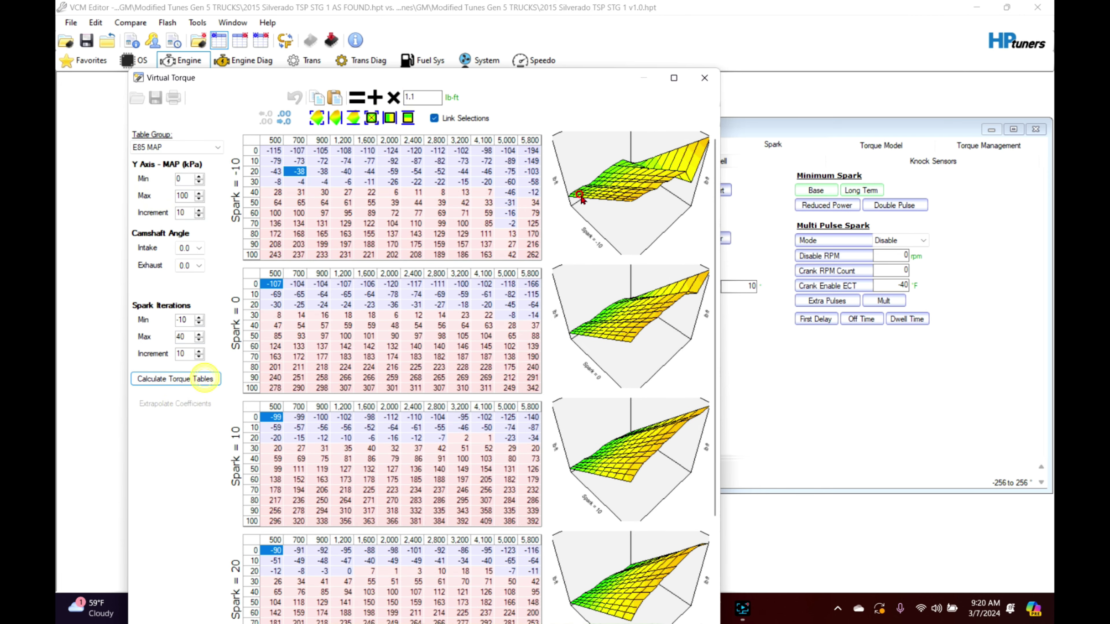
click(705, 78)
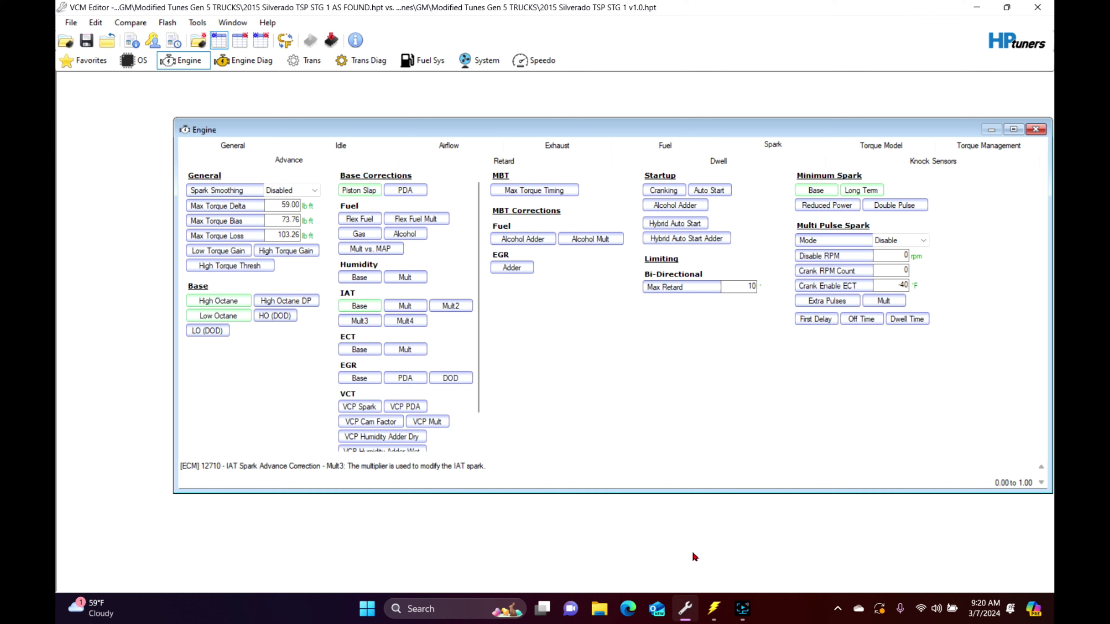
drag(790, 133, 733, 116)
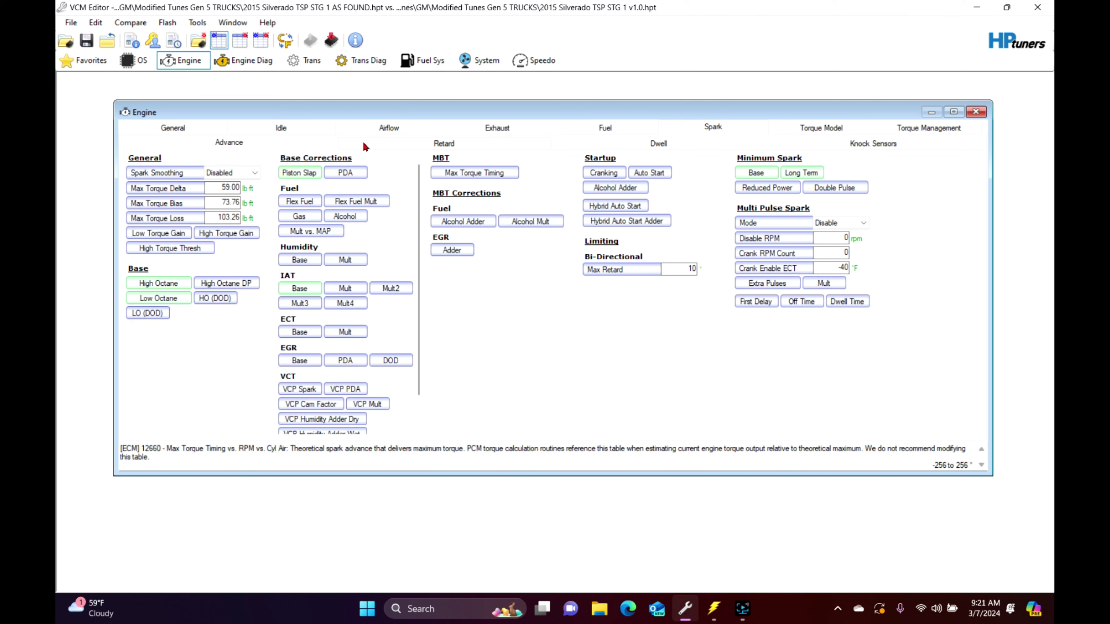
Step: Set the airflow High RPM Disable to 100 and High RPM Re-enable to 50
click(389, 127)
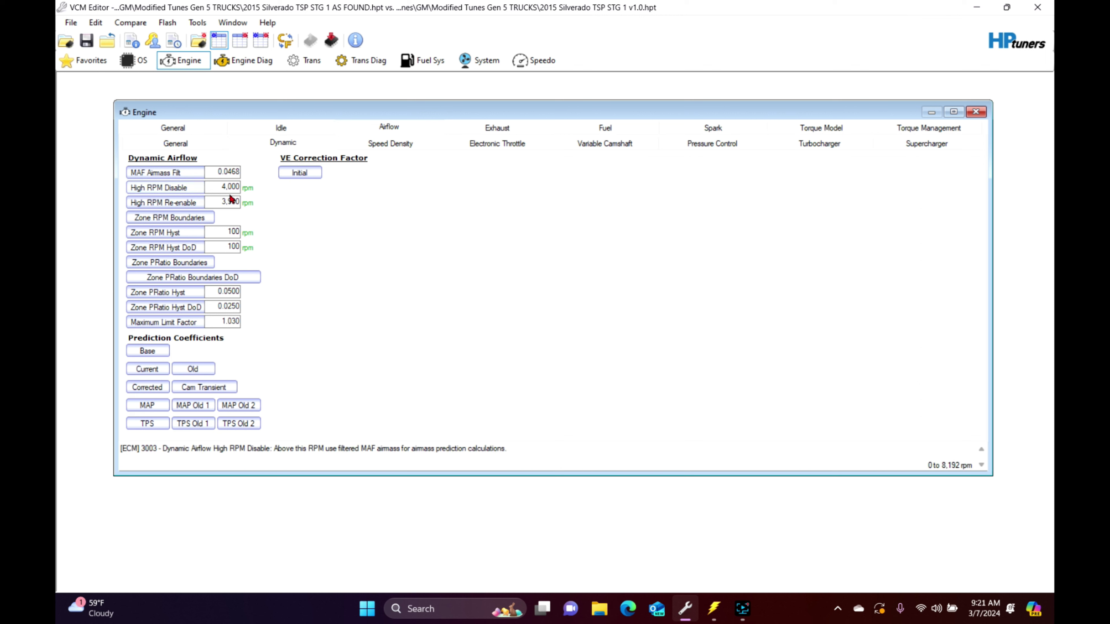
click(210, 188)
text(100)
click(230, 201)
text(50)
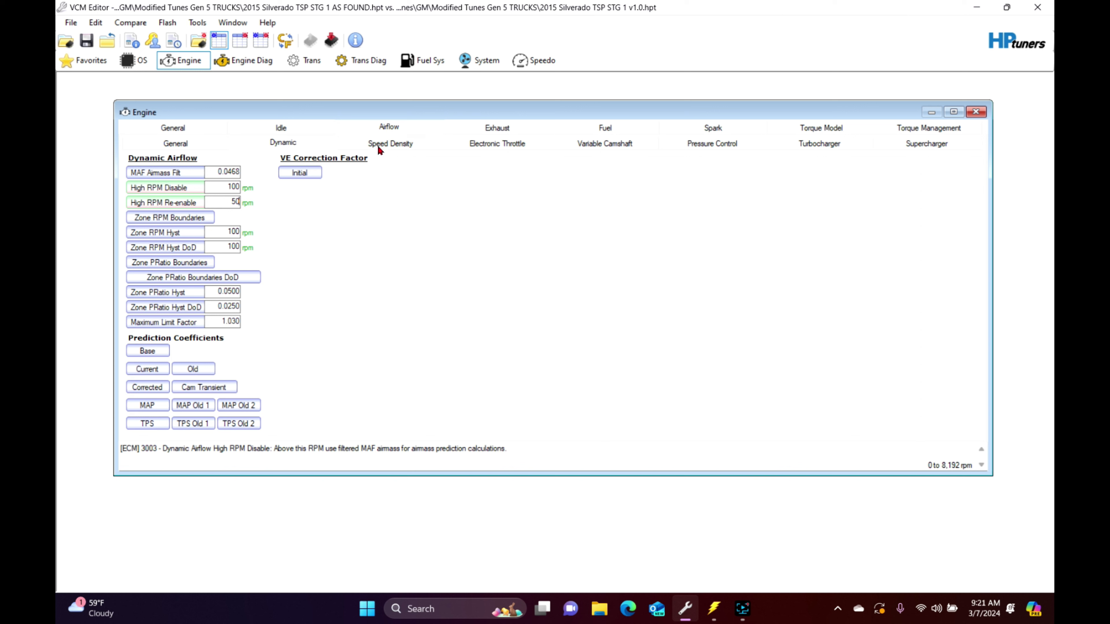
Step: On the Fuel Cutoff, DFCO page, set Disable ECT Hyst to 400 and Enable/Disable RPM to 8,000
click(606, 127)
click(712, 143)
click(369, 171)
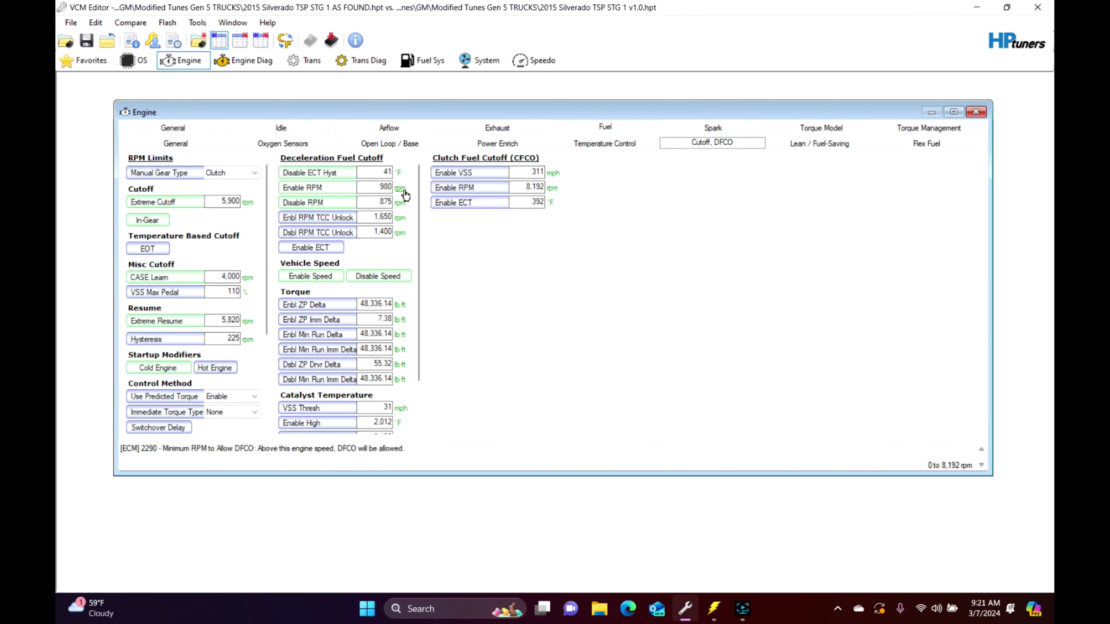
text(400)
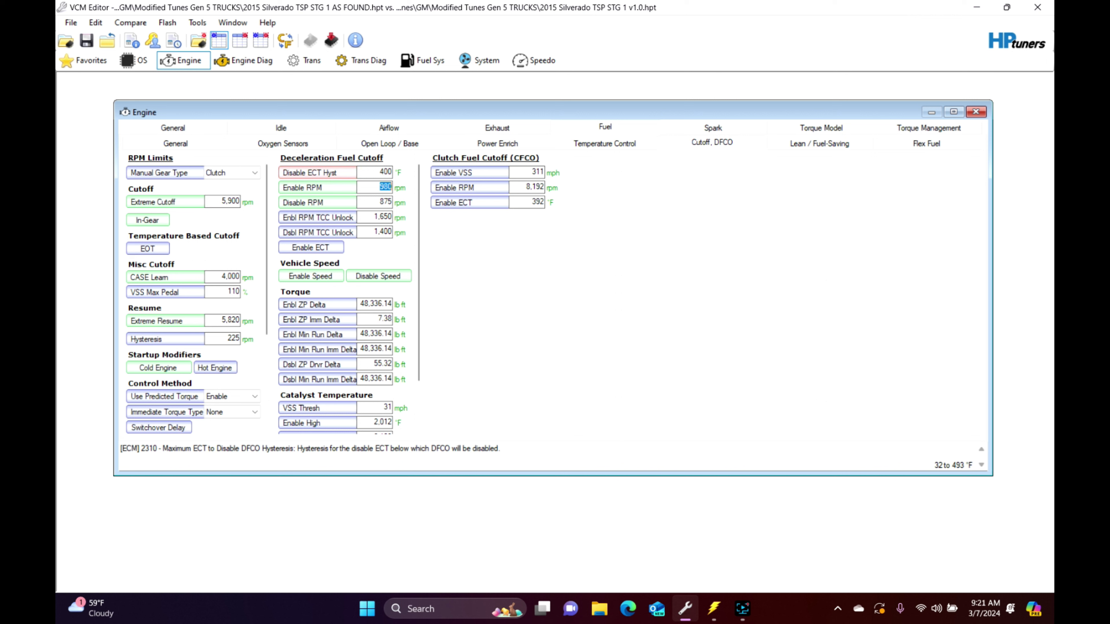
text(8000)
key(Return)
text(8000)
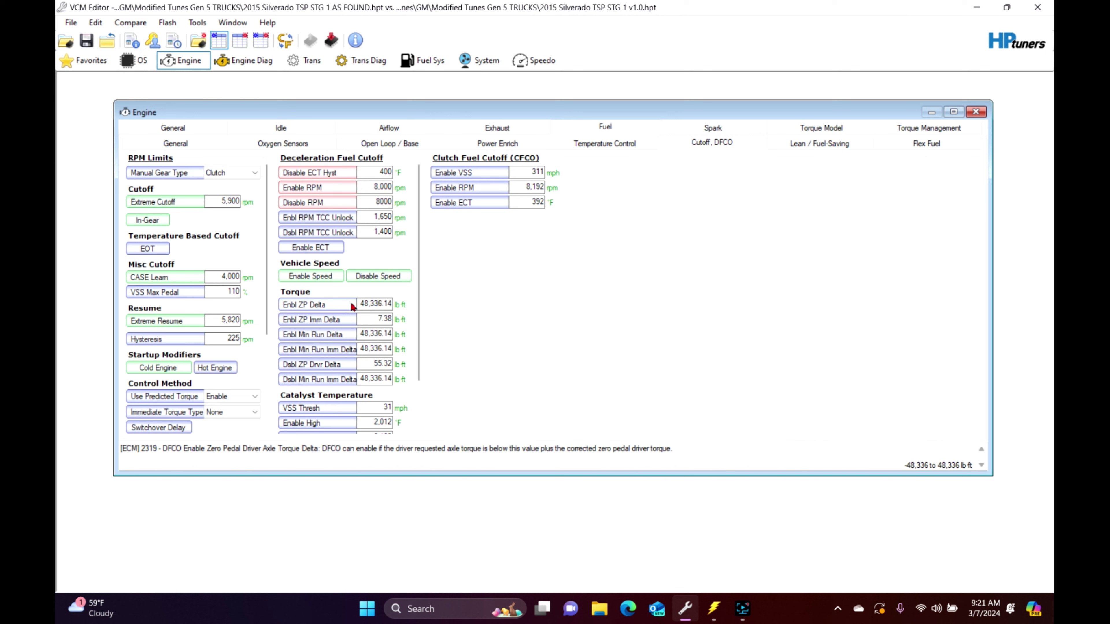
Step: Fill the entire DFCO Enable Speed vs. Gear table with 255
click(291, 276)
click(235, 293)
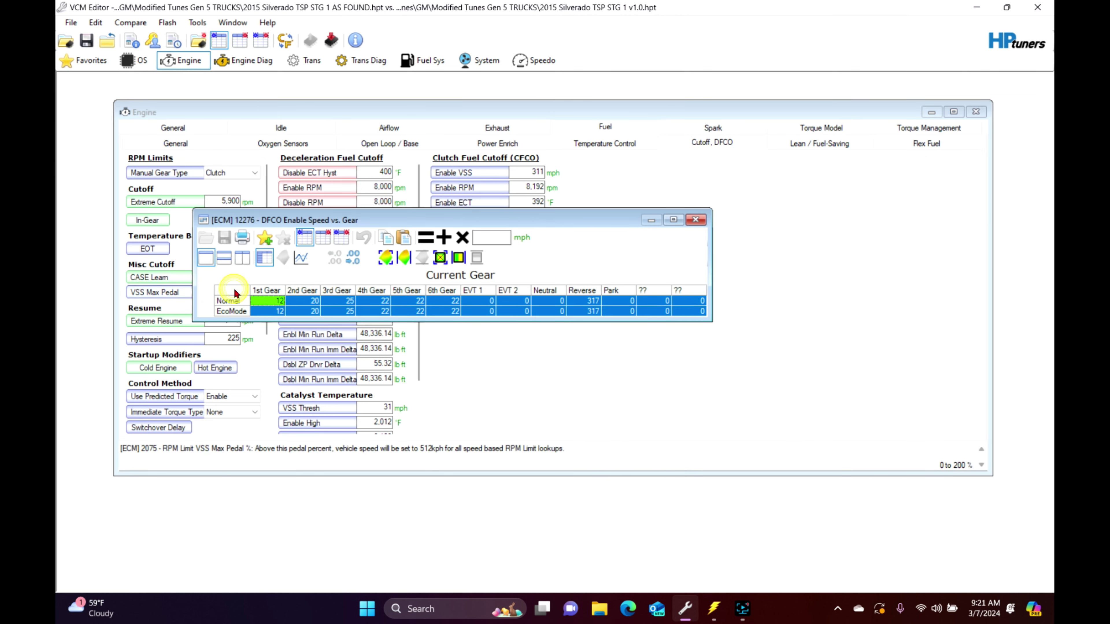
text(255)
key(Return)
click(695, 219)
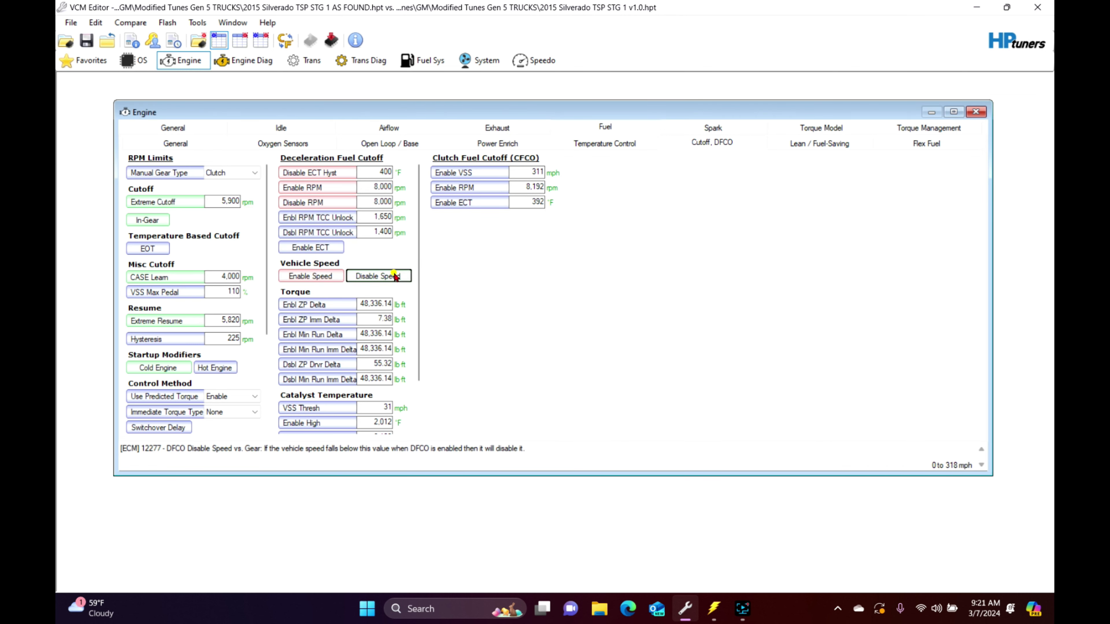
Step: Set every gear in the DFCO Disable Speed table's Normal and EcoMode rows to 0
click(384, 277)
click(115, 183)
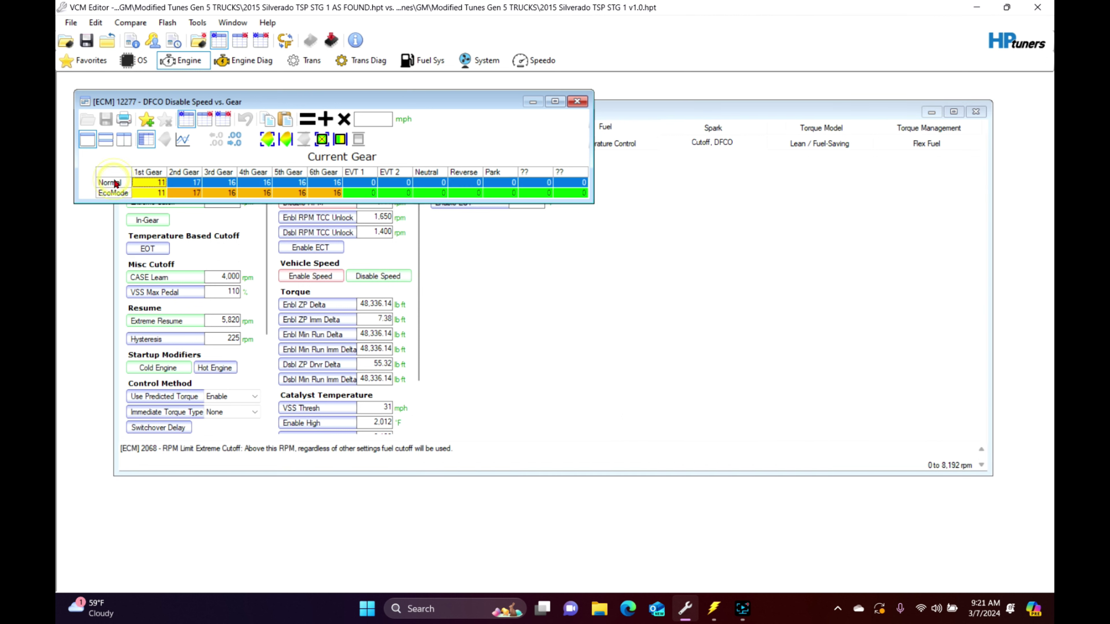
drag(116, 183, 113, 192)
text(0)
key(Return)
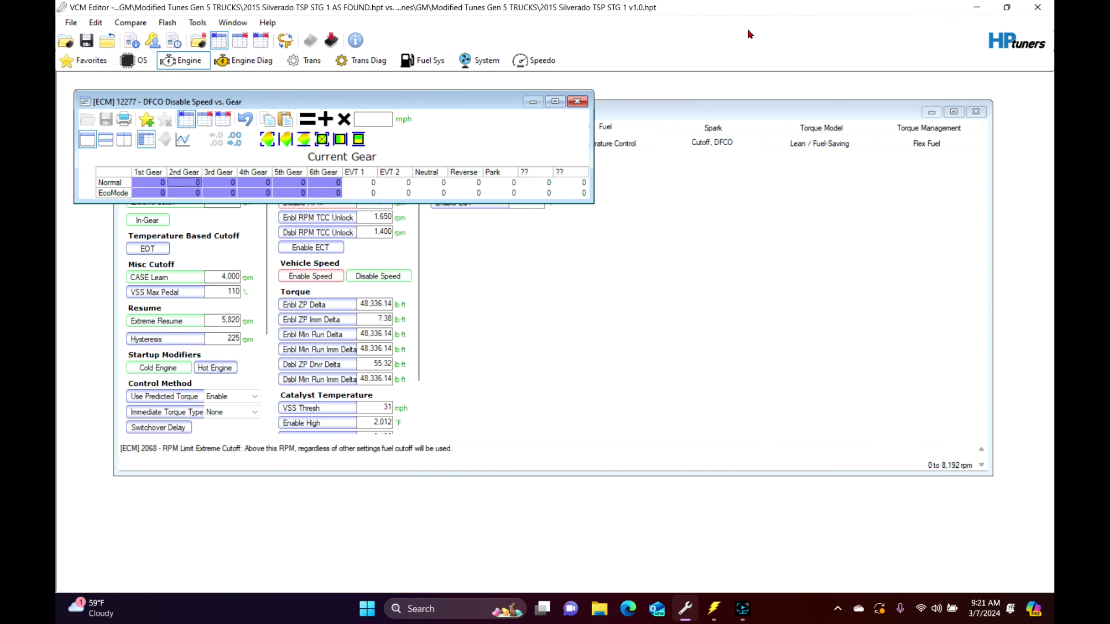
Step: Set Temperature Control's COT catalyst protection to Disable
click(576, 101)
click(605, 144)
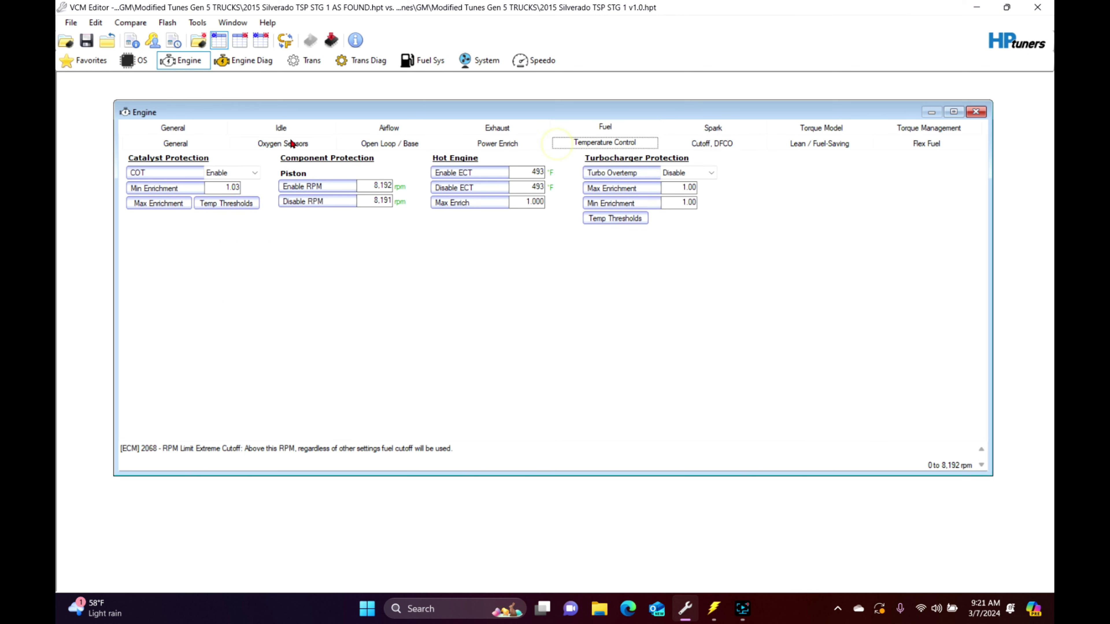
click(254, 173)
click(235, 188)
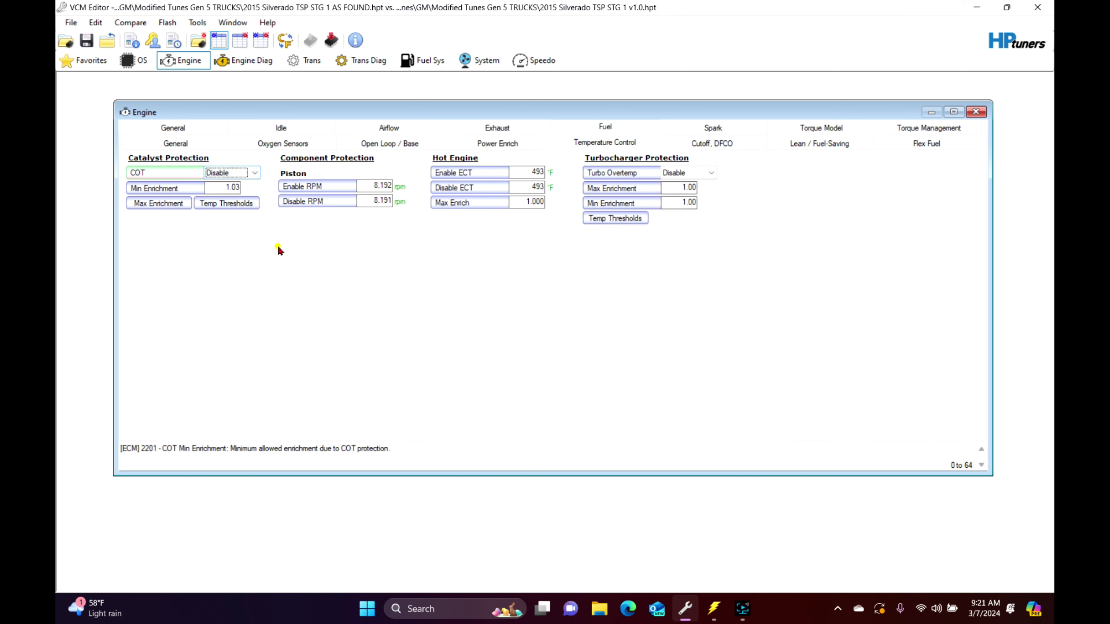
Step: Review the Power Enrich Enable Pedal table and Lean settings, then return to Cutoff, DFCO
click(517, 144)
click(311, 173)
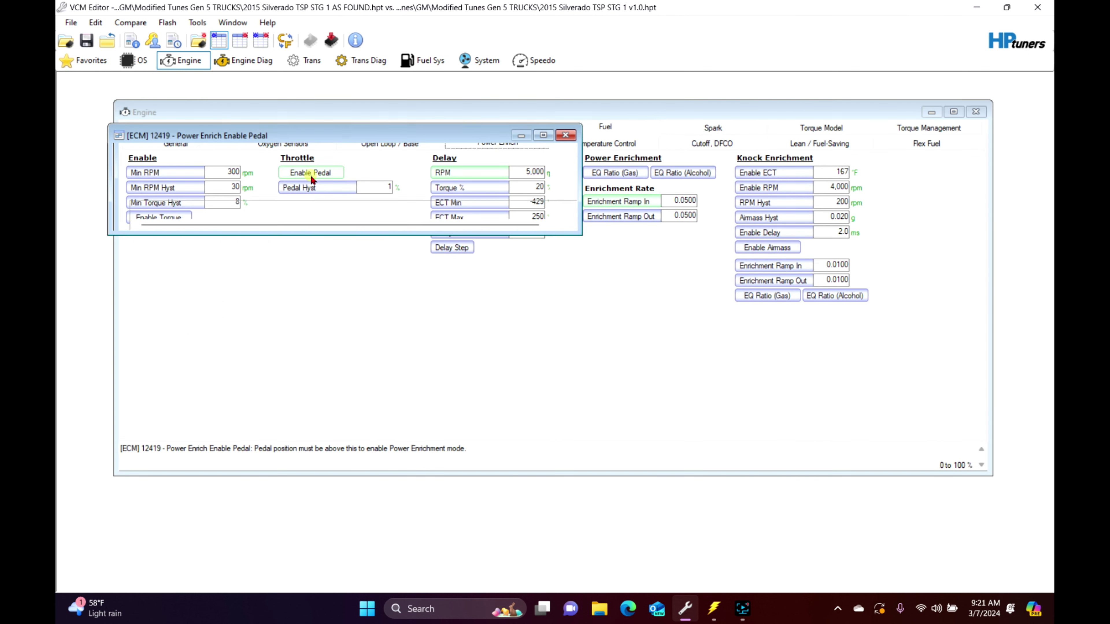
drag(191, 215, 566, 216)
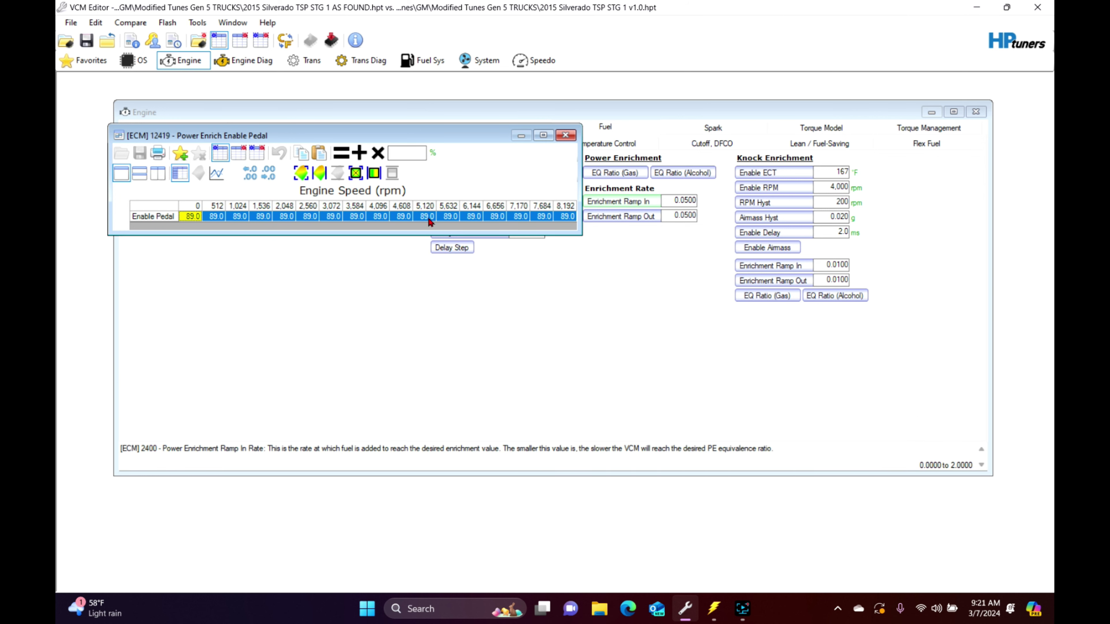
click(565, 135)
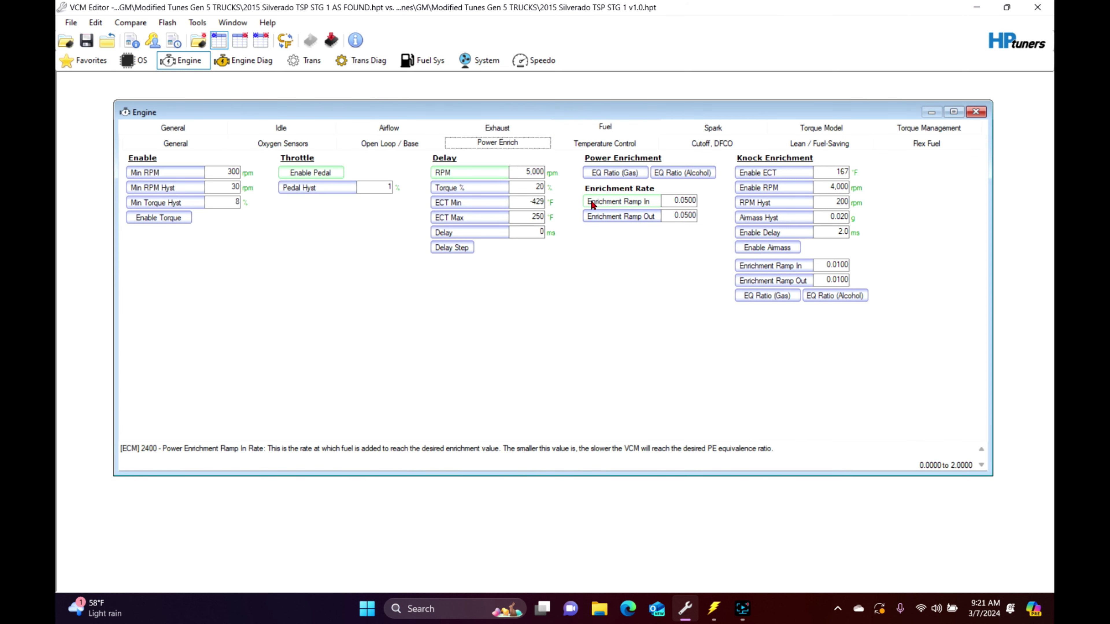
click(842, 147)
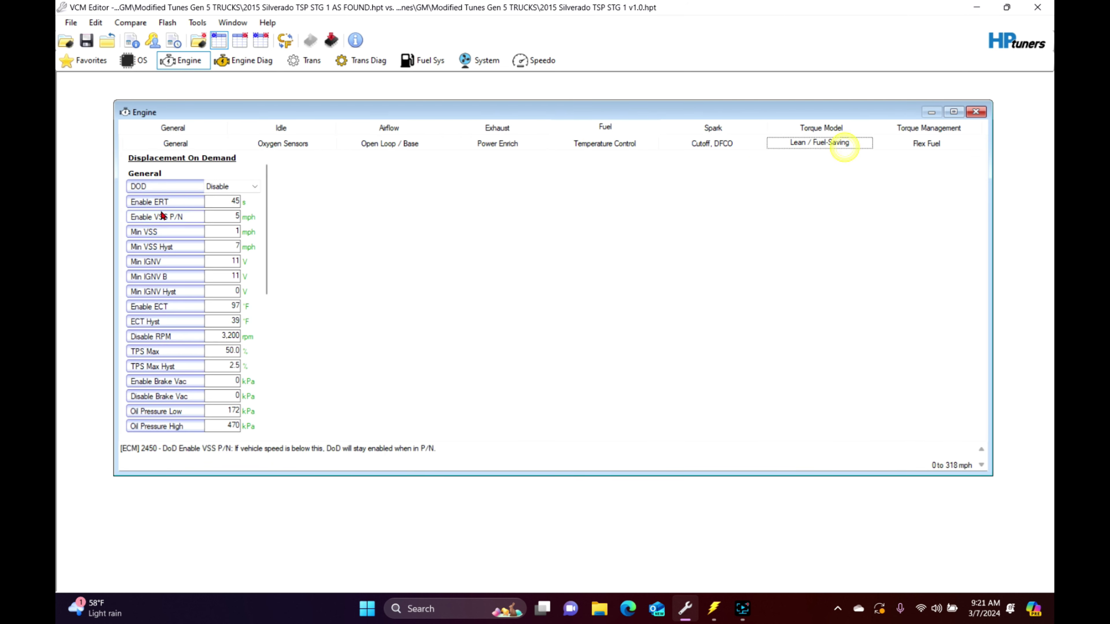
click(713, 145)
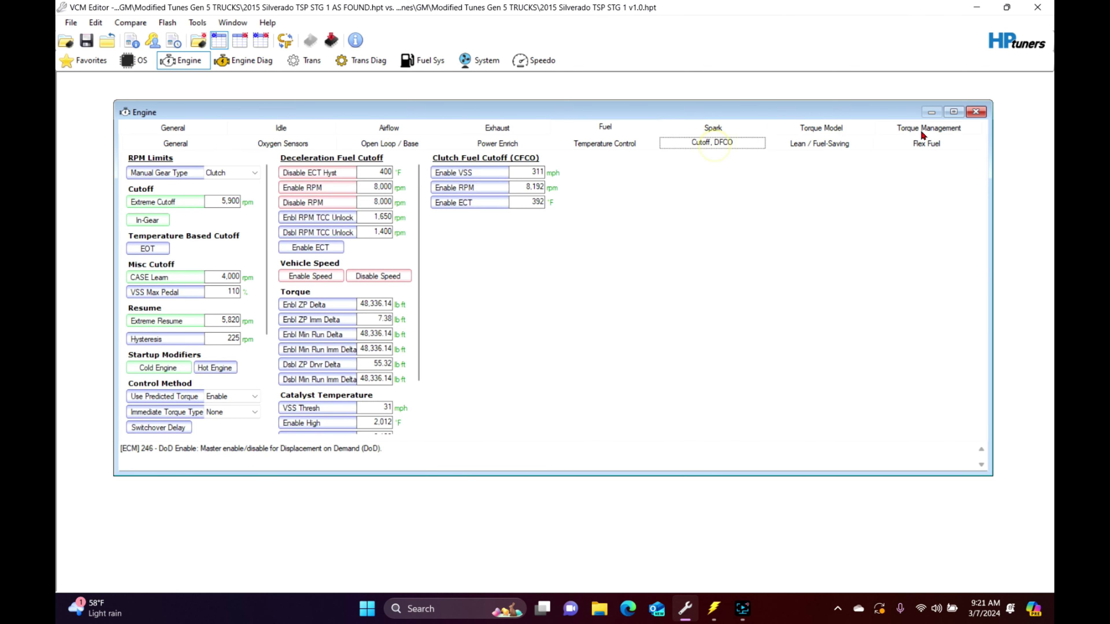
Step: In Engine Diagnostics, browse the DTC list and review the revolution mode Normal misfire table
click(255, 64)
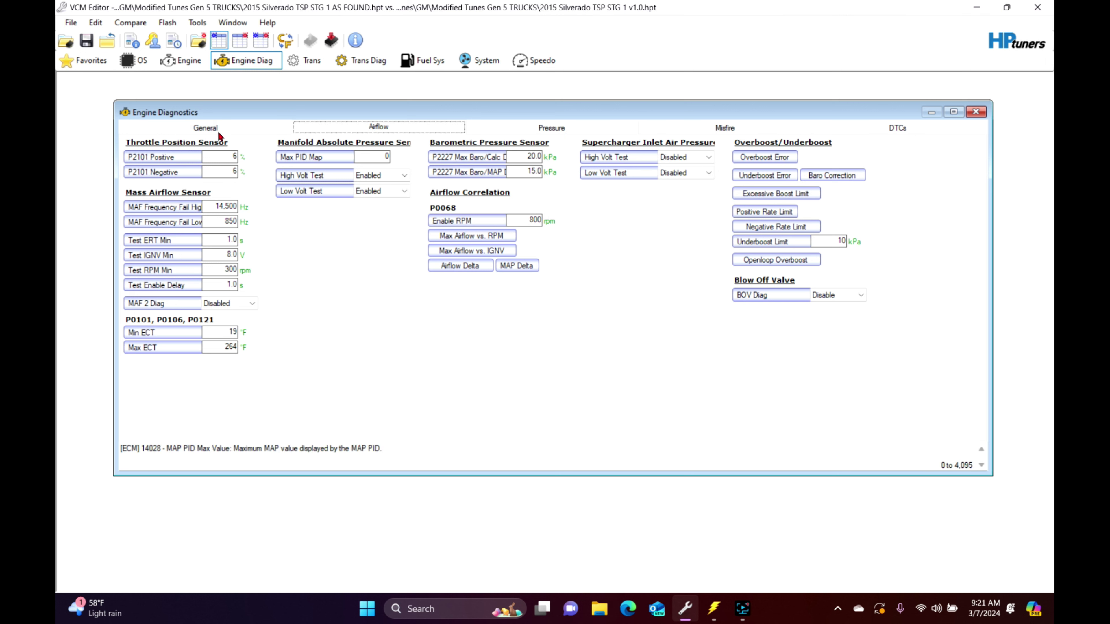
click(896, 128)
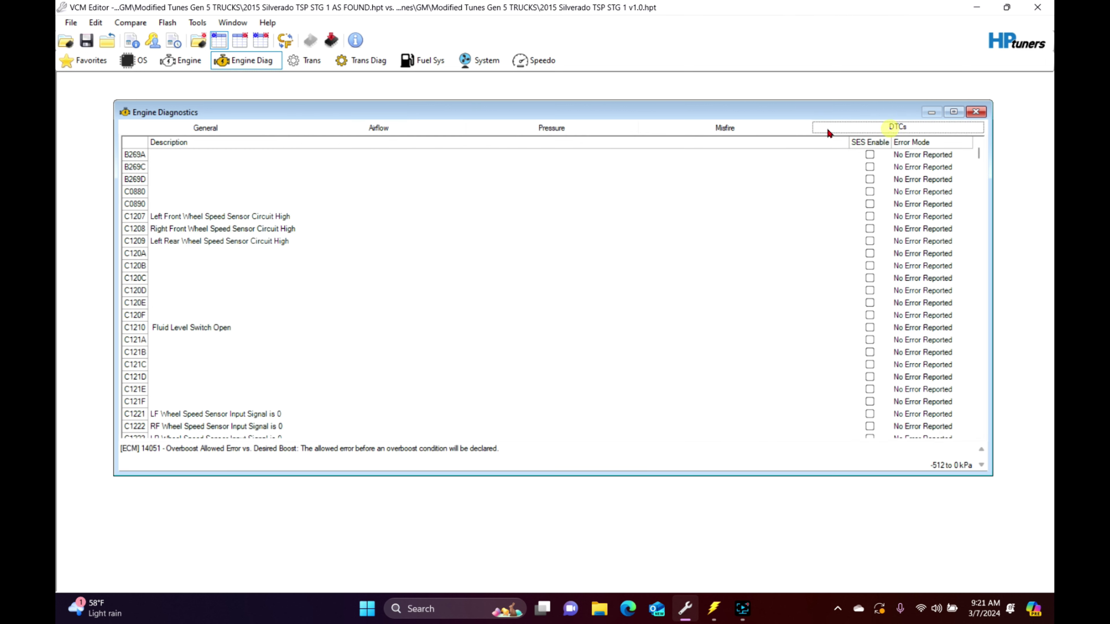
click(745, 130)
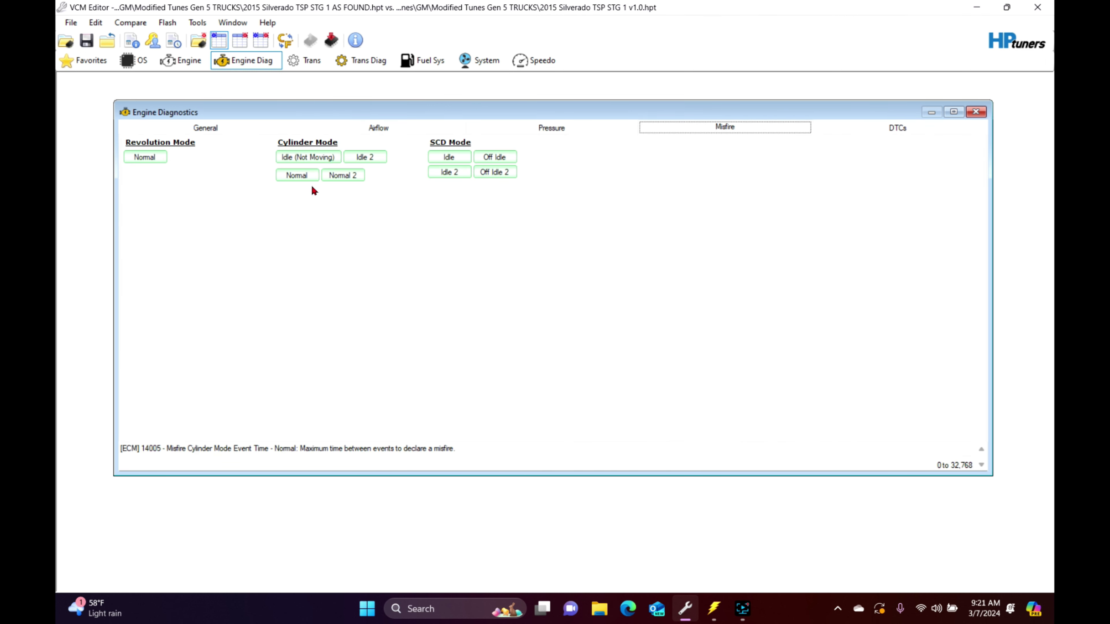
click(158, 155)
drag(212, 252, 469, 416)
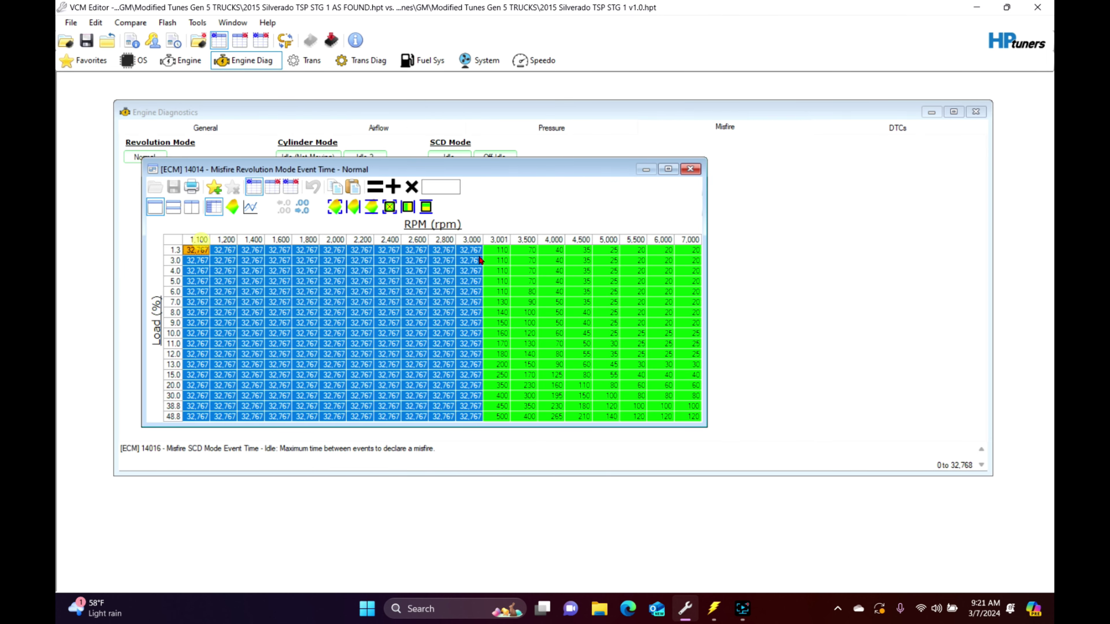
drag(508, 240, 708, 248)
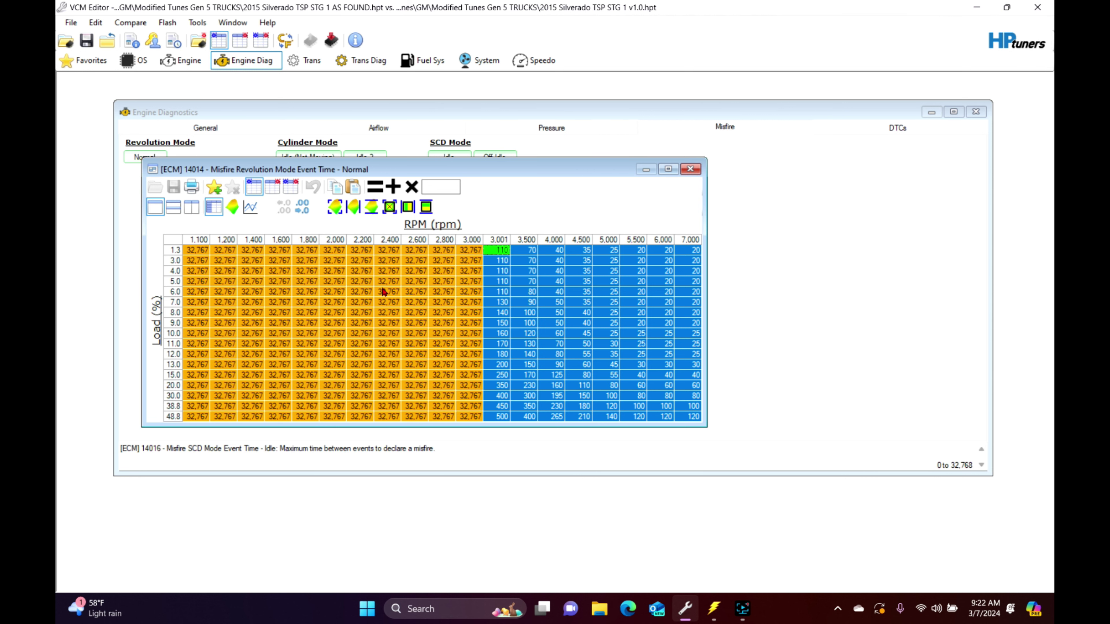
click(690, 169)
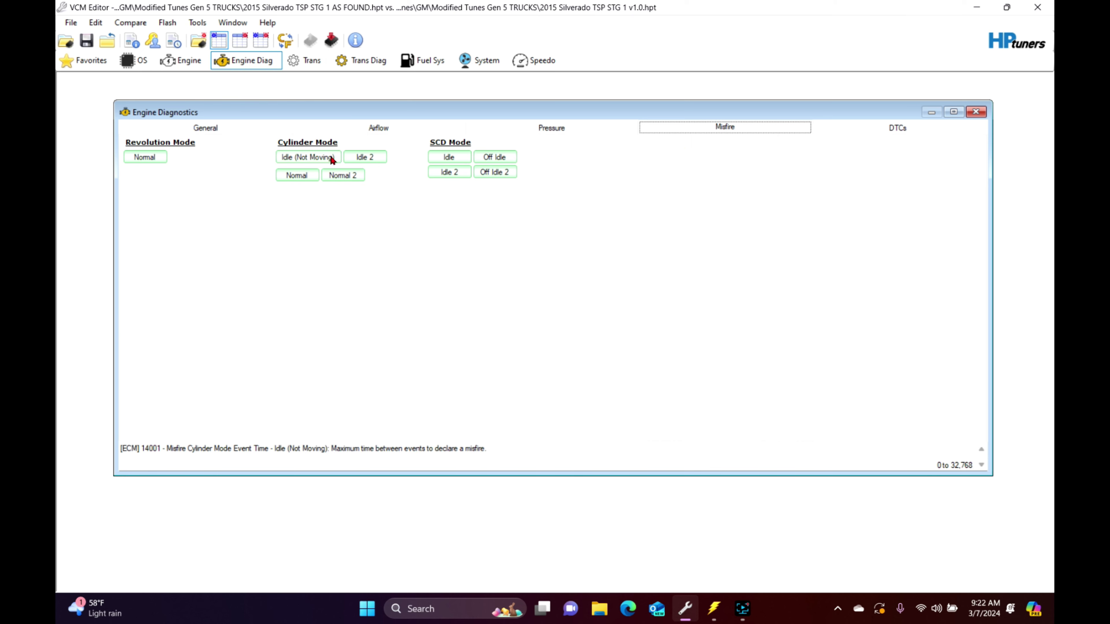
Step: Review the cylinder mode Idle 2 and Idle (Not Moving) misfire tables, then view Pressure and Airflow diagnostics
click(366, 157)
click(560, 236)
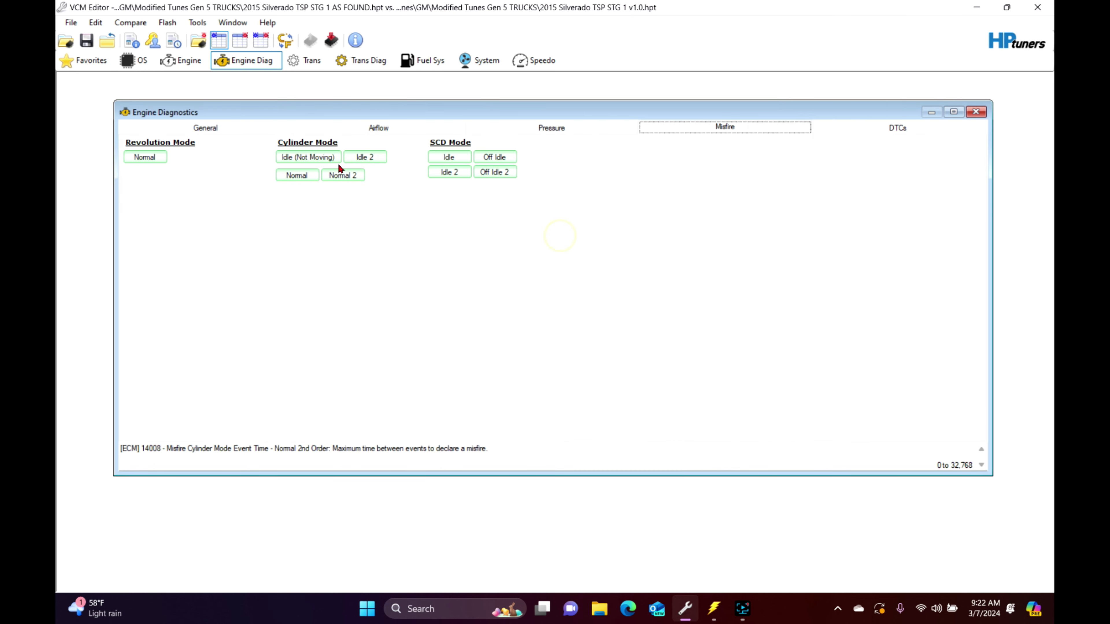
click(302, 157)
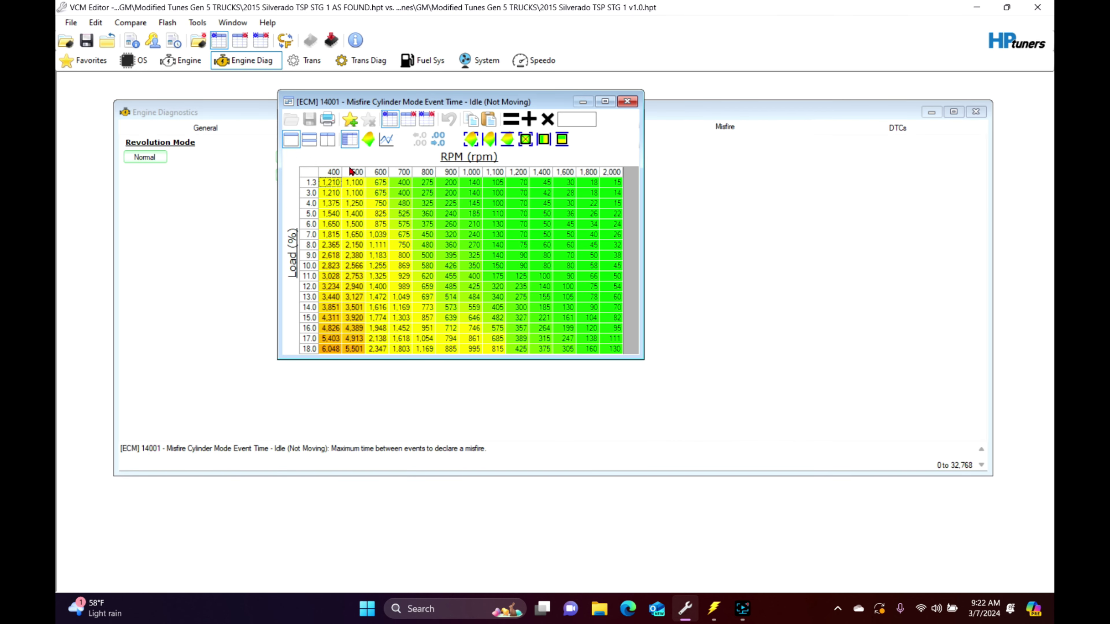
click(631, 104)
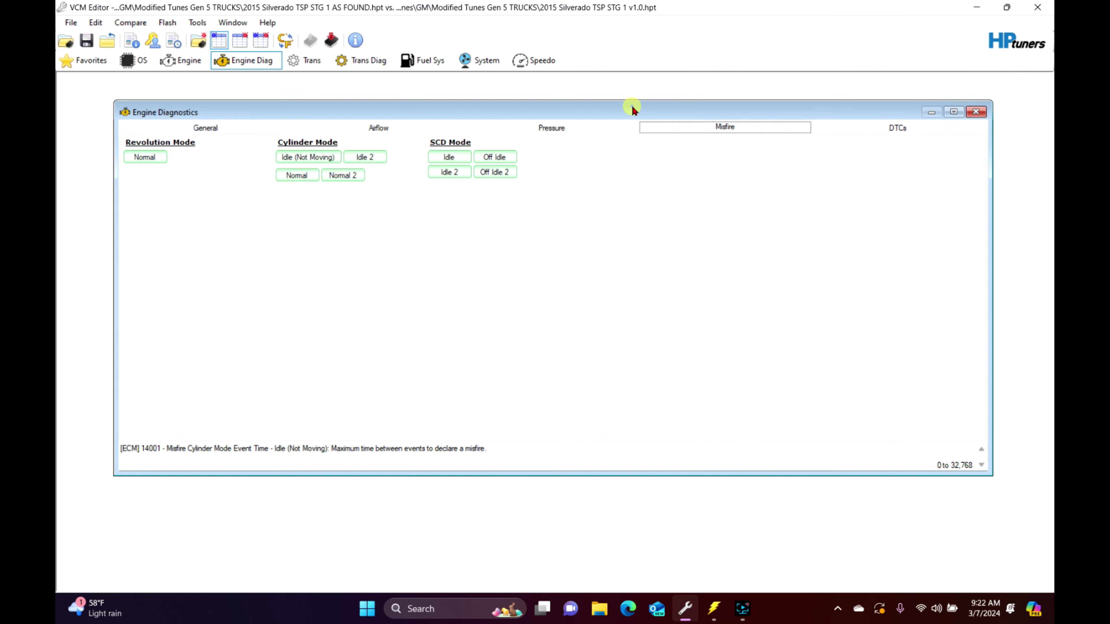
click(558, 129)
click(443, 130)
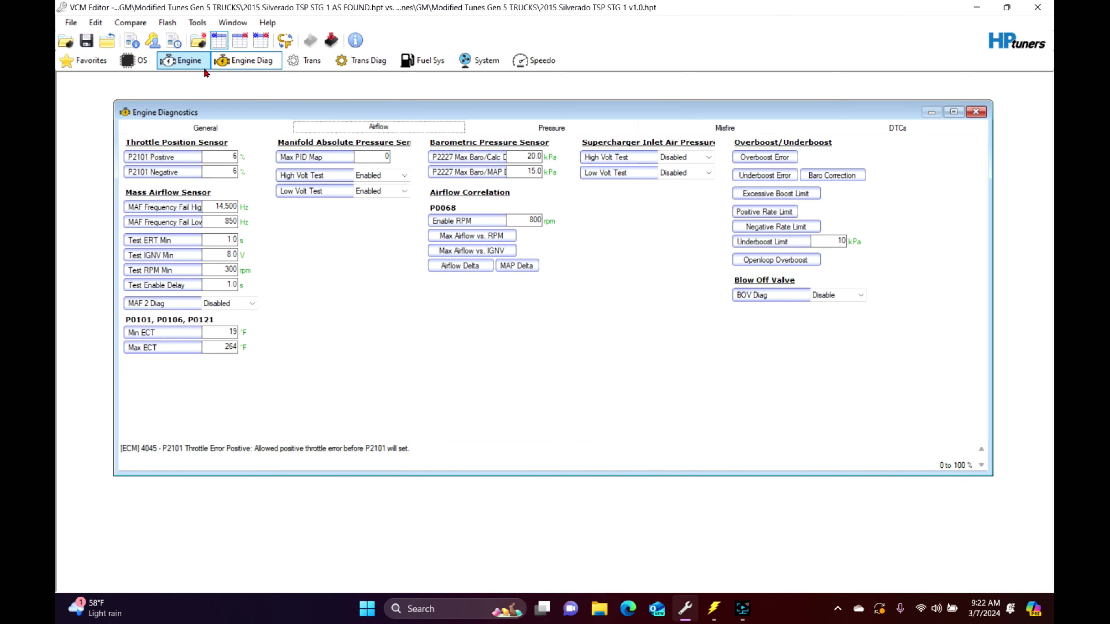
Step: Review the MAF Airflow vs. Frequency table and graph on the Engine Airflow page, then close it
click(172, 61)
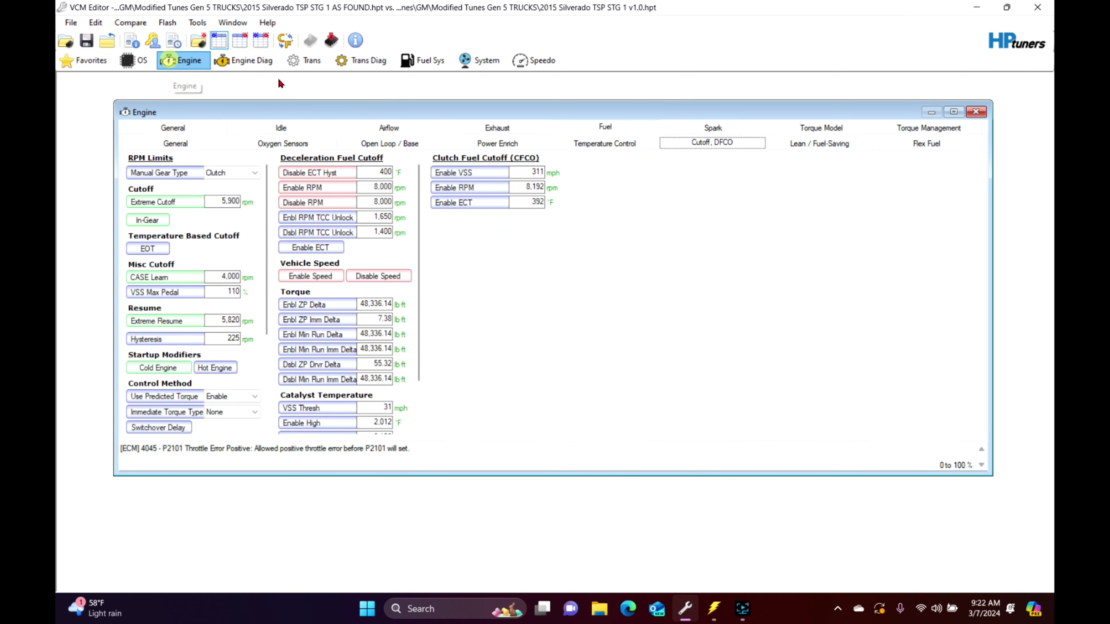
click(378, 128)
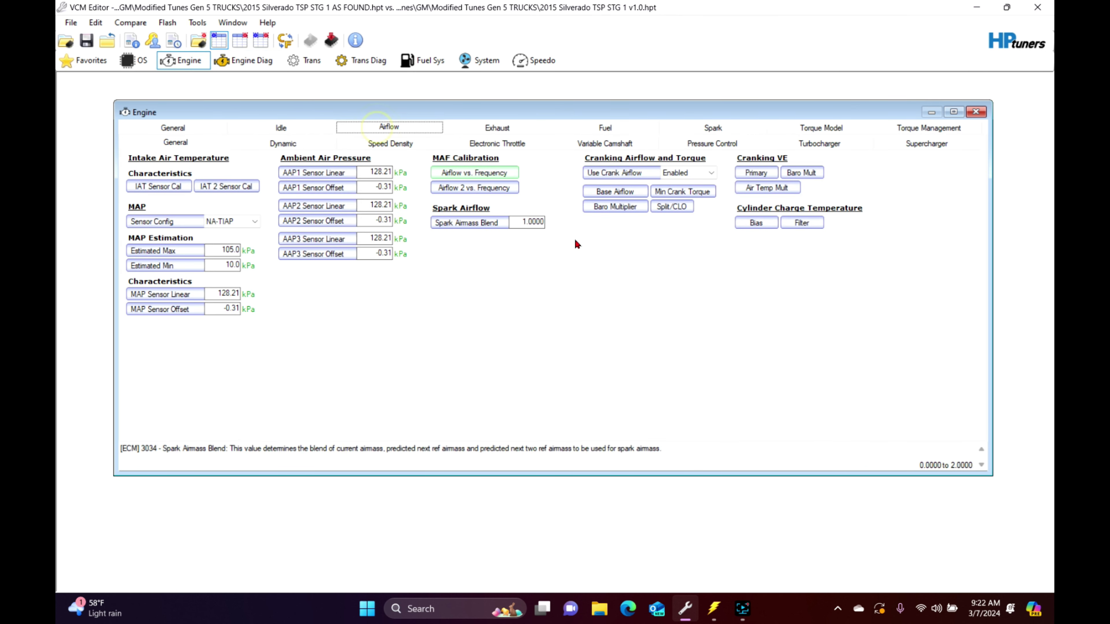
click(465, 175)
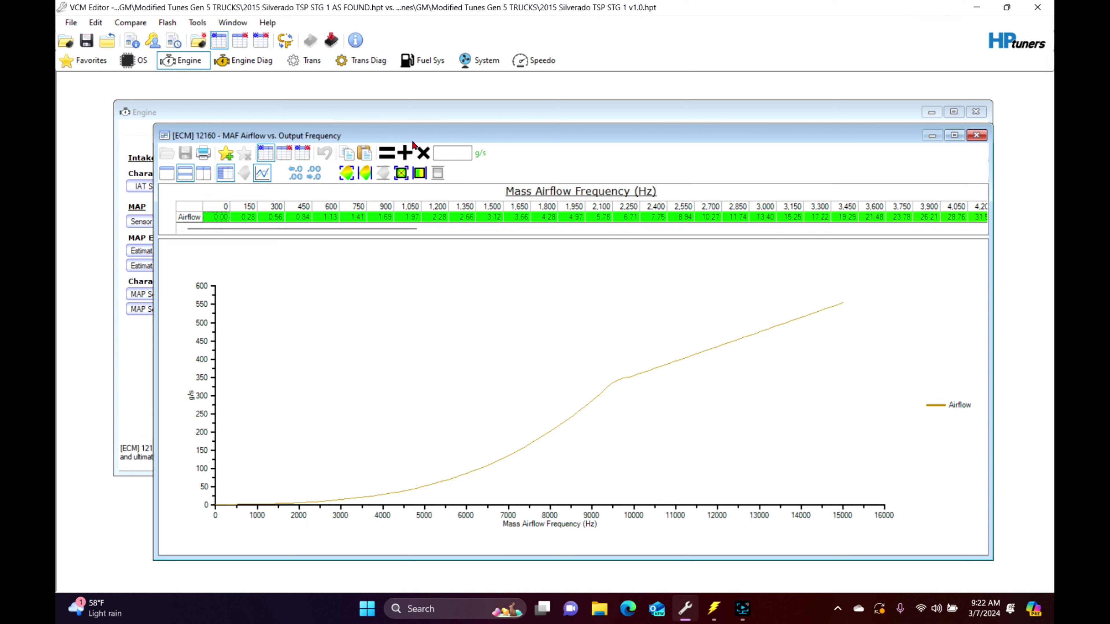
drag(236, 229, 827, 195)
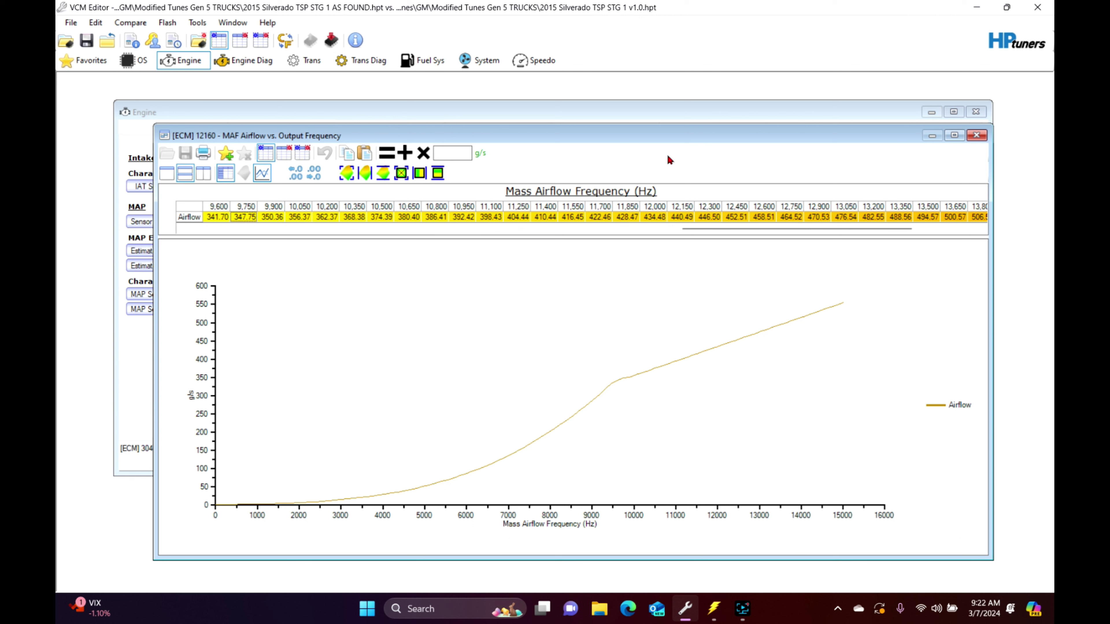
click(986, 136)
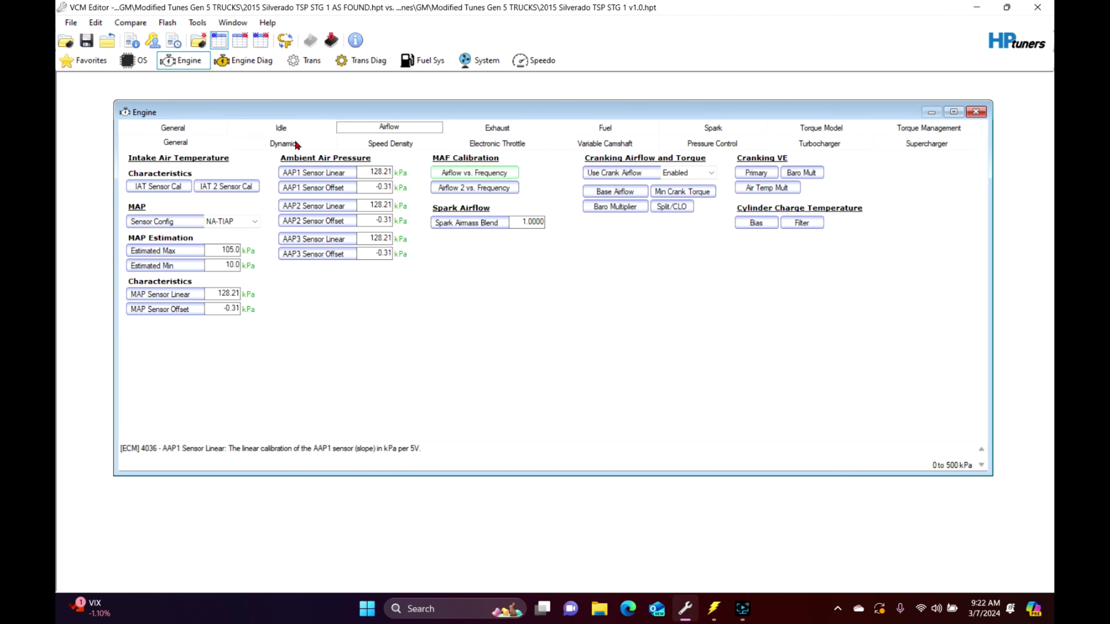
Step: Set Dynamic Airflow High RPM Disable to 8000 rpm and High RPM Re-enable to 7999 rpm
click(283, 143)
click(215, 185)
double_click(215, 185)
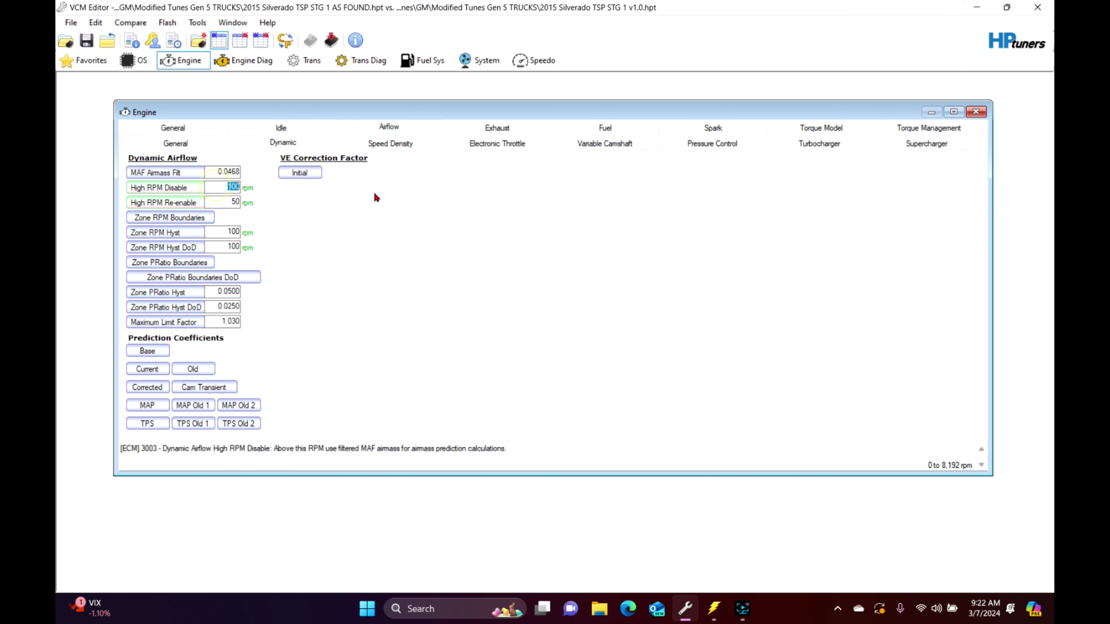
text(8000)
key(Tab)
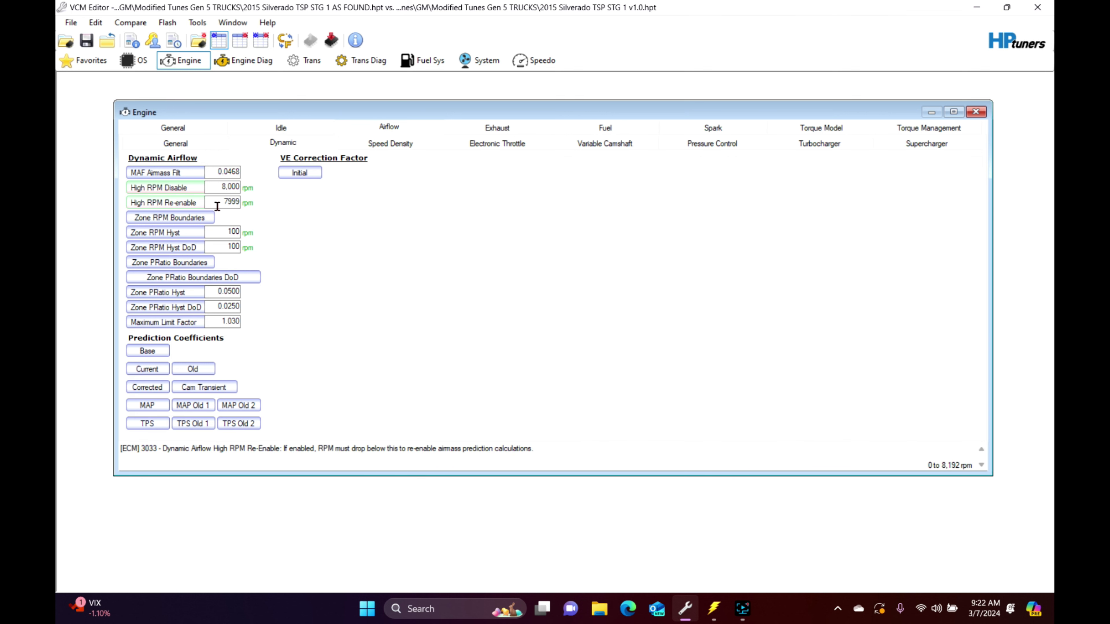
Step: In Engine Diag Airflow, set MAF Frequency Fail High to 2 Hz and Fail Low to 1 Hz
click(245, 60)
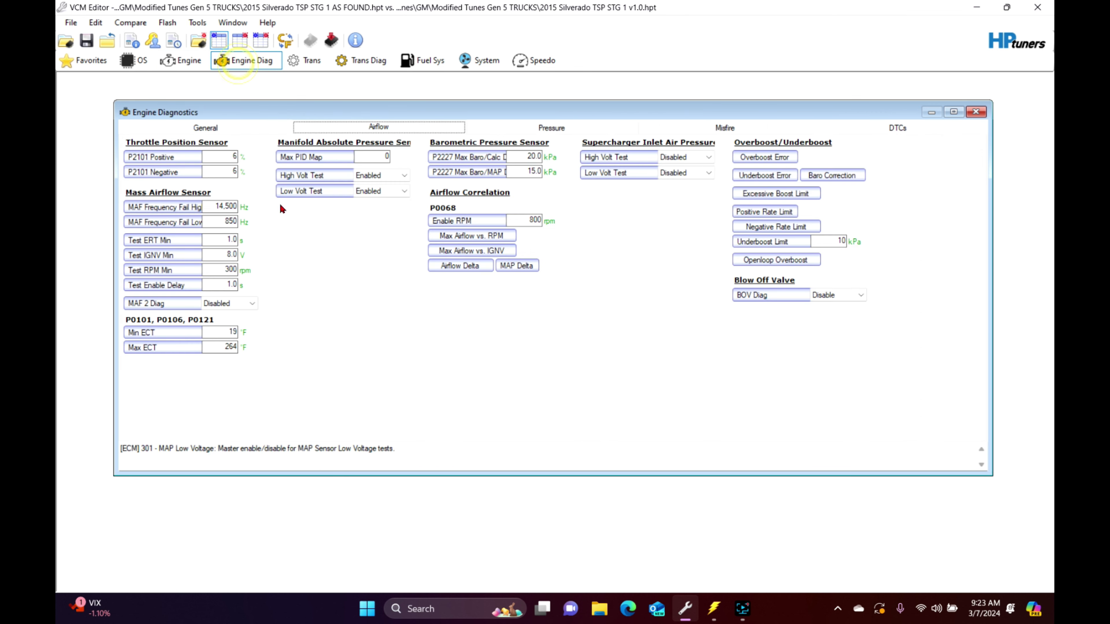
drag(214, 206, 239, 207)
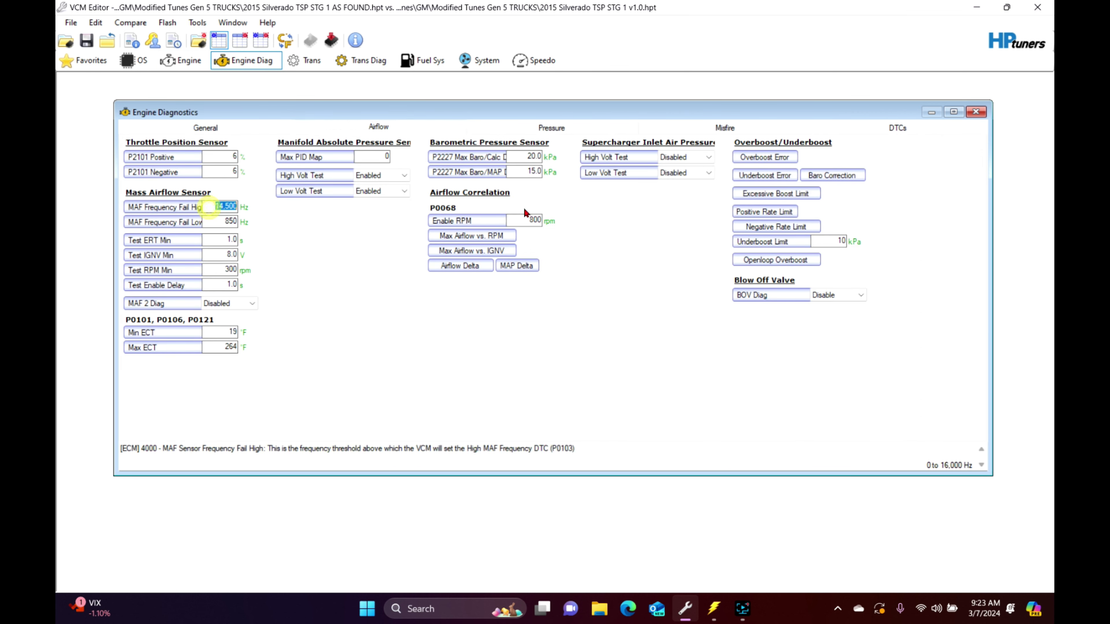
text(2)
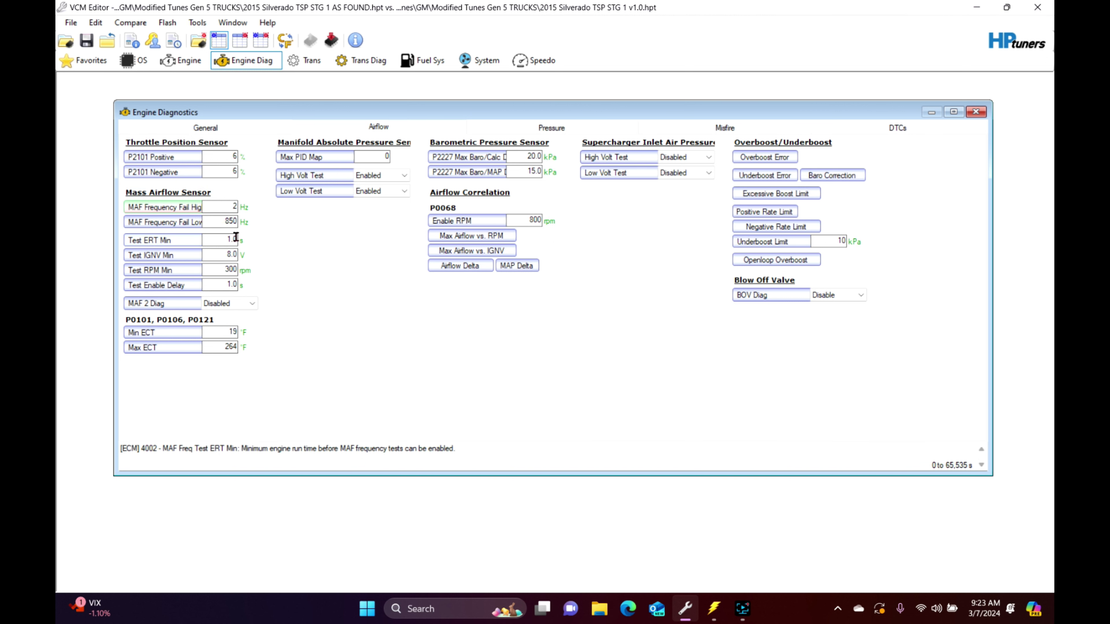
drag(214, 221, 255, 222)
text(1)
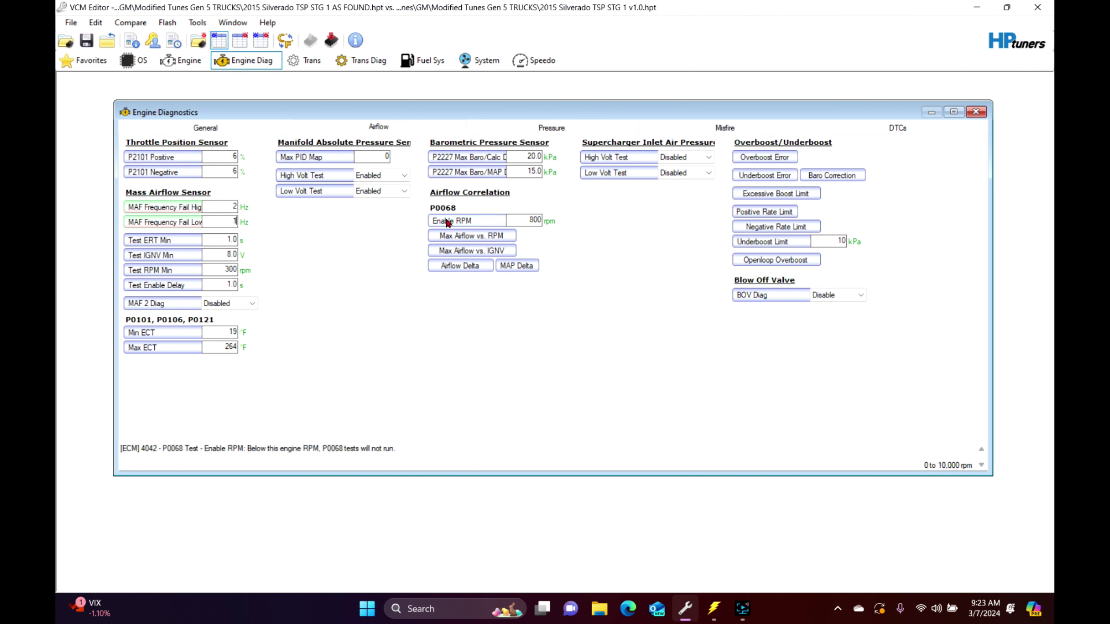
click(897, 127)
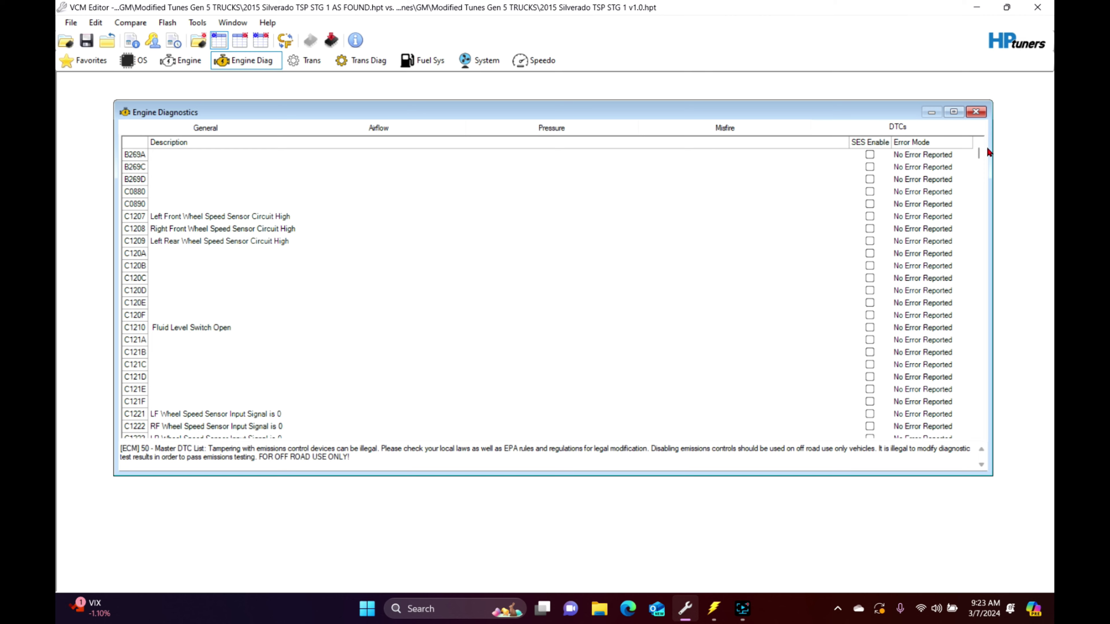
Step: Set the Error Mode of P0101, P0102 and P0103 to MIL on First Error
drag(980, 153, 982, 210)
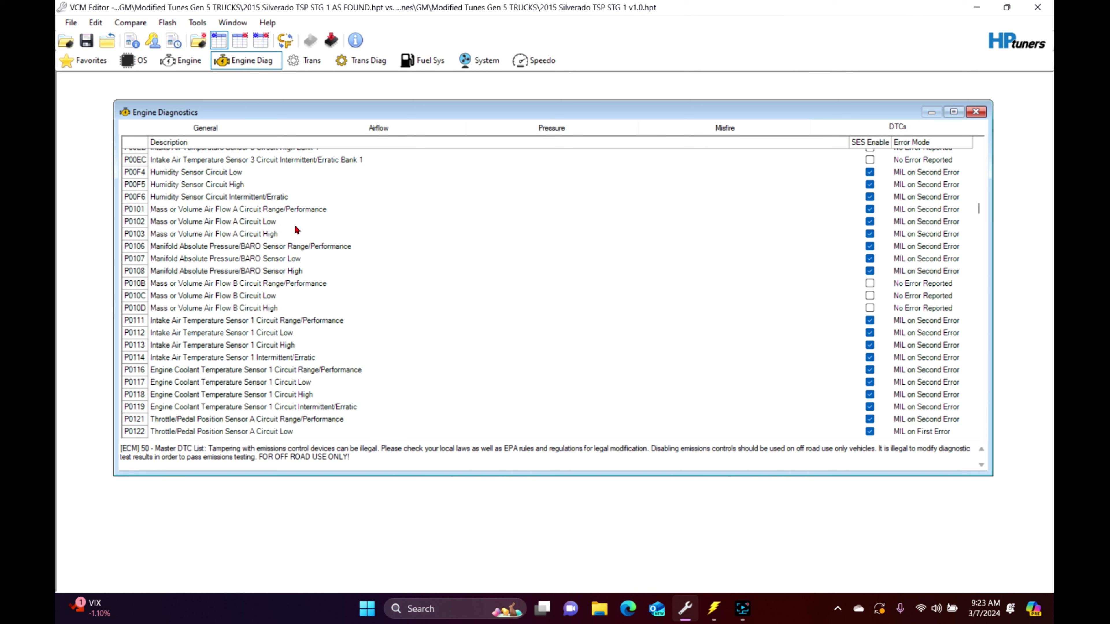
click(318, 212)
click(944, 210)
scroll(945, 211, up, 1)
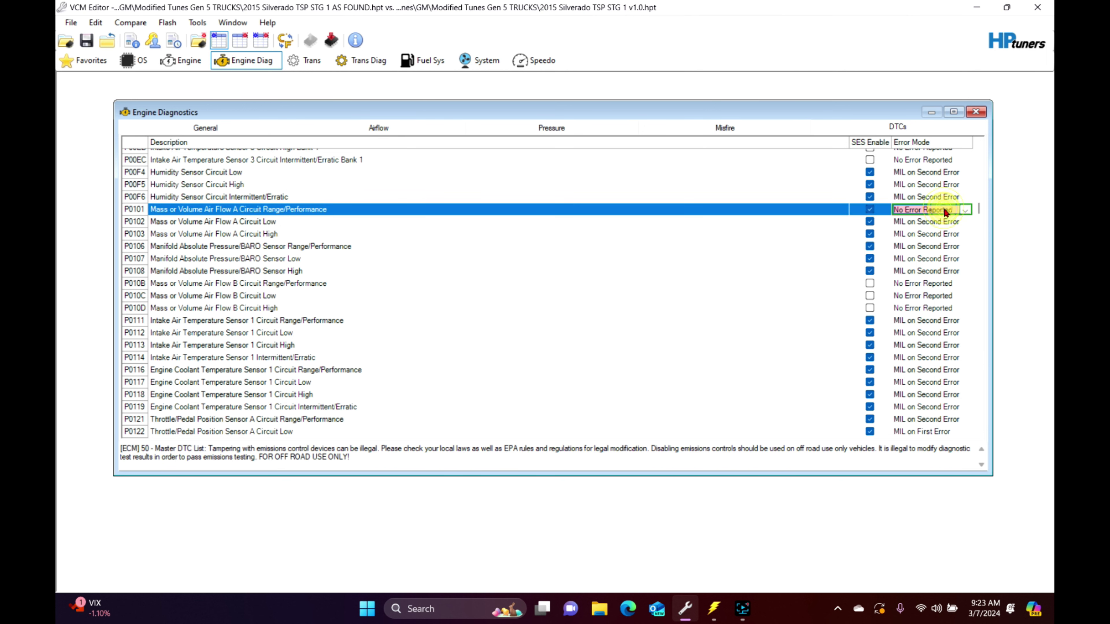
click(925, 222)
scroll(925, 222, down, 1)
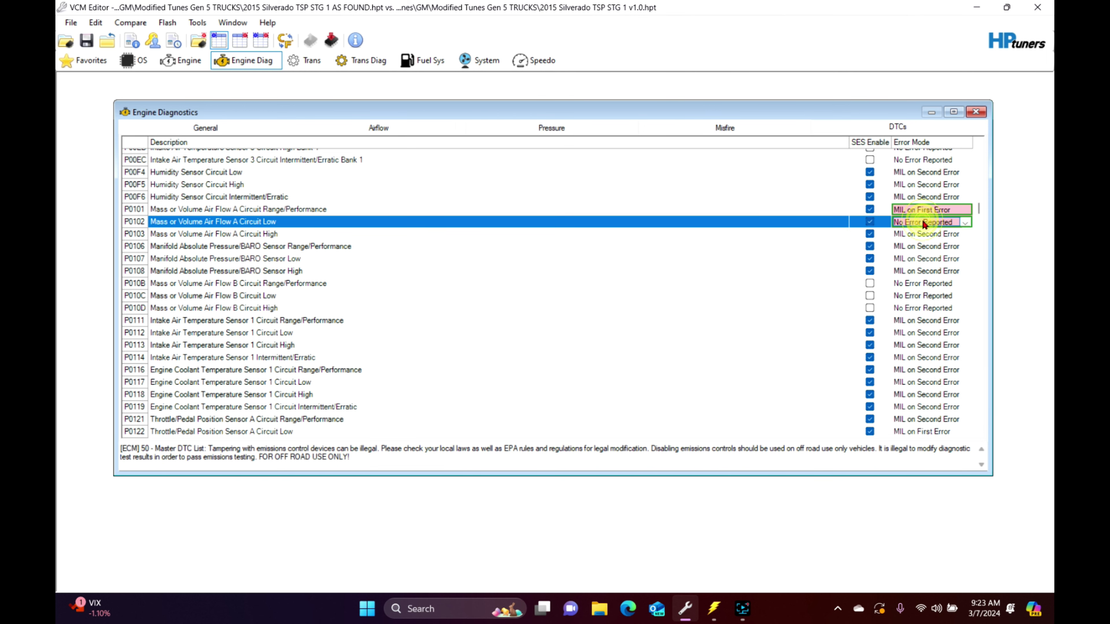
scroll(925, 223, up, 2)
click(925, 235)
scroll(925, 238, up, 1)
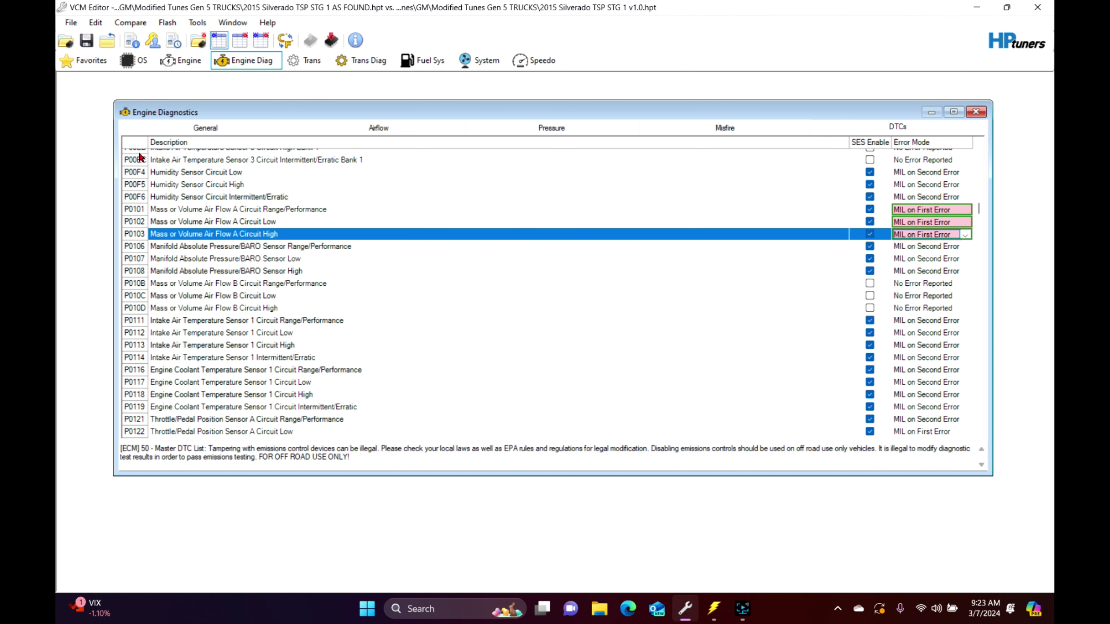
click(407, 128)
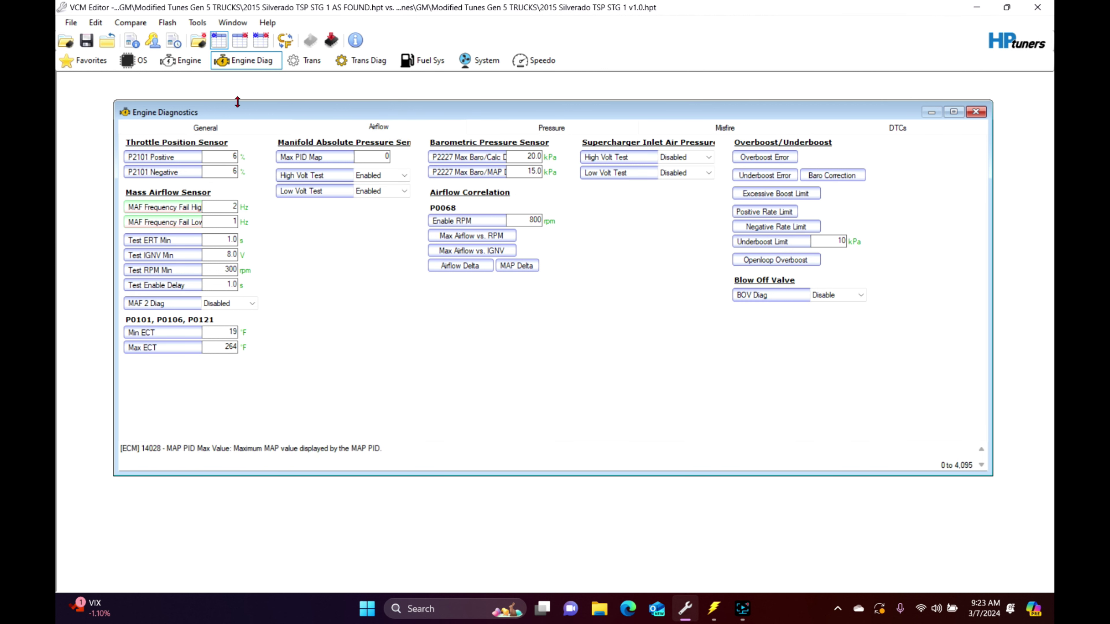
Step: Go to the General diagnostics page and bring up the Edit menu's Virtual Volumetric Efficiency entry
click(192, 127)
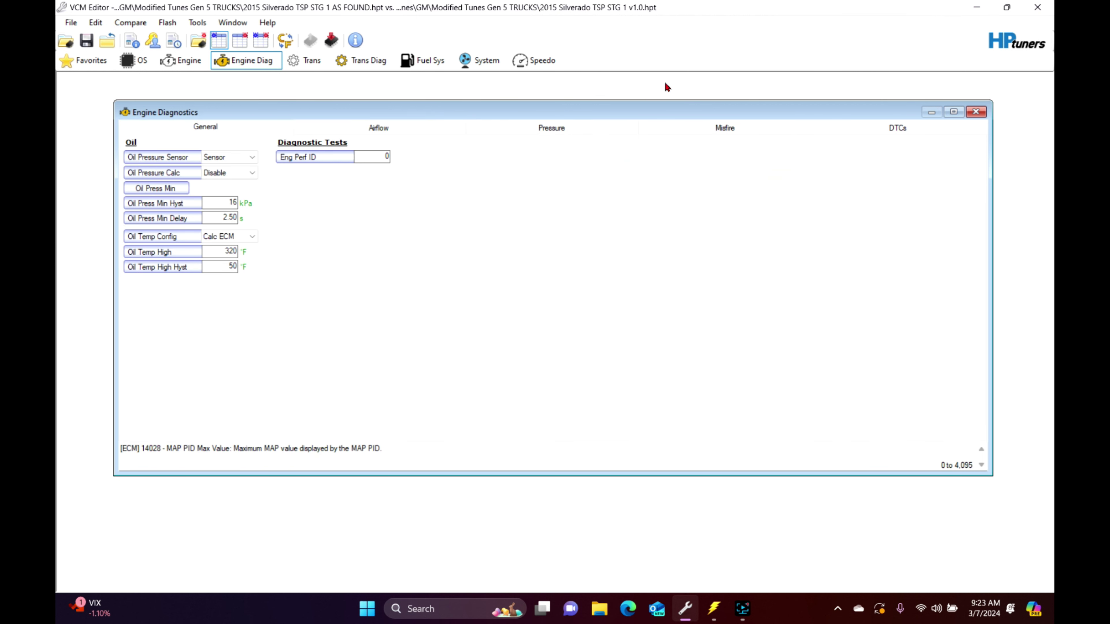
click(406, 131)
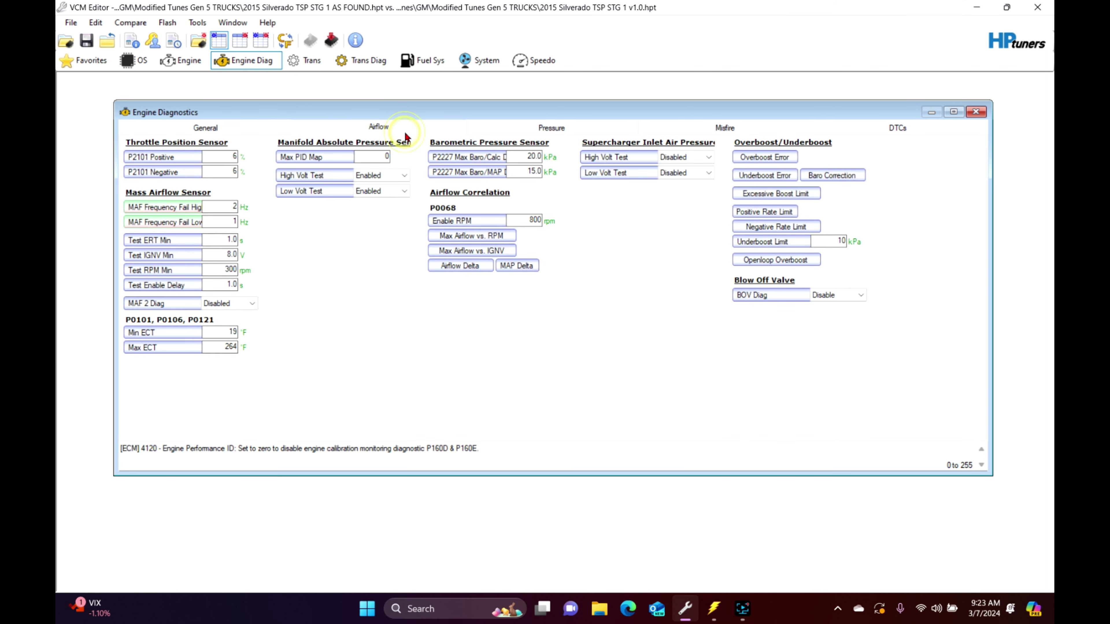
click(218, 128)
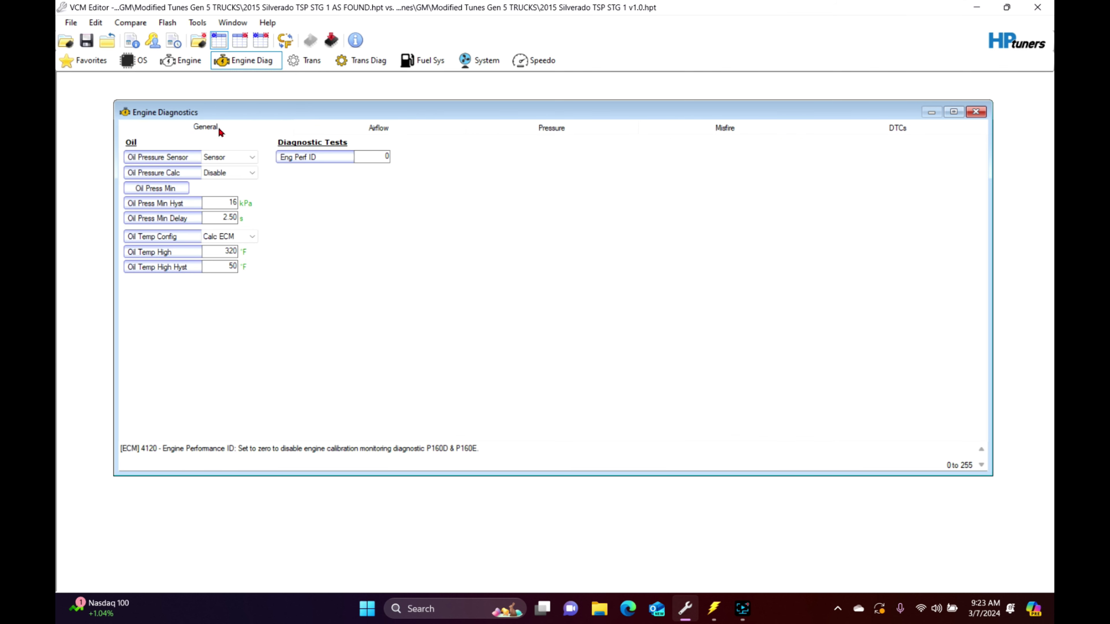
click(95, 22)
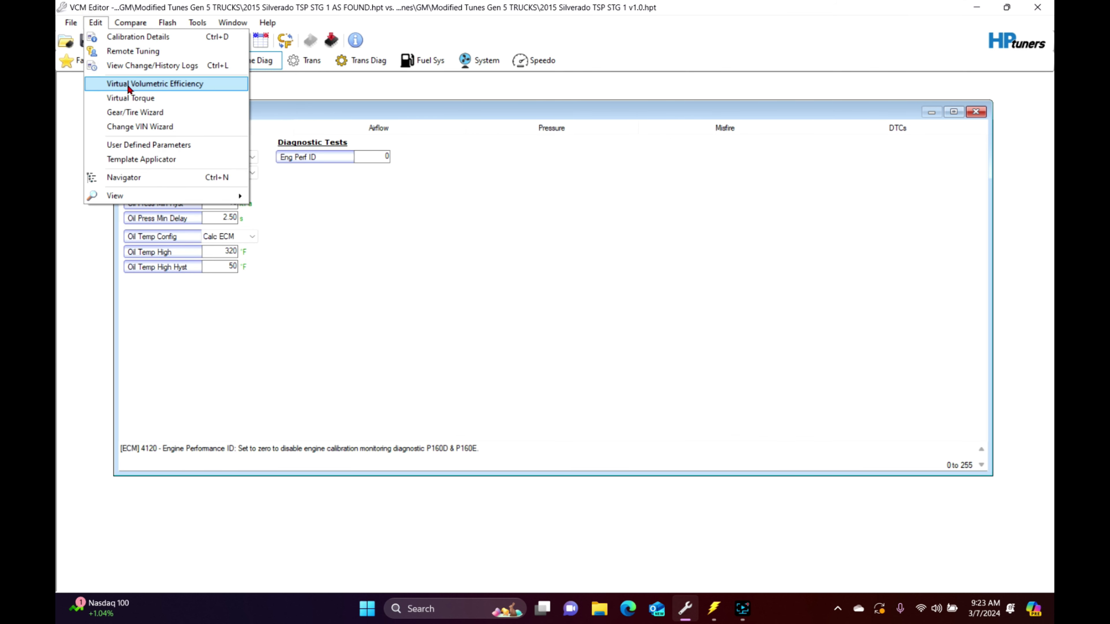
click(631, 37)
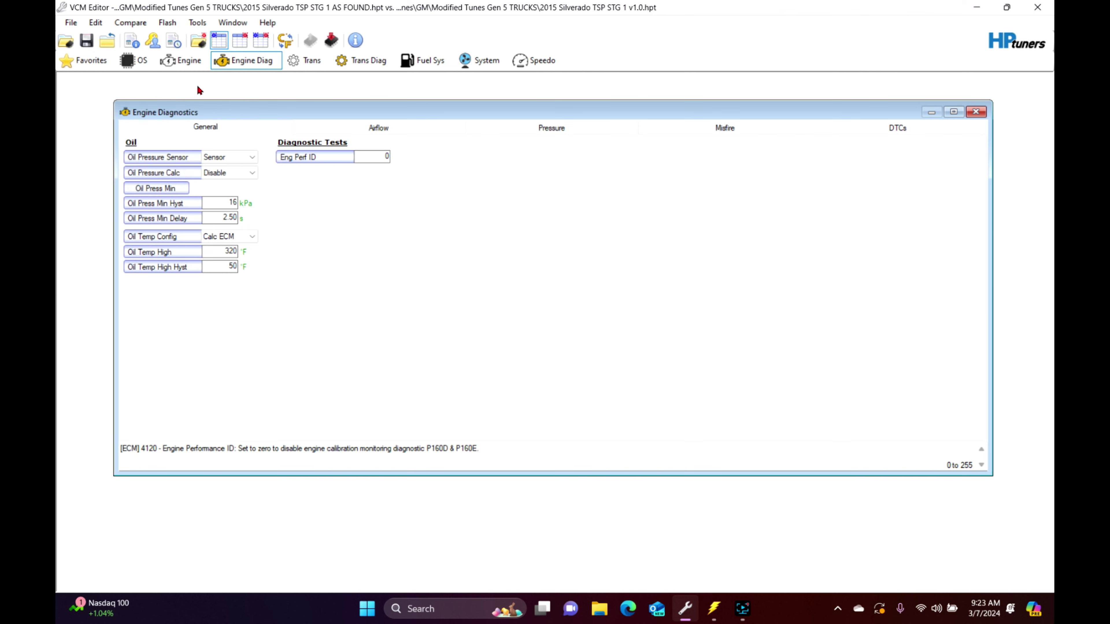
click(95, 23)
click(95, 22)
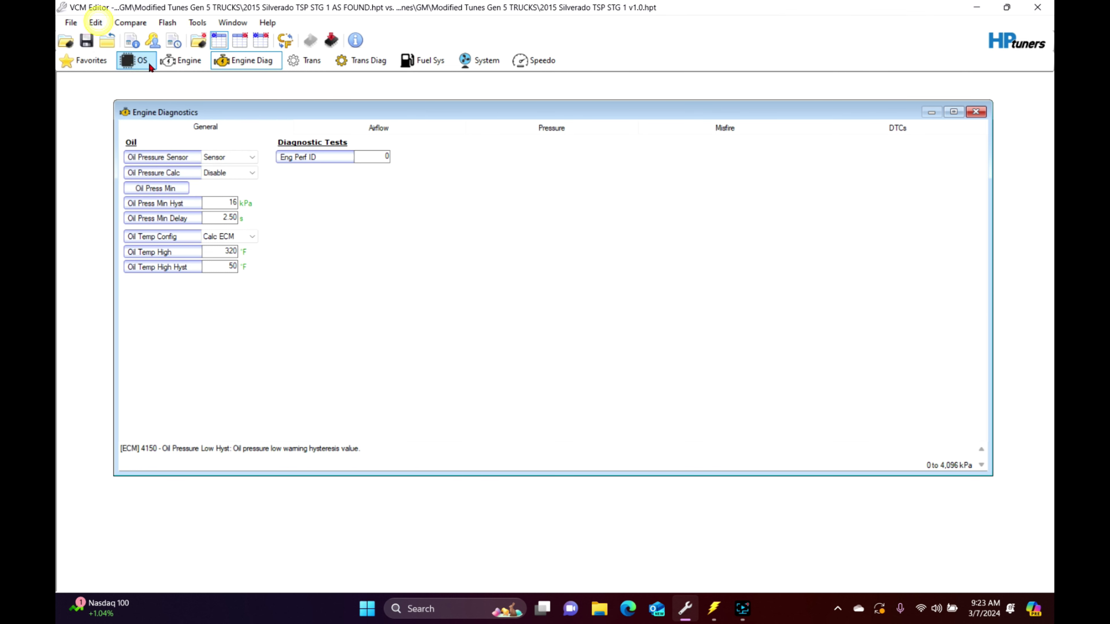
click(96, 22)
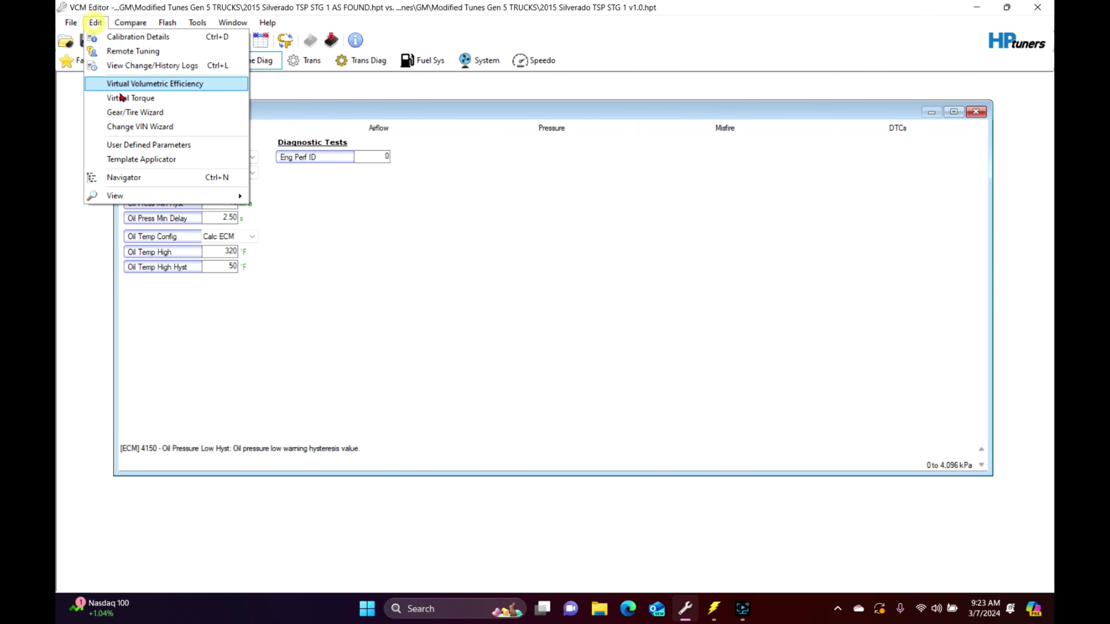
click(162, 83)
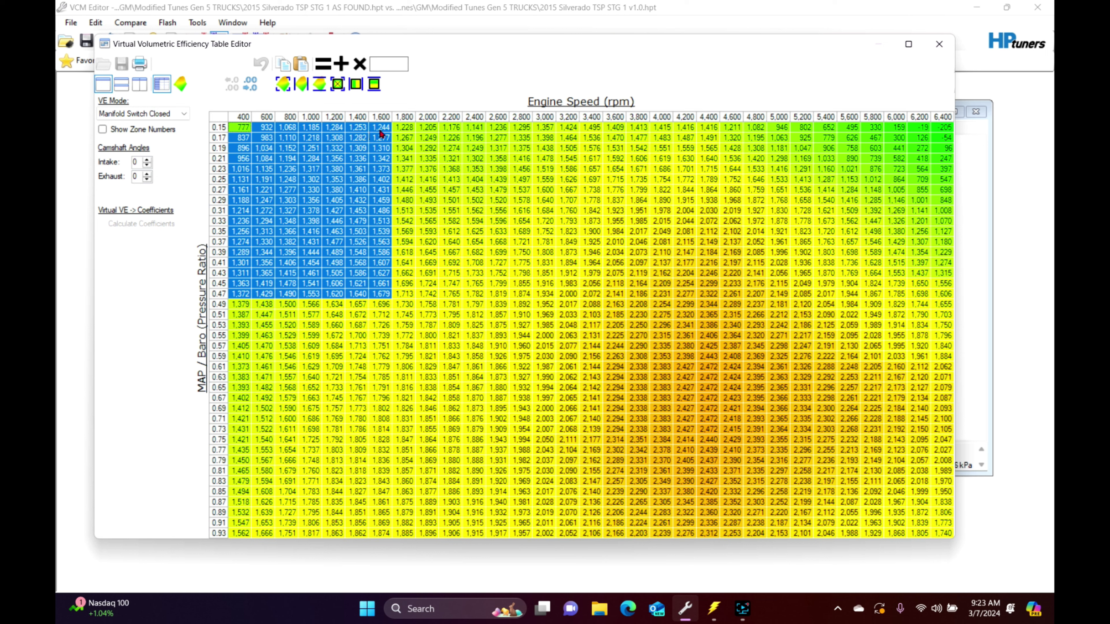
Step: Multiply the selected low-RPM, light-load Virtual VE cells by .85
click(388, 64)
text(.85)
click(180, 84)
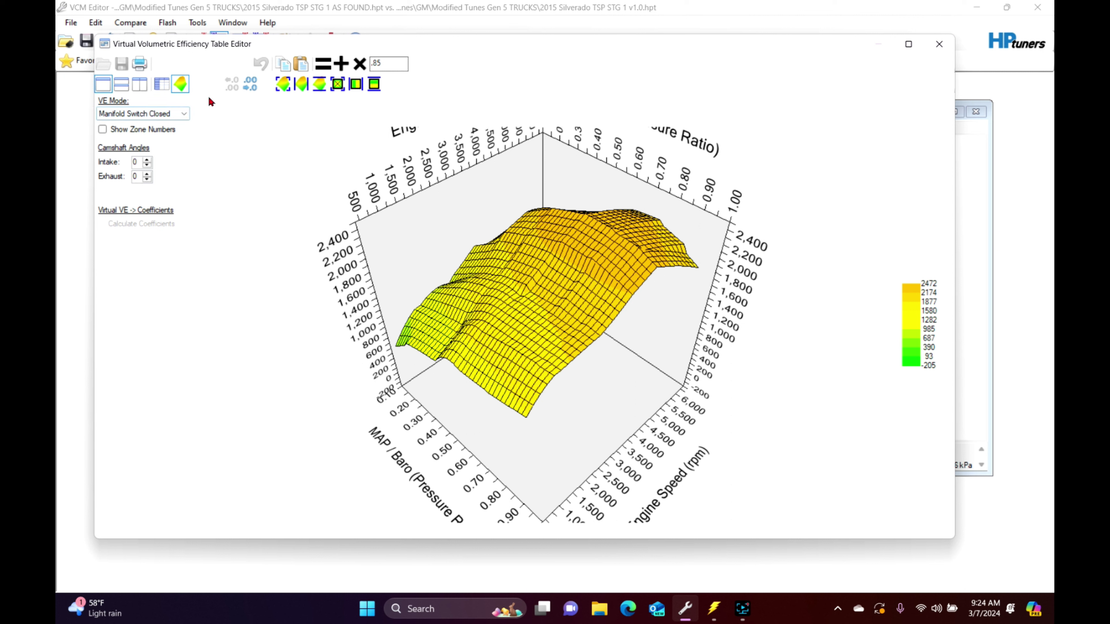
Step: Copy the adjusted VE table into the Manifold Switch Open table, check its 3D graph, and close the editor
click(164, 84)
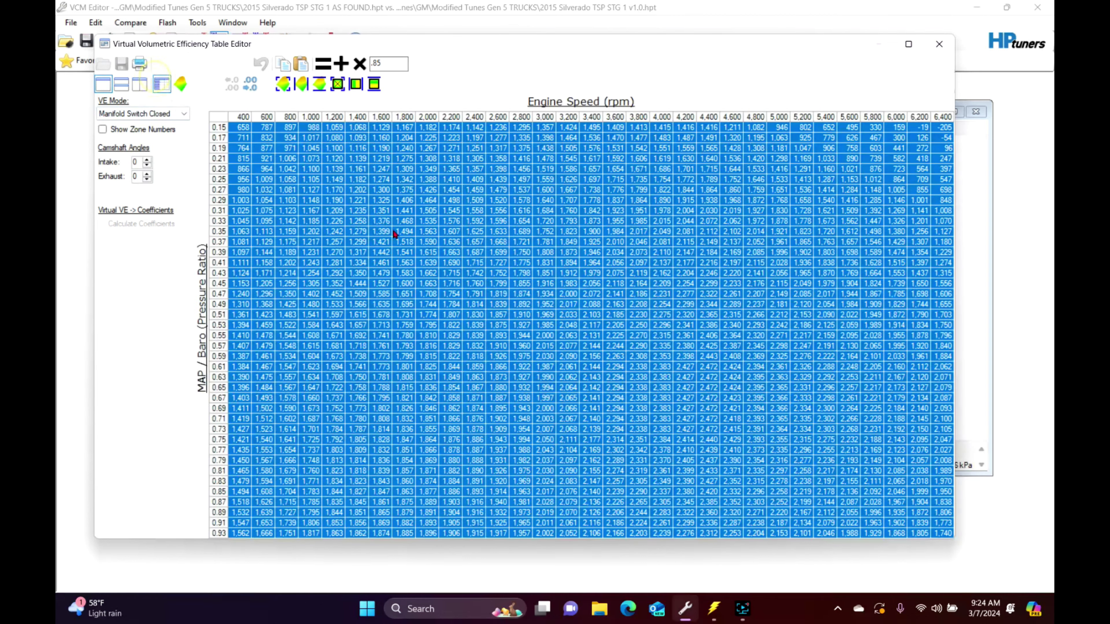
click(382, 231)
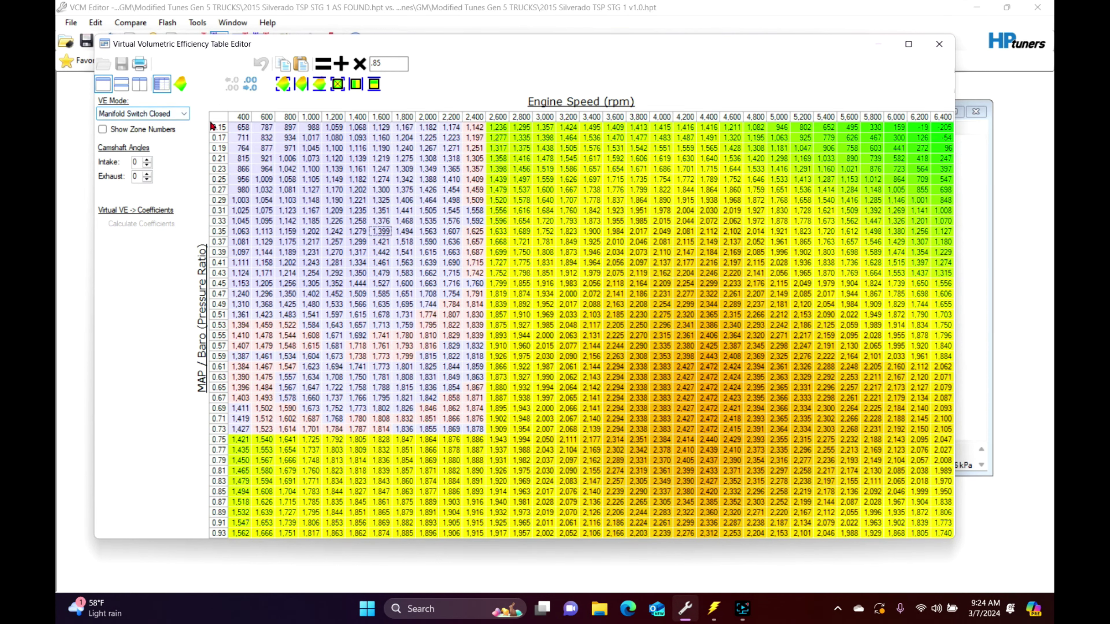
key(ctrl+a)
click(150, 115)
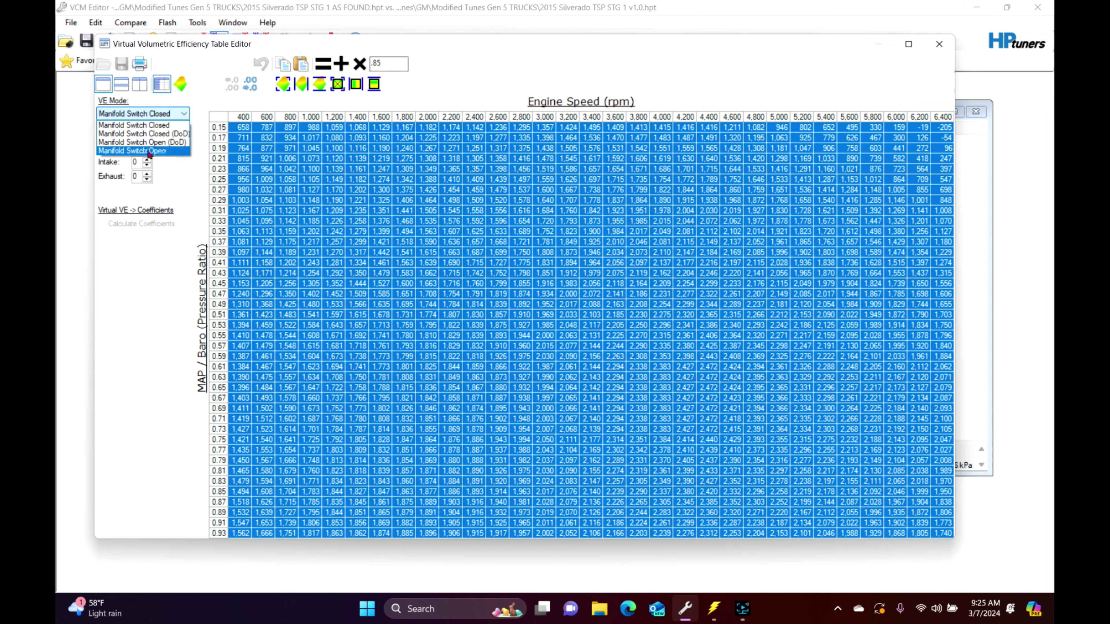
click(166, 152)
click(222, 118)
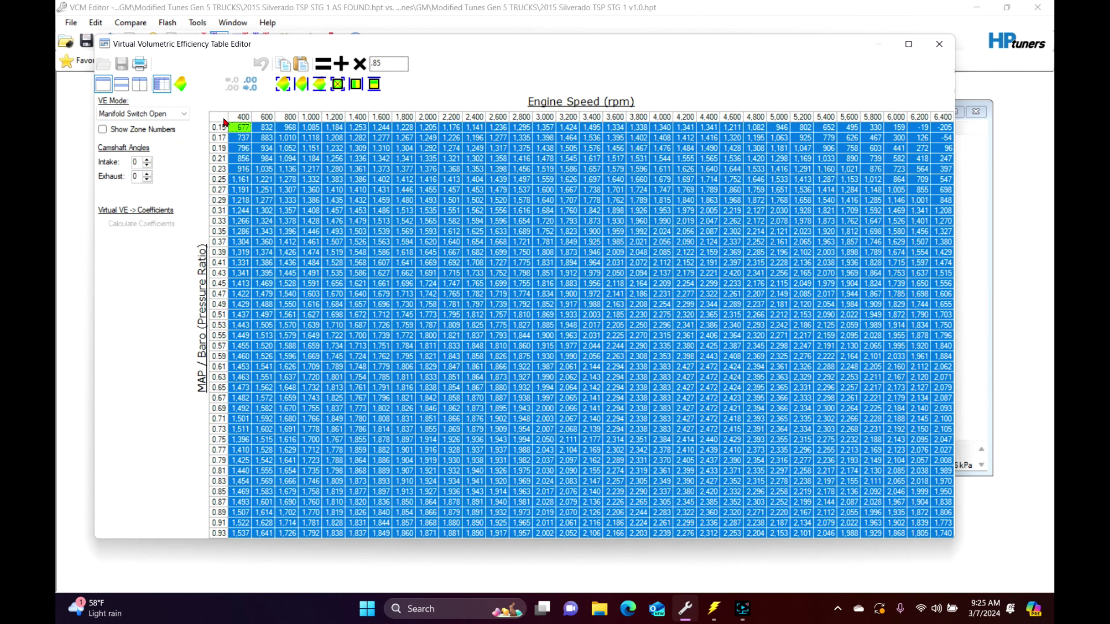
click(148, 223)
click(476, 304)
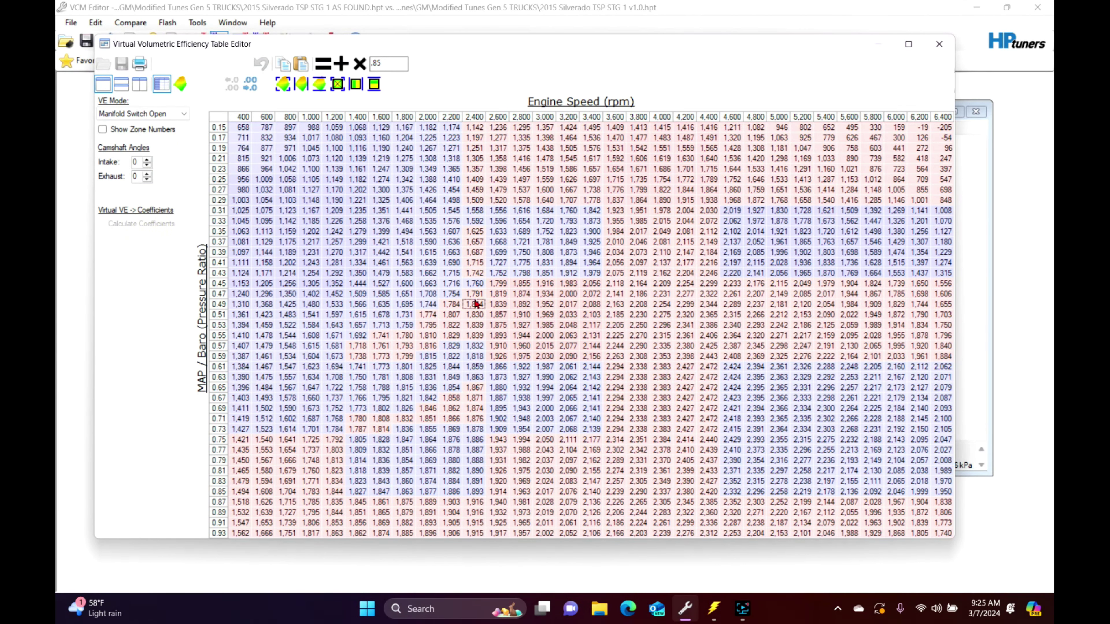
click(180, 83)
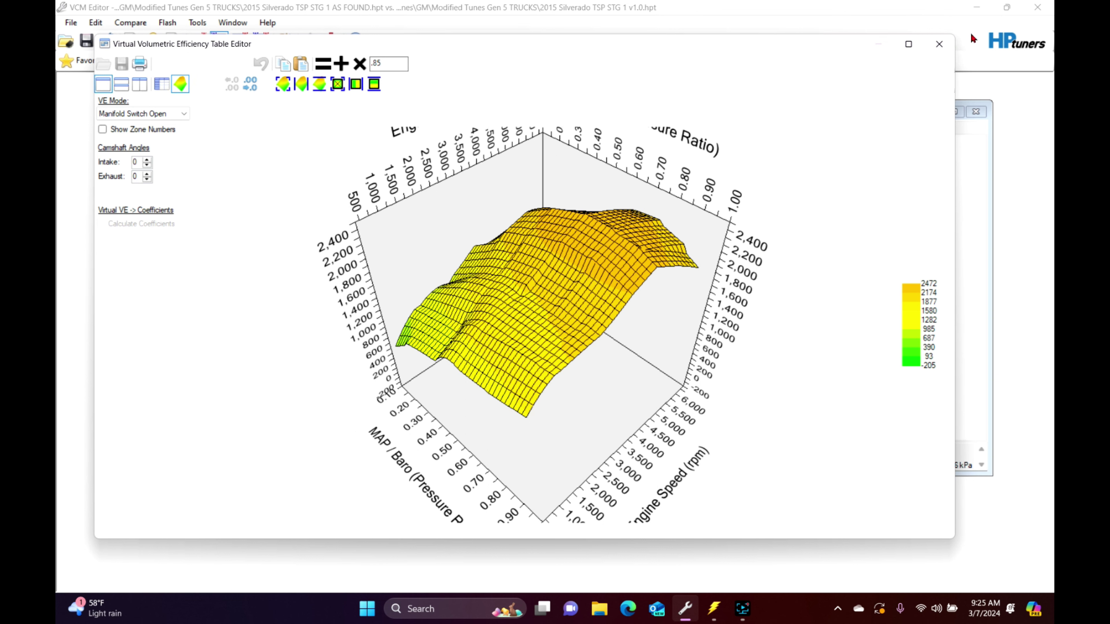
click(938, 44)
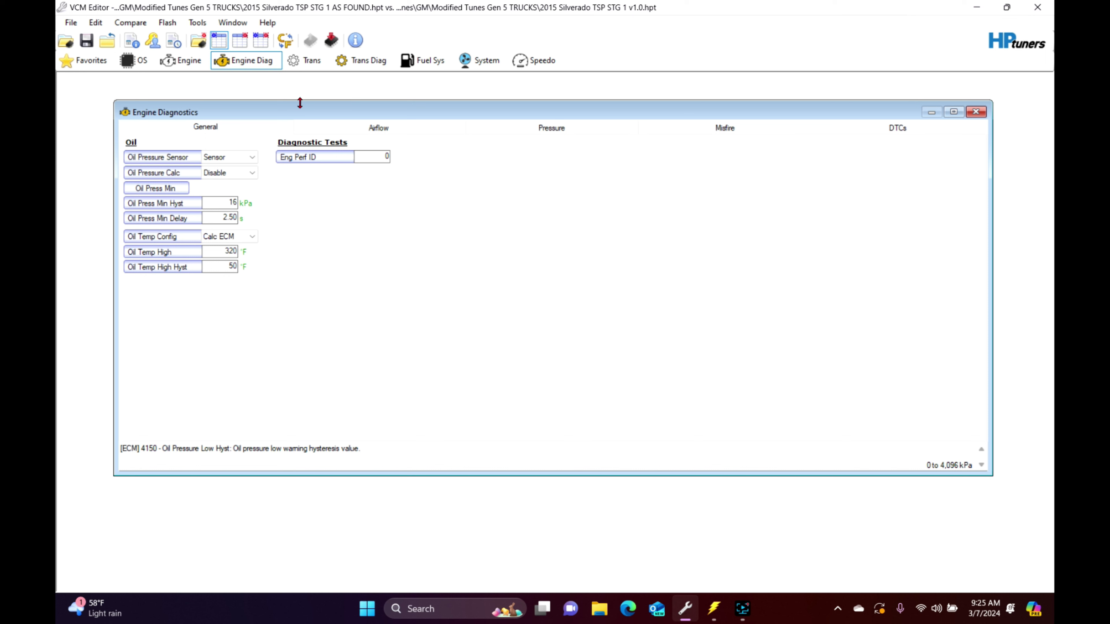
Step: Return P0101, P0102 and P0103 Error Mode to MIL on Second Error
click(872, 131)
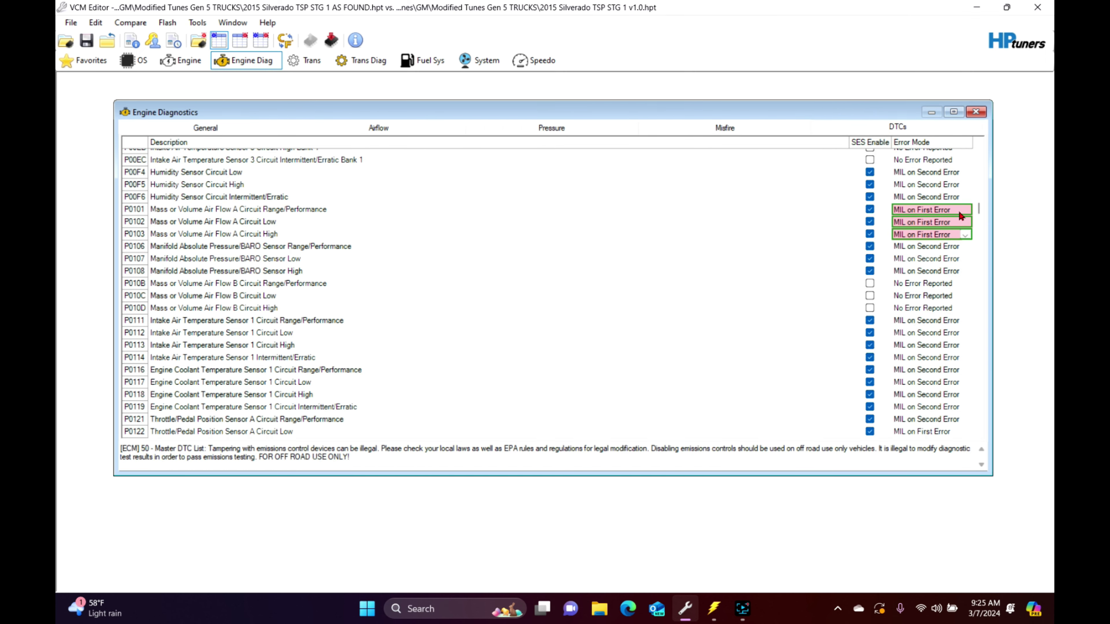
click(957, 211)
click(934, 222)
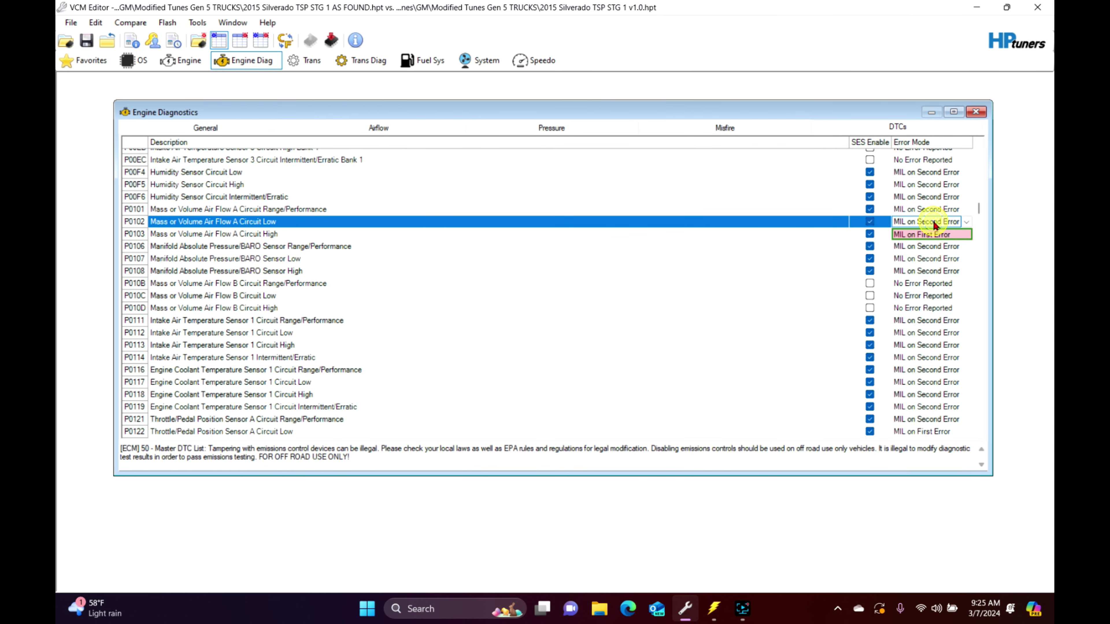
click(925, 236)
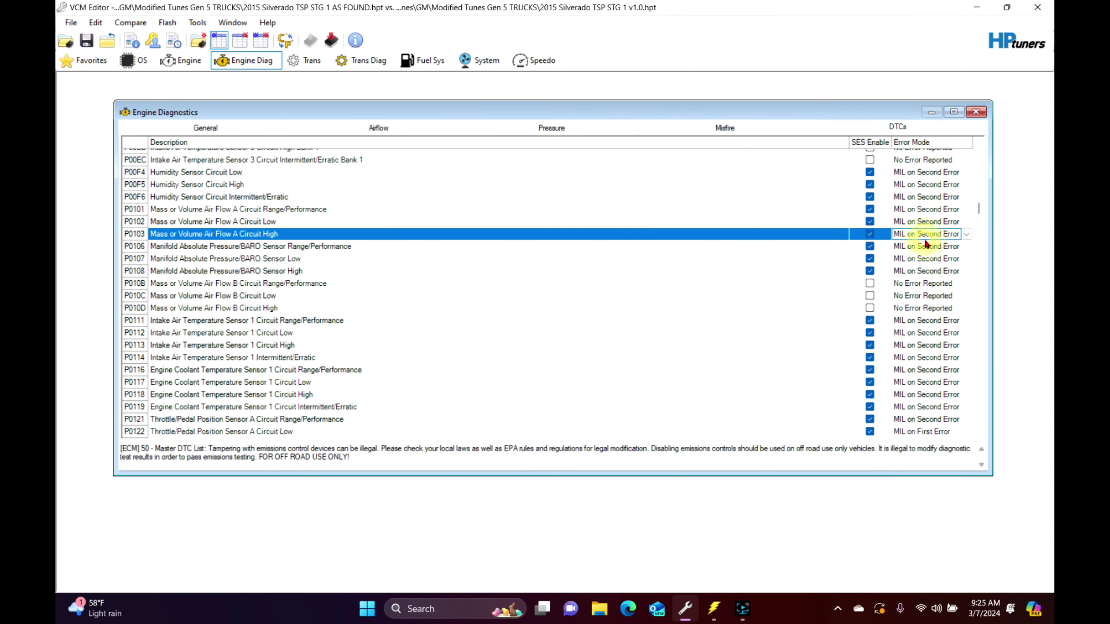
Step: Compare the Airflow diagnostics MAF frequency fail limit against the comparison file
click(185, 128)
click(406, 127)
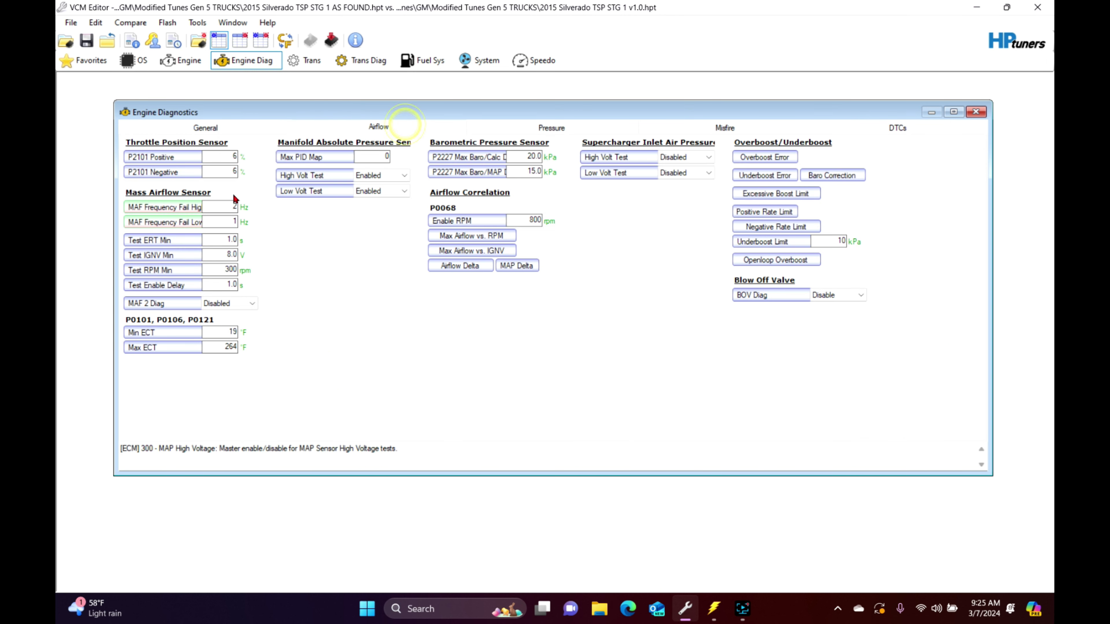
click(262, 46)
click(223, 206)
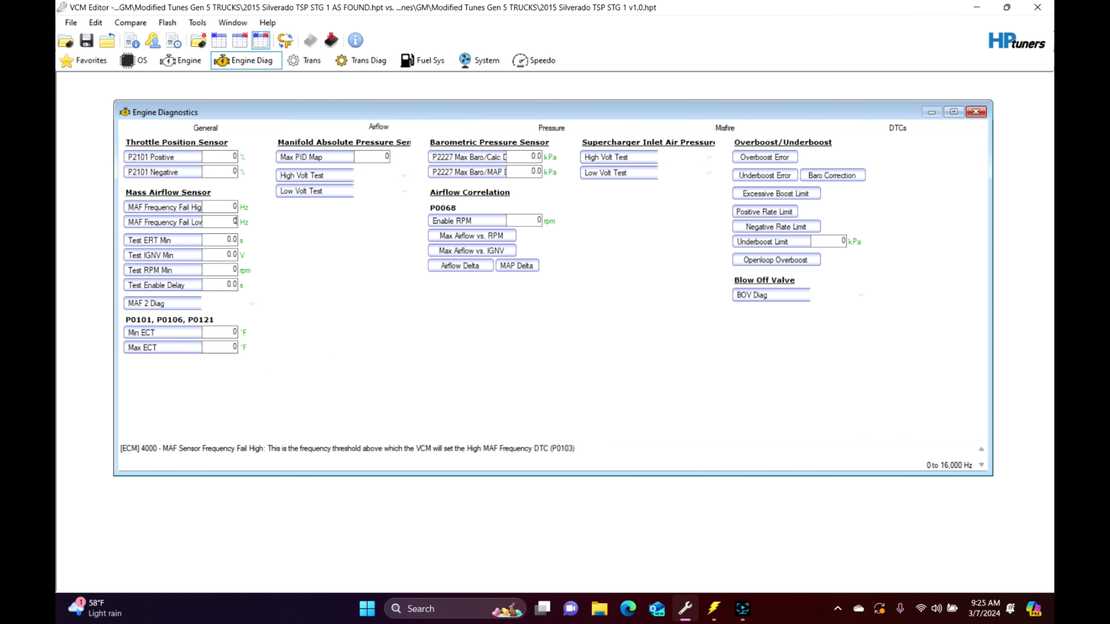
click(219, 40)
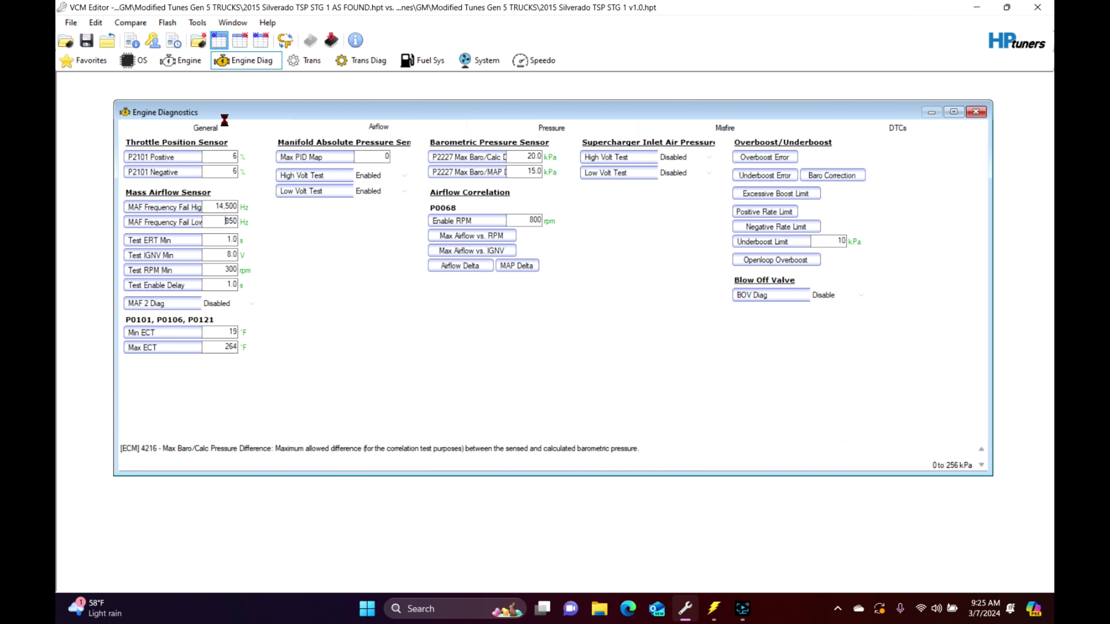
click(172, 63)
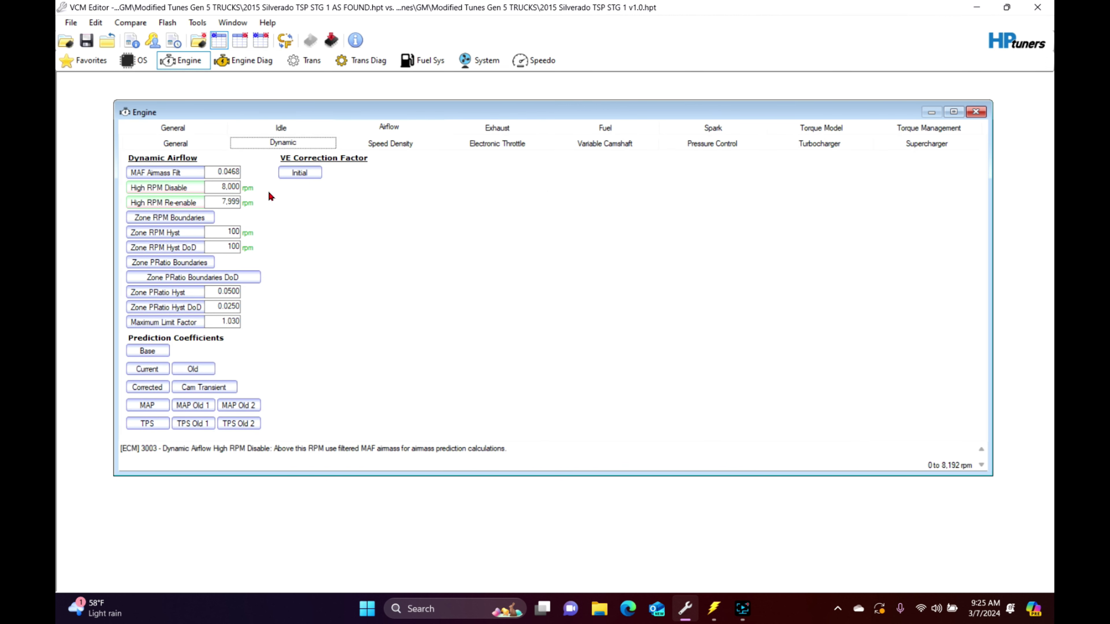
Step: Enter a zero difference for High RPM Disable and Re-enable to match the comparison file
click(261, 39)
click(210, 187)
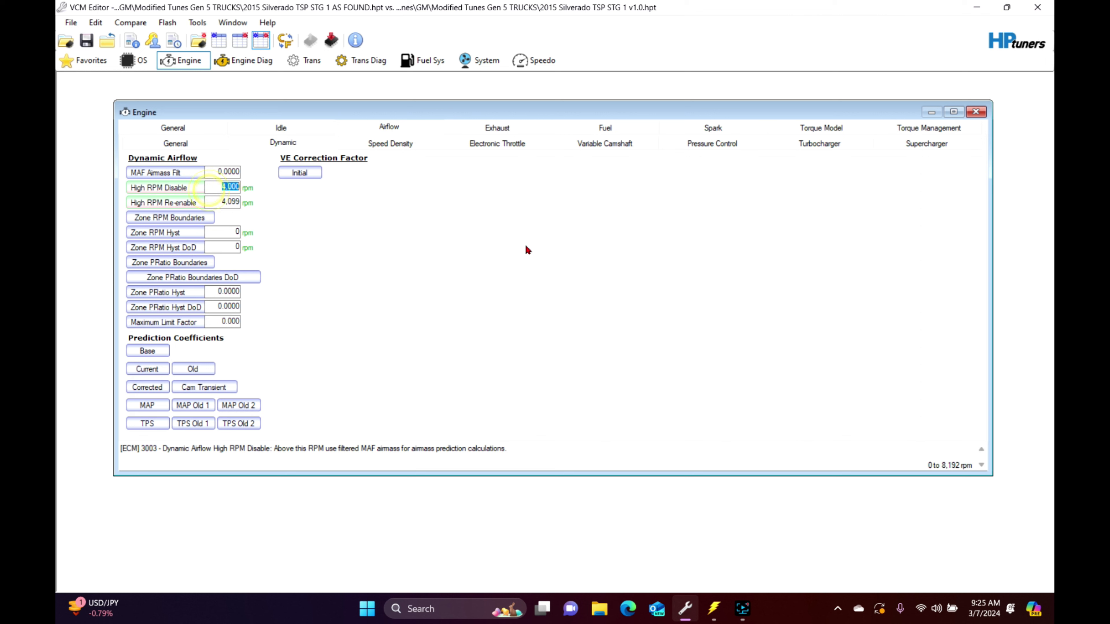
text(0)
key(Tab)
text(0)
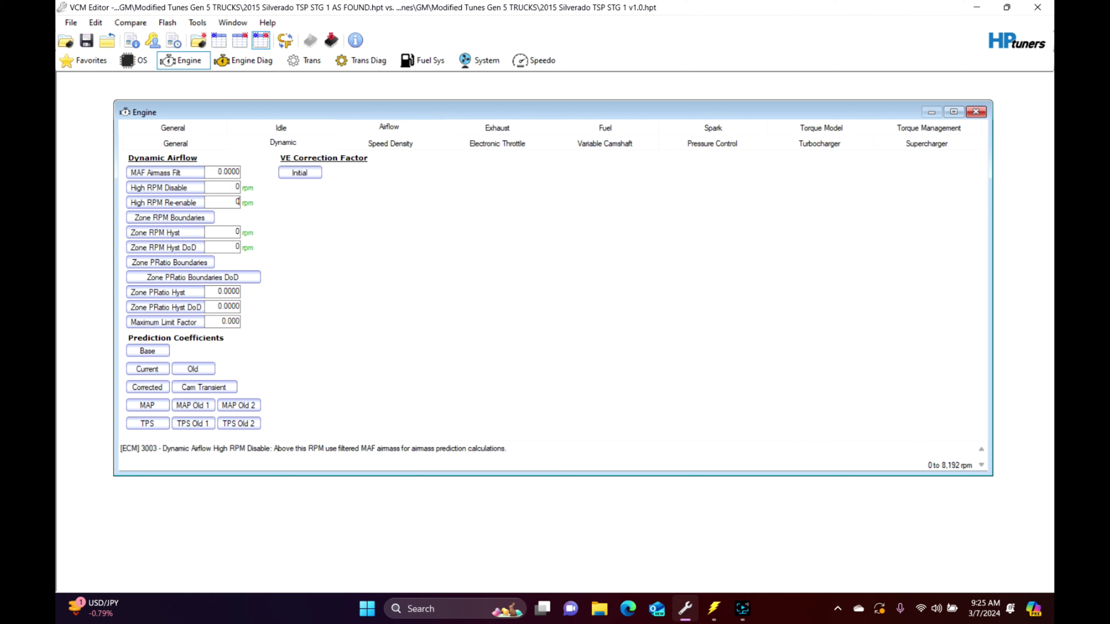
Step: Confirm in main-file view that Dynamic Airflow reads 4,000 rpm disable and 3,900 rpm re-enable
click(176, 143)
click(284, 143)
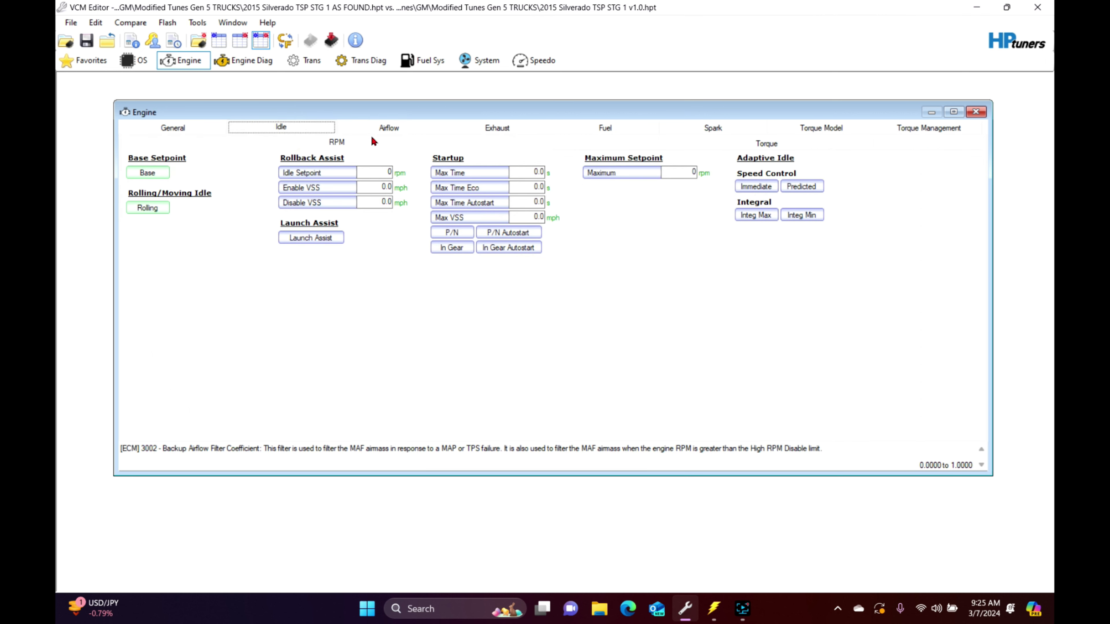
click(389, 128)
click(284, 144)
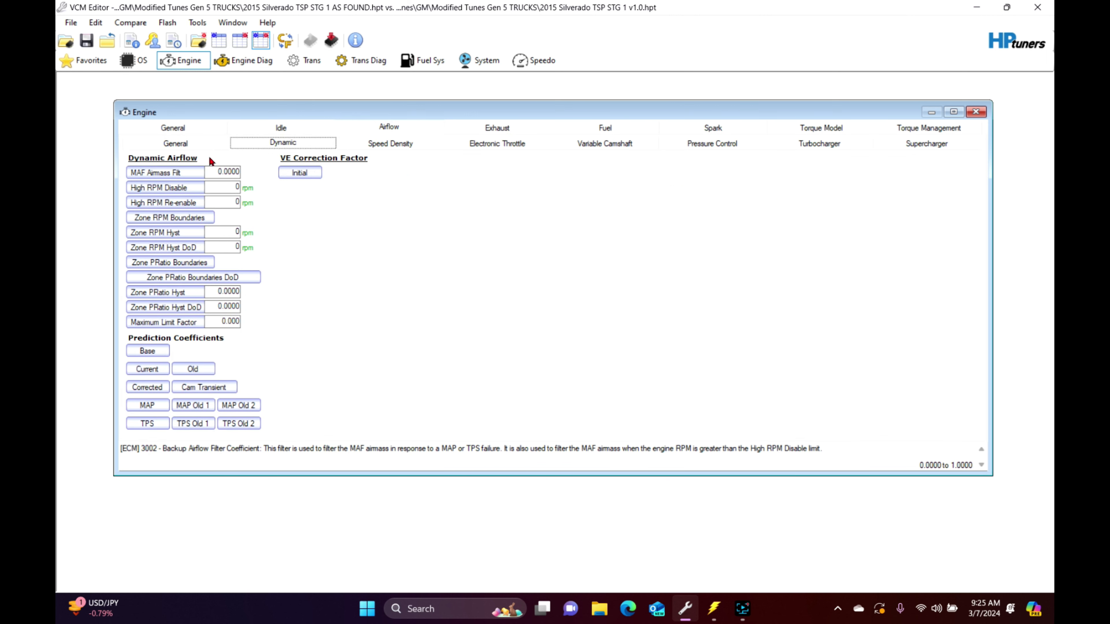
click(197, 144)
click(274, 144)
click(213, 40)
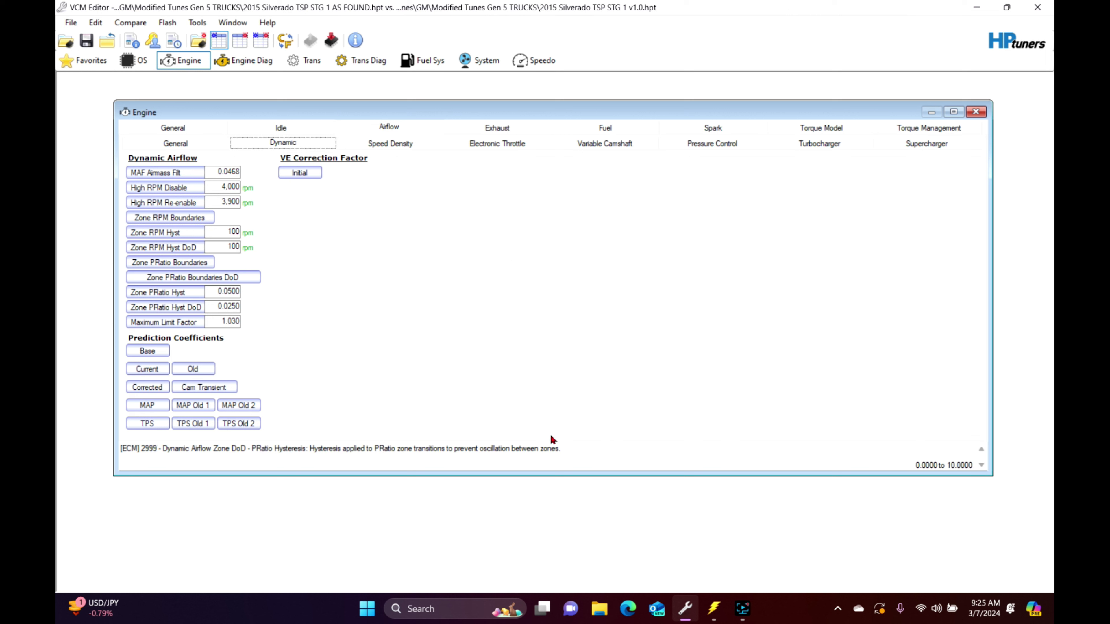
click(203, 146)
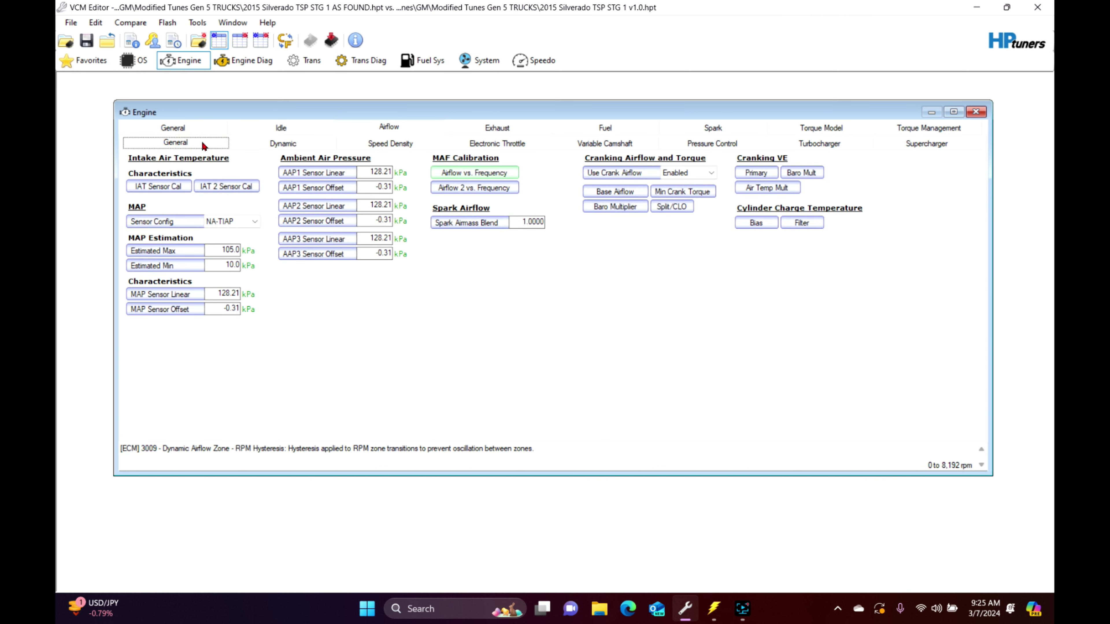